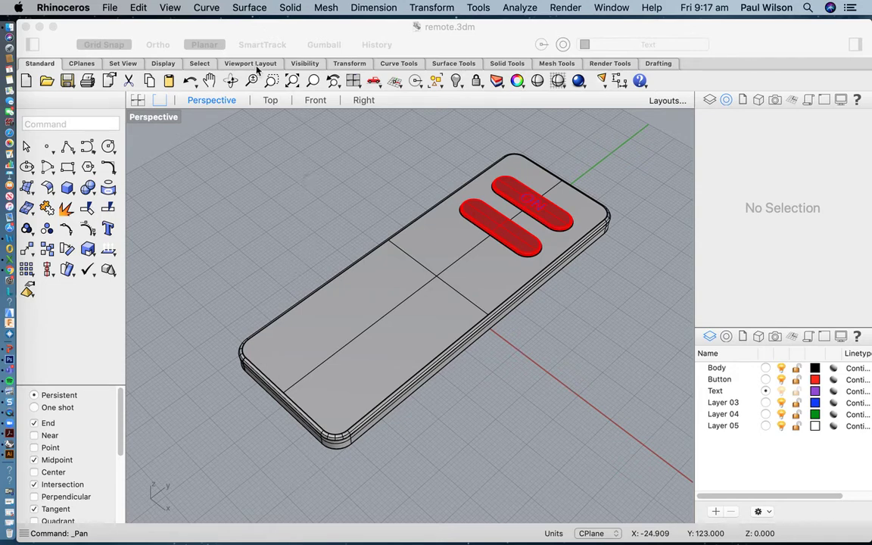
Examine the finished remote model, including the gap around the two red buttons and the ON text
{"action": "left_click", "coordinate": [350, 154]}
{"action": "right_click_drag", "start_coordinate": [478, 288], "coordinate": [456, 326]}
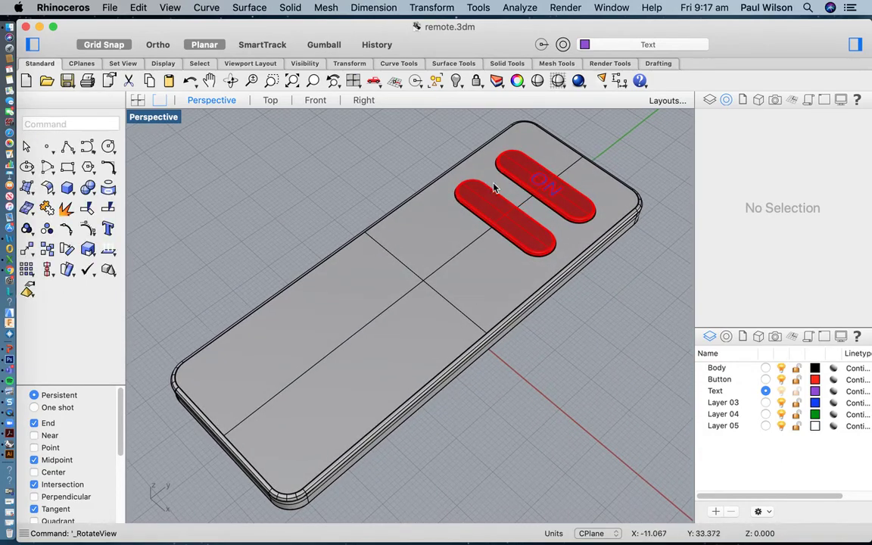
{"action": "scroll", "coordinate": [471, 195], "scroll_direction": "up", "scroll_amount": 3}
{"action": "scroll", "coordinate": [471, 198], "scroll_direction": "up", "scroll_amount": 10}
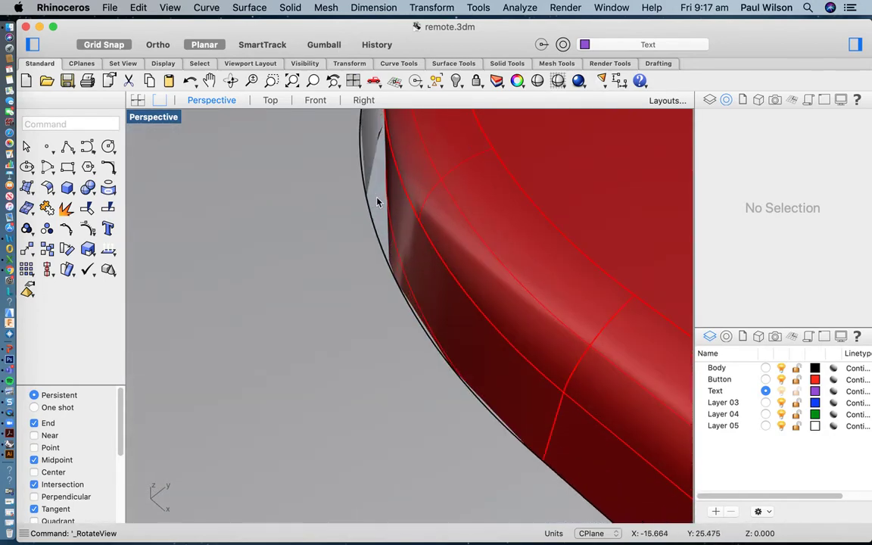
{"action": "scroll", "coordinate": [412, 209], "scroll_direction": "down", "scroll_amount": 10}
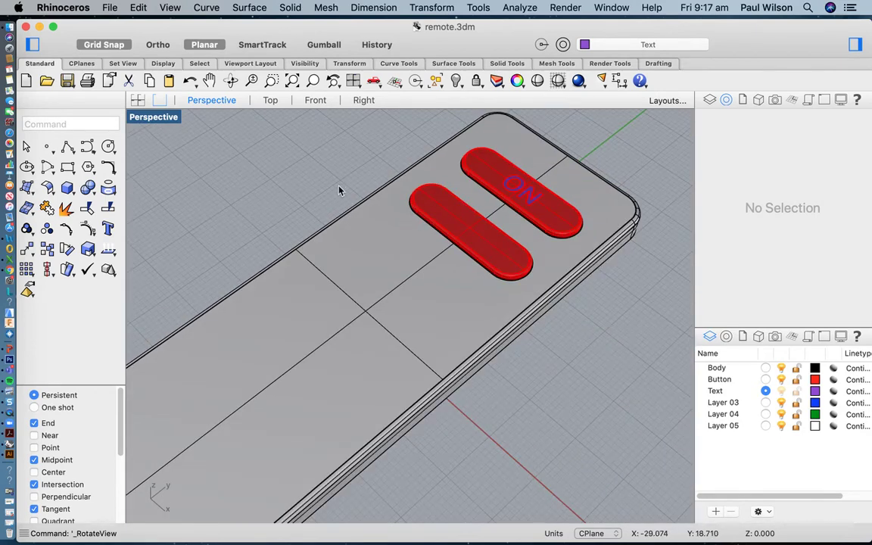
{"action": "scroll", "coordinate": [580, 277], "scroll_direction": "down", "scroll_amount": 5}
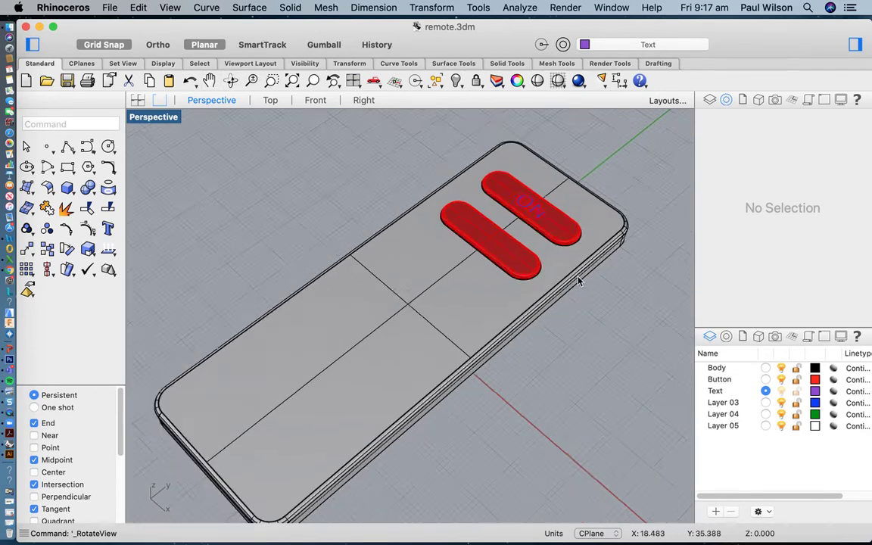
{"action": "scroll", "coordinate": [578, 274], "scroll_direction": "up", "scroll_amount": 5}
{"action": "scroll", "coordinate": [578, 275], "scroll_direction": "down", "scroll_amount": 5}
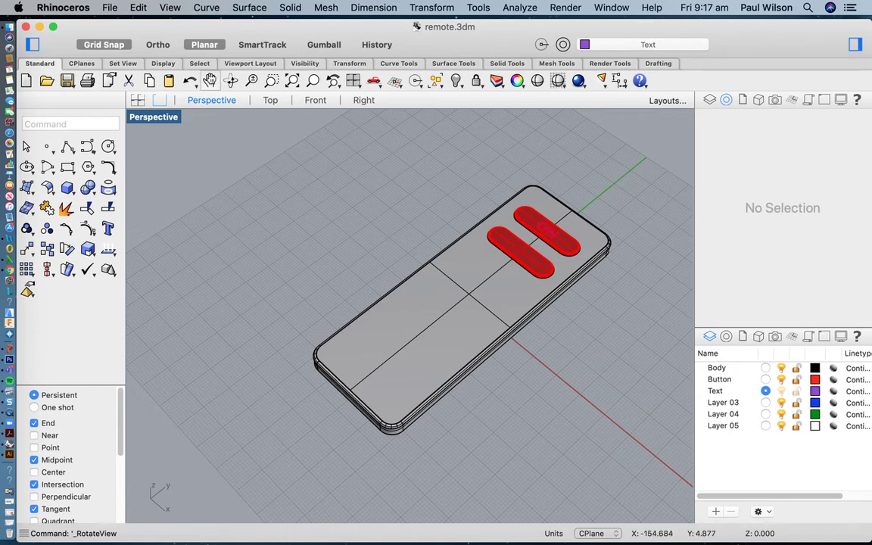
{"action": "left_click", "coordinate": [210, 79]}
{"action": "left_click_drag", "start_coordinate": [463, 256], "coordinate": [420, 253]}
{"action": "key", "text": "Return"}
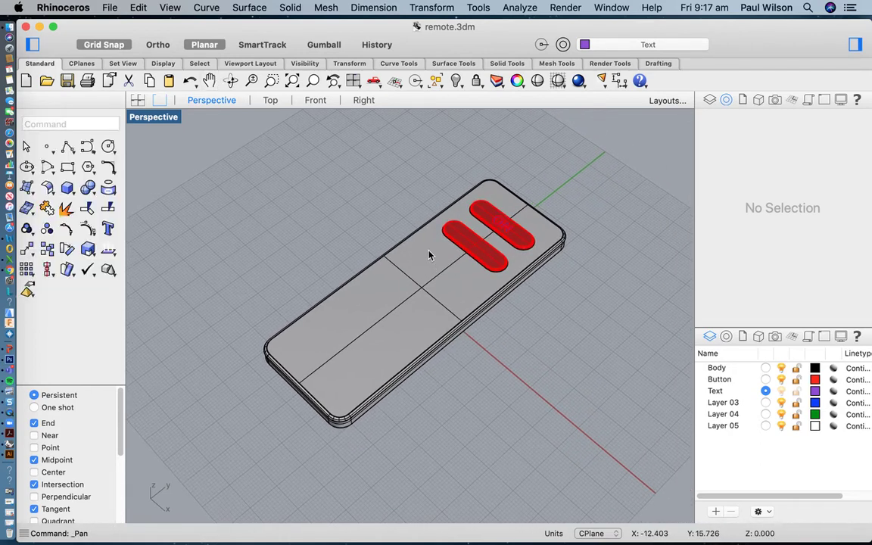
Delete the entire existing remote model and show the four-viewport layout
{"action": "left_click_drag", "start_coordinate": [191, 153], "coordinate": [527, 409]}
{"action": "key", "text": "Delete"}
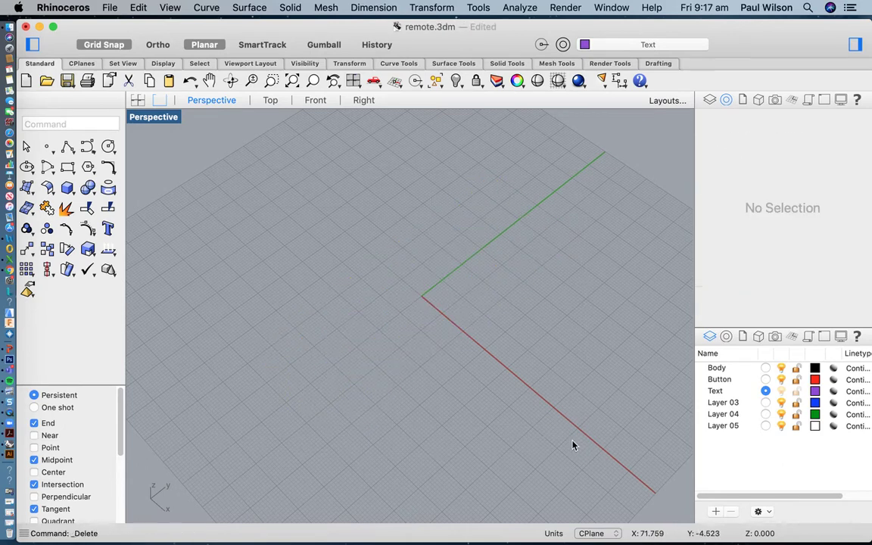
{"action": "left_click", "coordinate": [138, 102]}
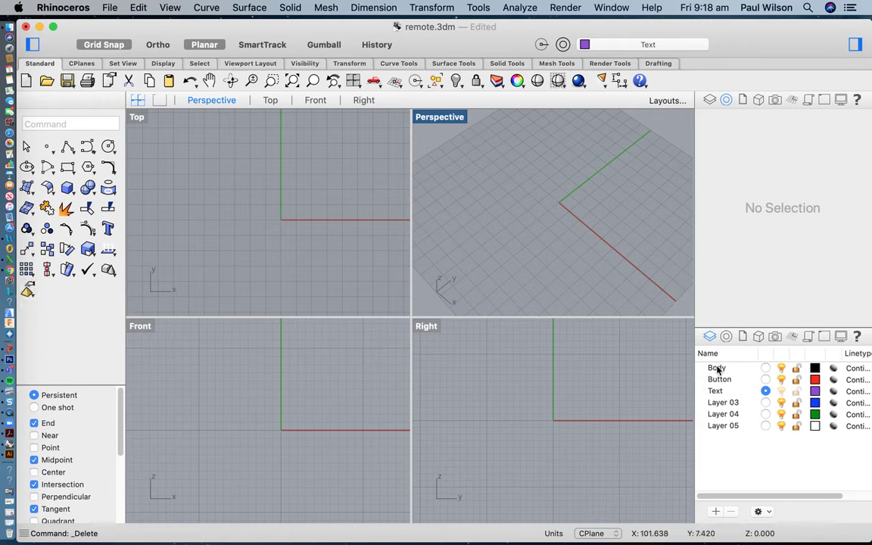
On the Body layer in the Top view, begin a rounded rectangle centred on the origin with length 40 and width 110
{"action": "left_click", "coordinate": [766, 368]}
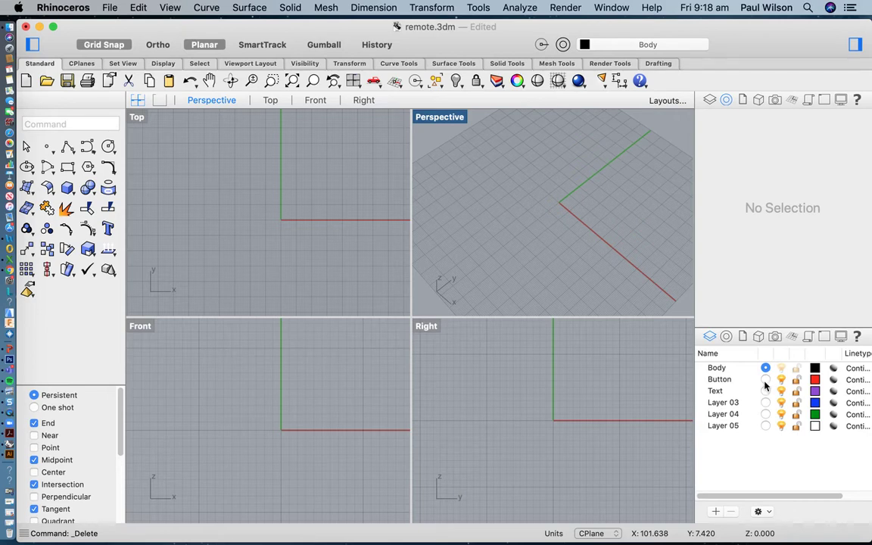
{"action": "double_click", "coordinate": [136, 118]}
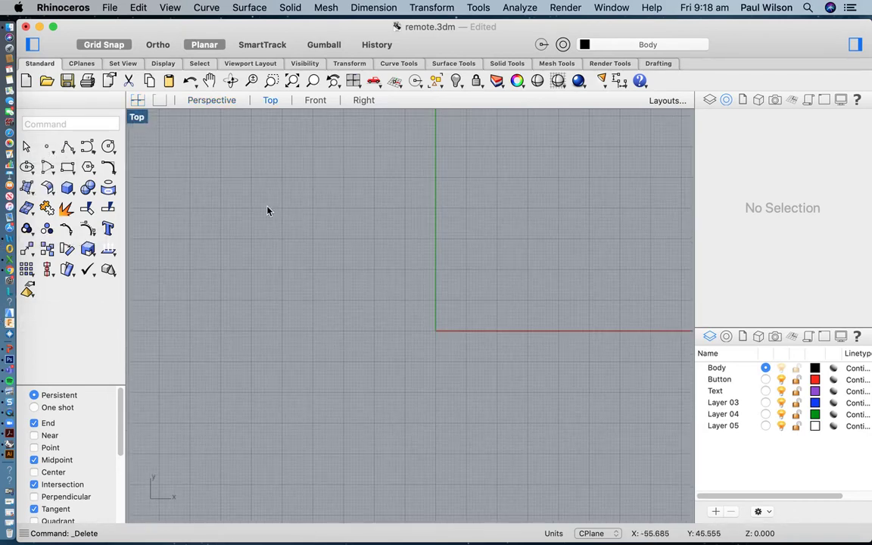
{"action": "left_click", "coordinate": [67, 167]}
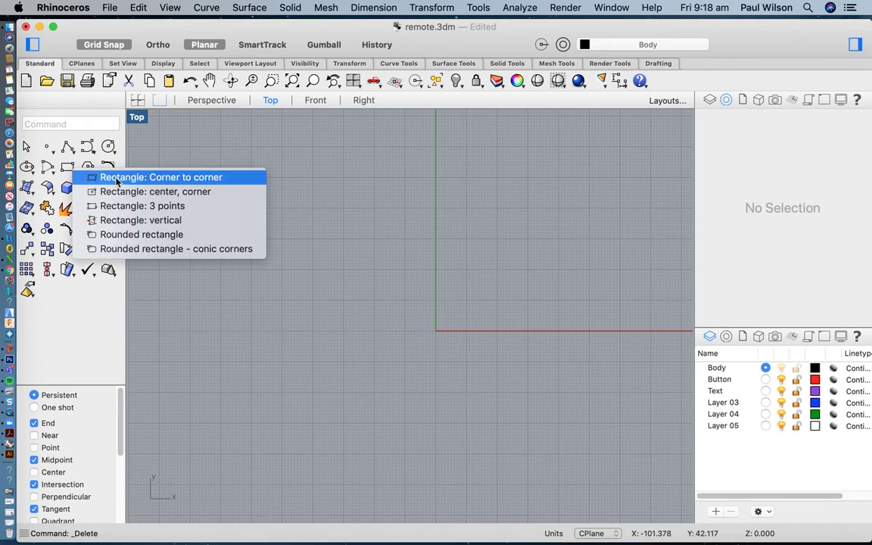
{"action": "left_click", "coordinate": [131, 236]}
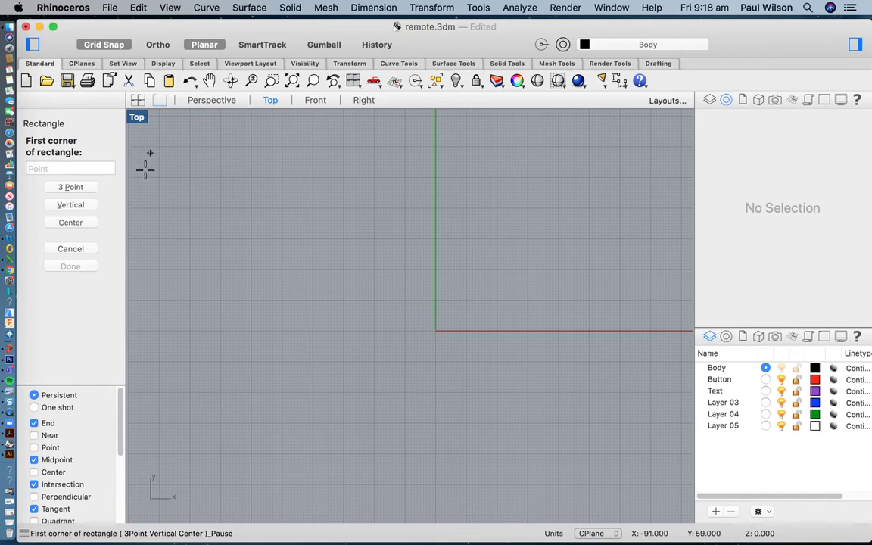
{"action": "left_click", "coordinate": [70, 222]}
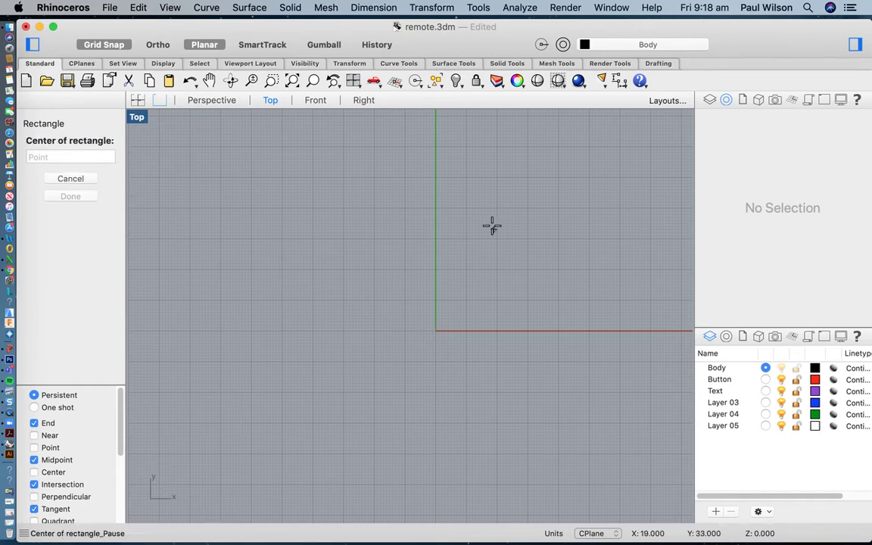
{"action": "left_click", "coordinate": [435, 331]}
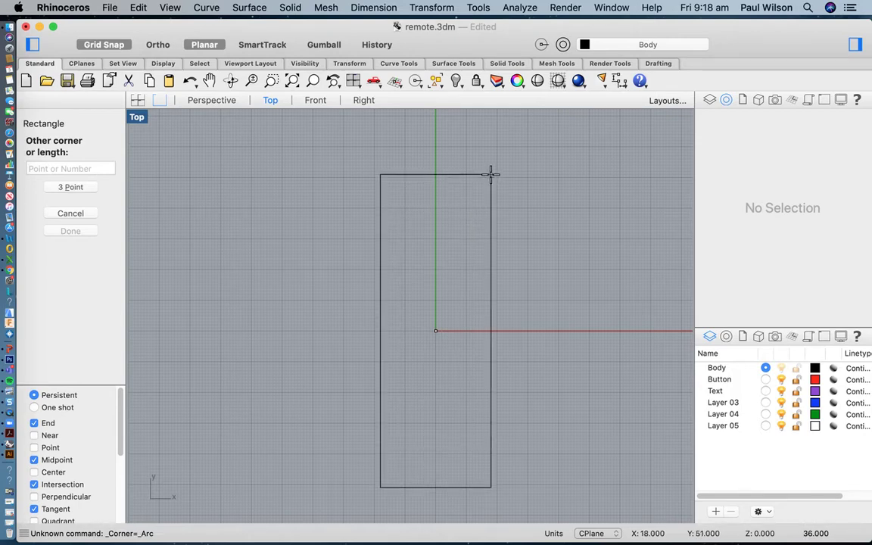
{"action": "left_click", "coordinate": [113, 168]}
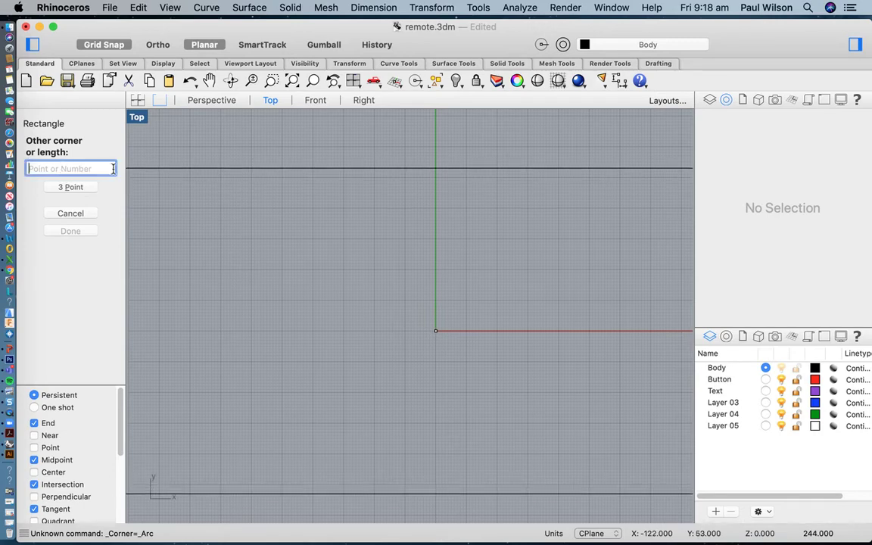
{"action": "type", "text": "40"}
{"action": "key", "text": "Return"}
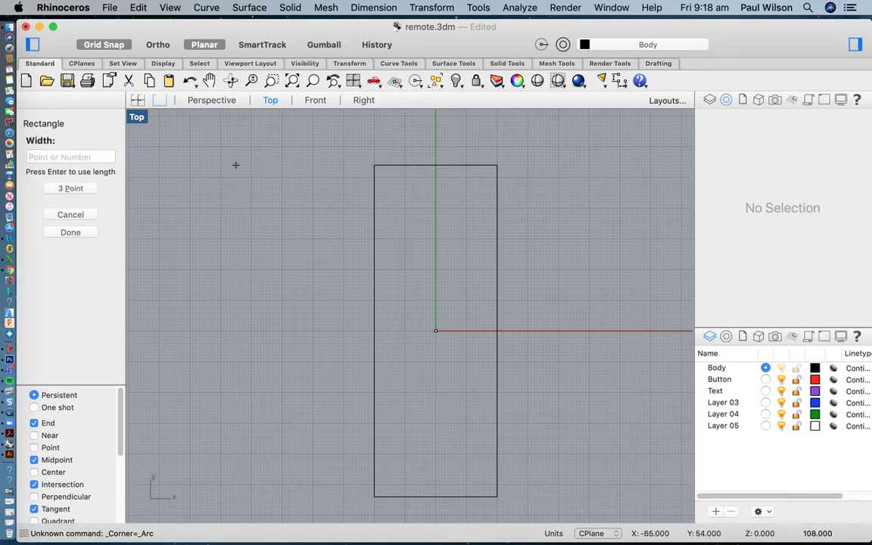
{"action": "type", "text": "11"}
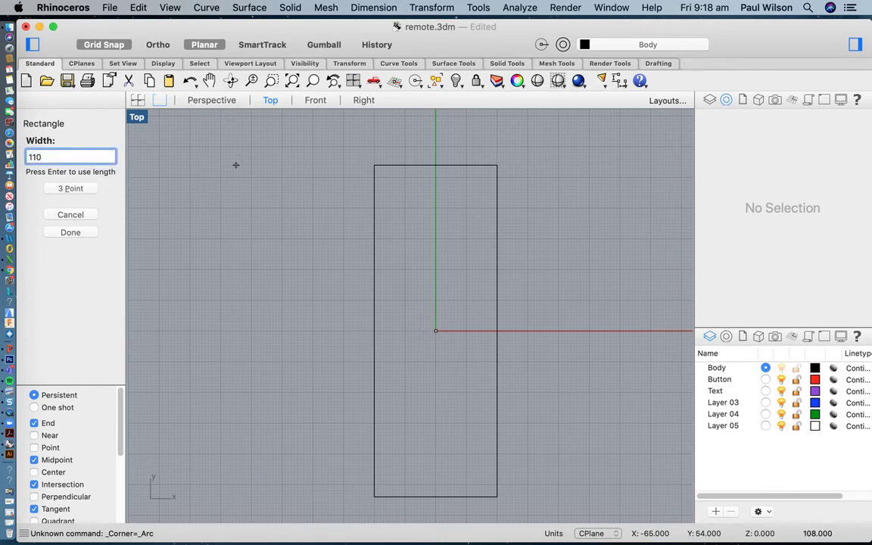
{"action": "type", "text": "0"}
{"action": "key", "text": "Return"}
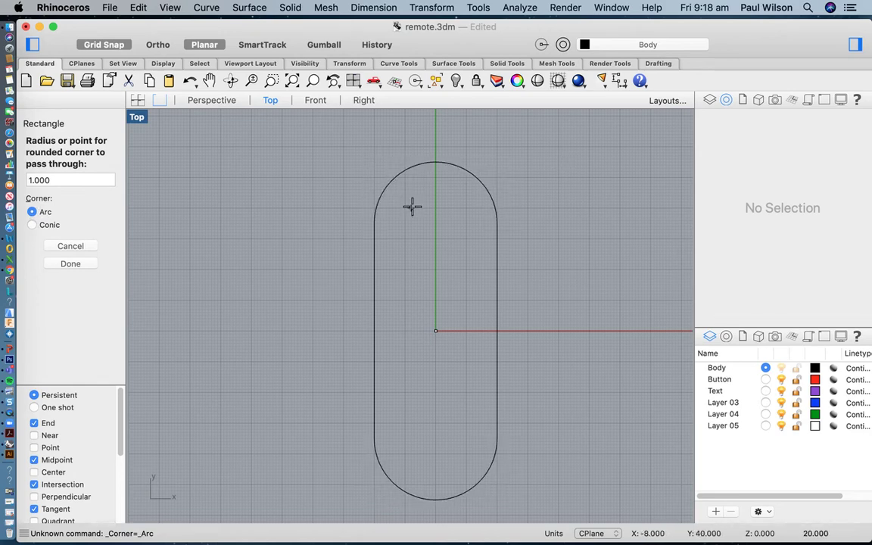
Set the body rectangle's arc corner radius to 5 and finish the outline
{"action": "left_click", "coordinate": [49, 181]}
{"action": "key", "text": "BackSpace"}
{"action": "key", "text": "BackSpace"}
{"action": "key", "text": "BackSpace"}
{"action": "key", "text": "BackSpace"}
{"action": "key", "text": "BackSpace"}
{"action": "type", "text": "5"}
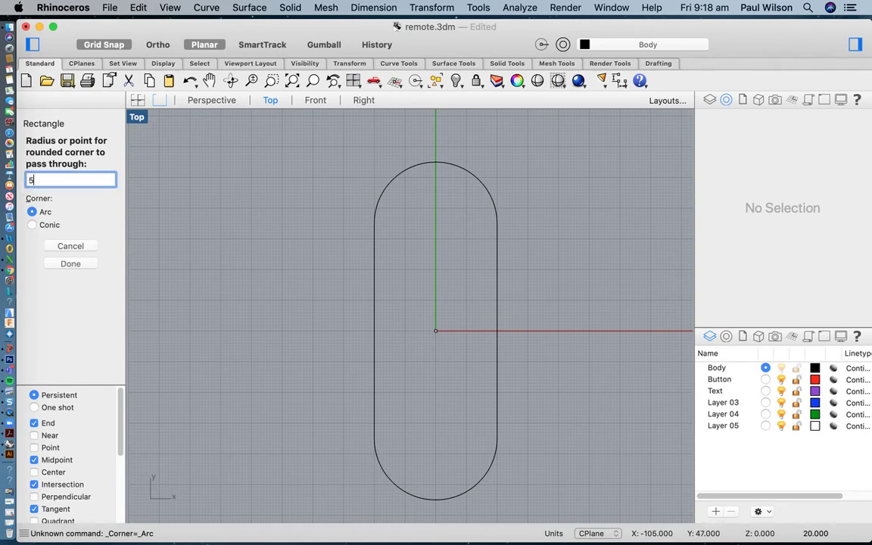
{"action": "key", "text": "Return"}
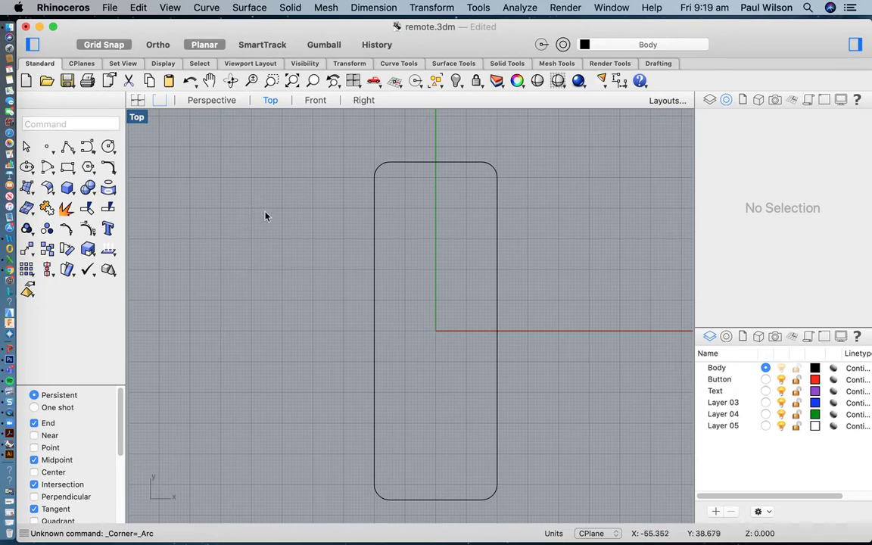
On the Button layer, begin a rounded rectangle centred at 0,40 inside the body outline, with length 25 and width 10
{"action": "left_click", "coordinate": [766, 380]}
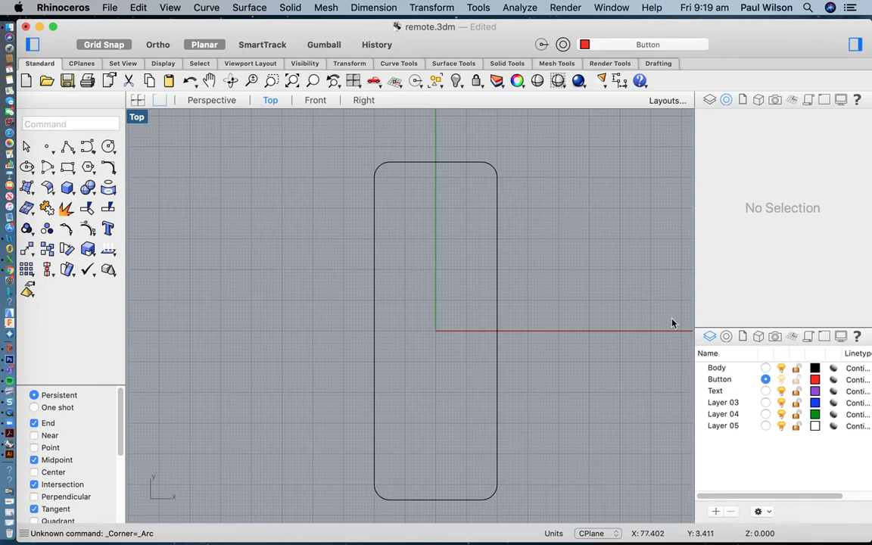
{"action": "left_click", "coordinate": [73, 172]}
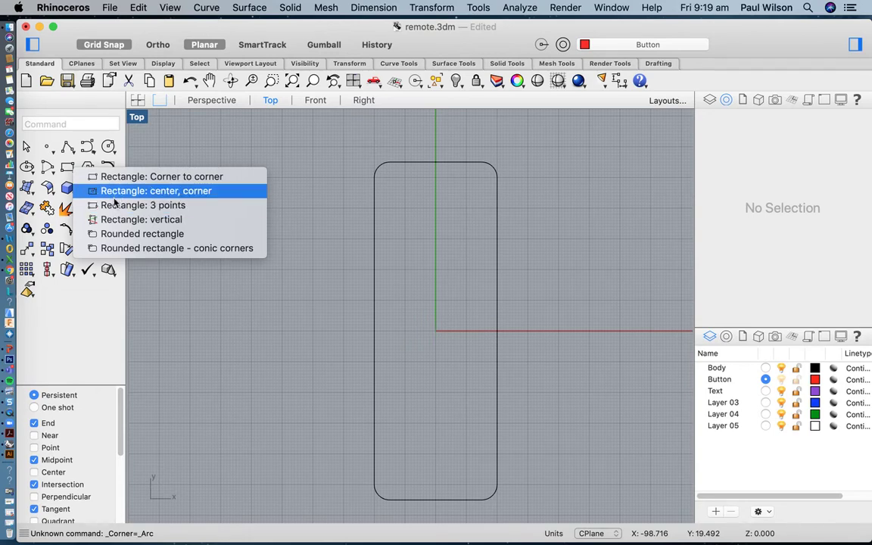
{"action": "left_click", "coordinate": [125, 236]}
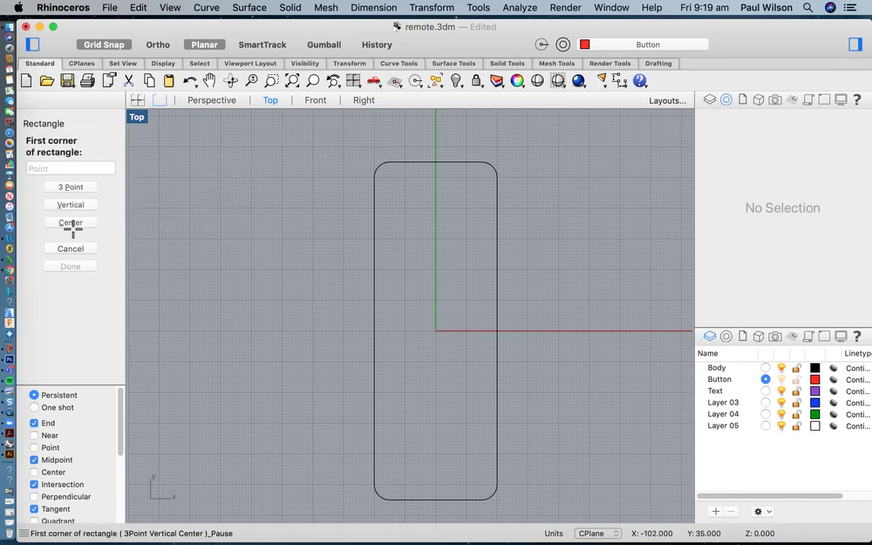
{"action": "left_click", "coordinate": [70, 223]}
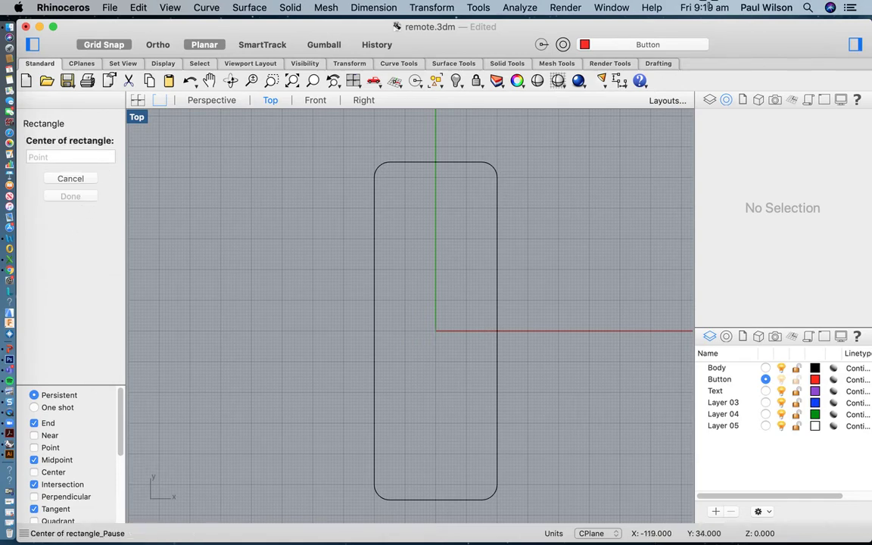
{"action": "left_click", "coordinate": [434, 208]}
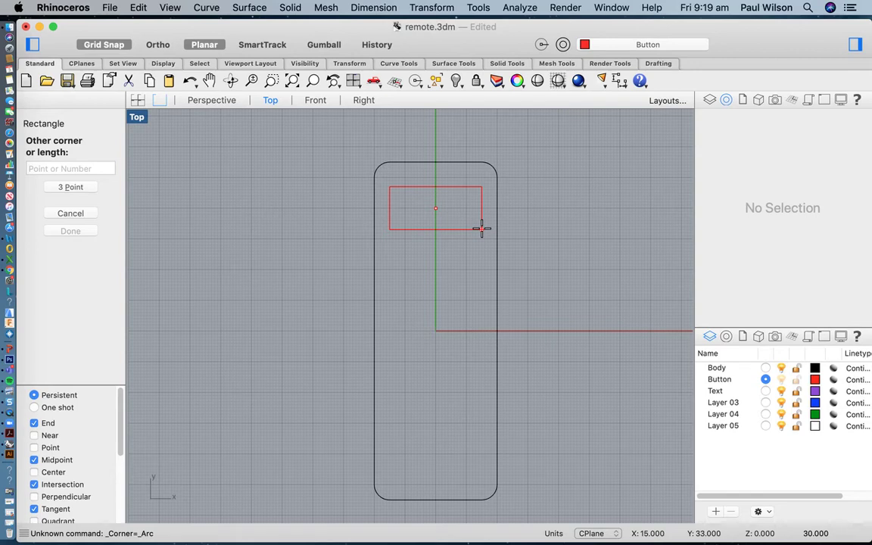
{"action": "type", "text": "25"}
{"action": "key", "text": "Return"}
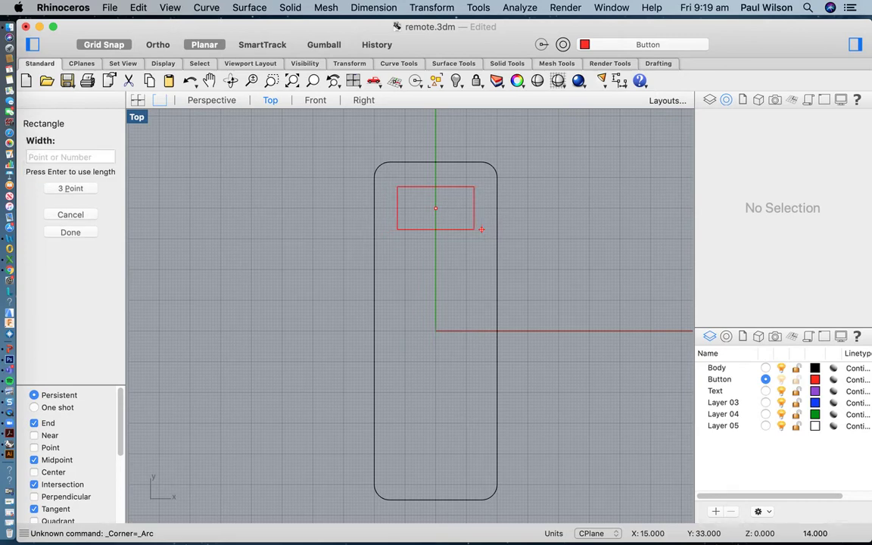
{"action": "type", "text": "10"}
{"action": "key", "text": "Return"}
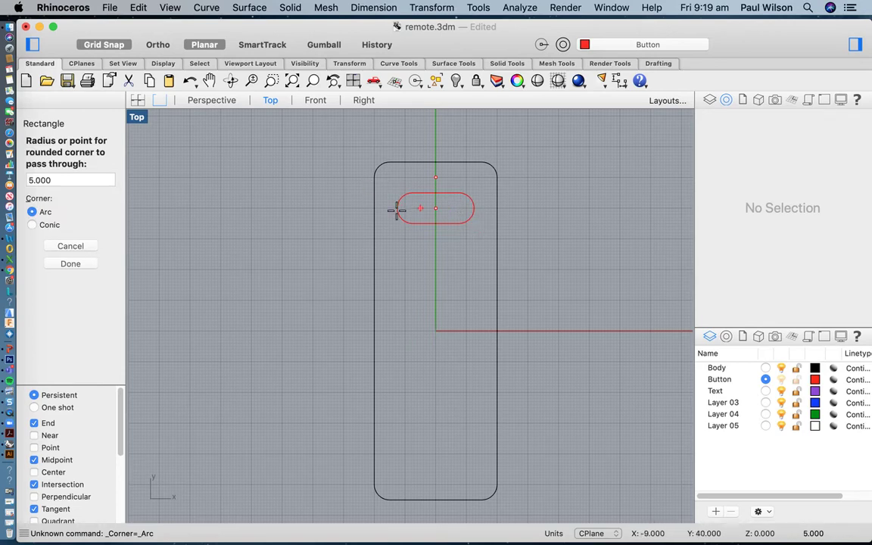
Set the button rectangle's arc corner radius to 3 and finish the outline
{"action": "left_click", "coordinate": [57, 180]}
{"action": "key", "text": "BackSpace"}
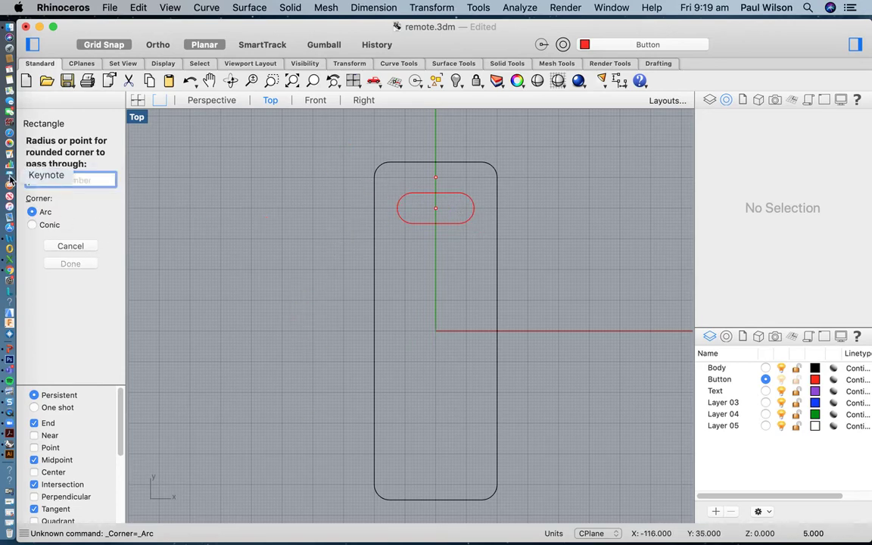
{"action": "type", "text": "2"}
{"action": "key", "text": "Return"}
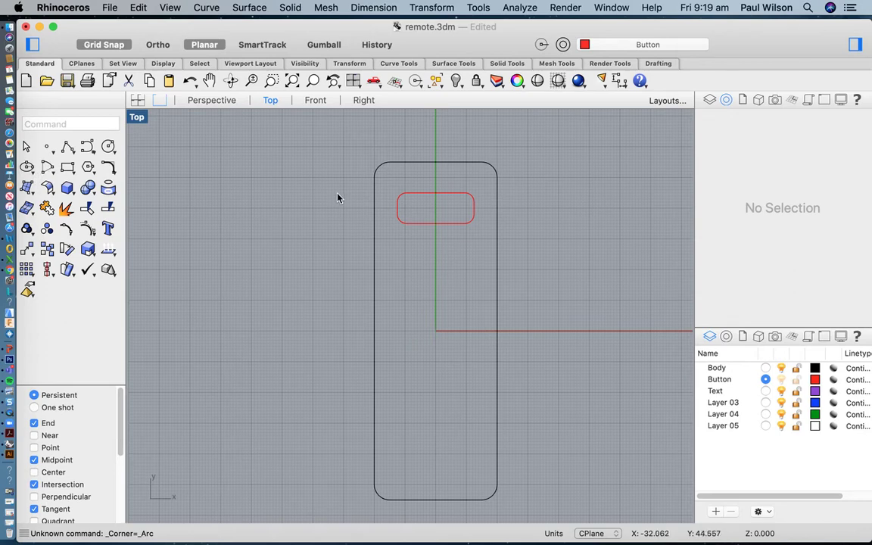
Offset the button outline outward by 0.2 to create a clearance curve around it
{"action": "left_click", "coordinate": [409, 200]}
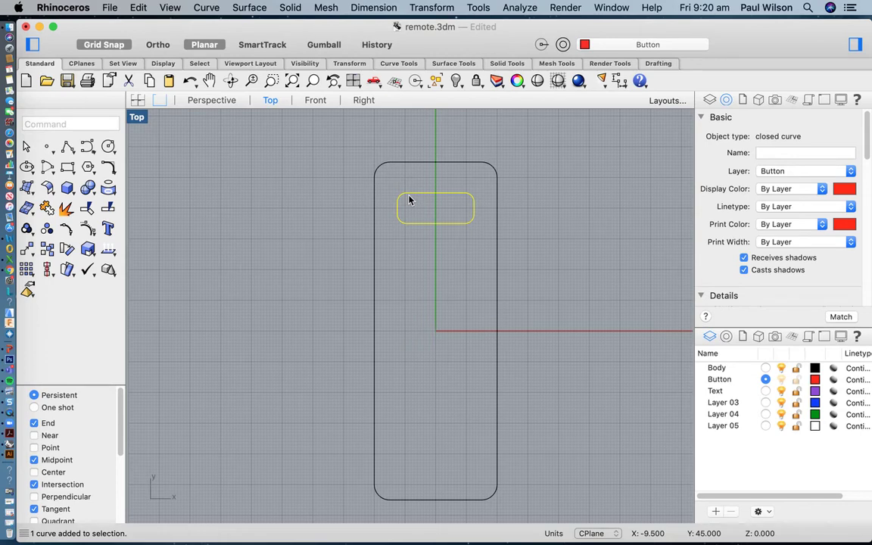
{"action": "type", "text": "offset"}
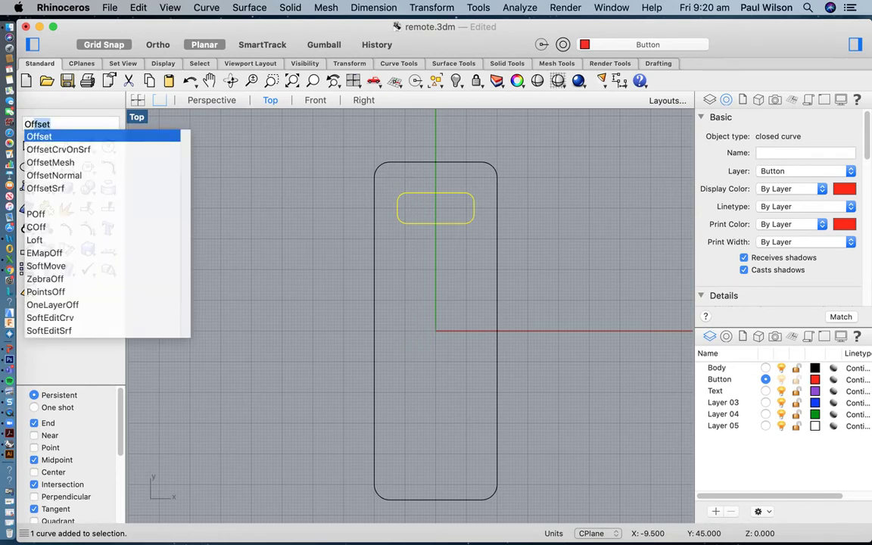
{"action": "key", "text": "Return"}
{"action": "scroll", "coordinate": [409, 199], "scroll_direction": "up", "scroll_amount": 5}
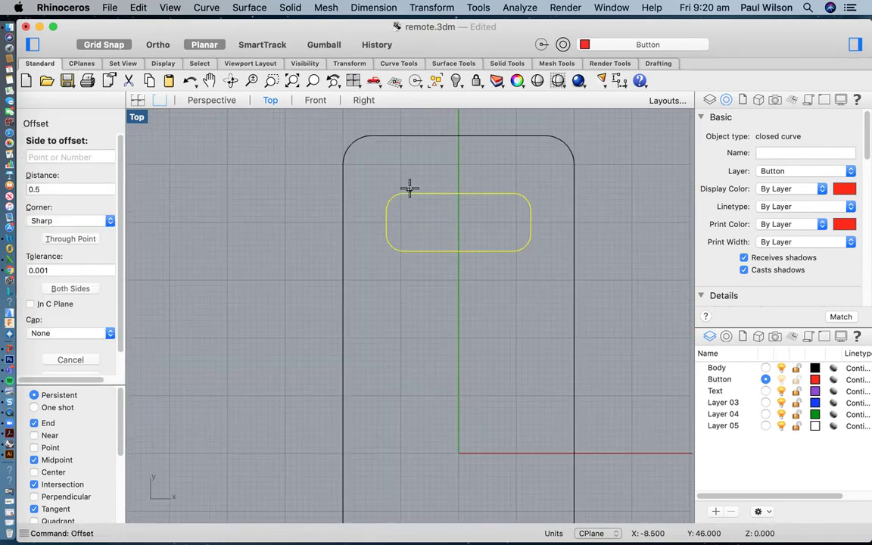
{"action": "left_click_drag", "start_coordinate": [43, 190], "coordinate": [27, 192]}
{"action": "key", "text": "BackSpace"}
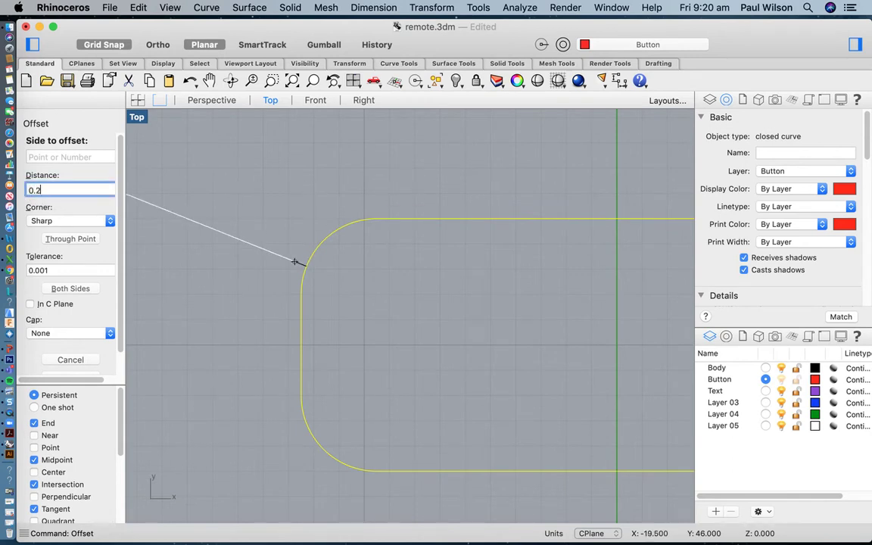
{"action": "key", "text": "Return"}
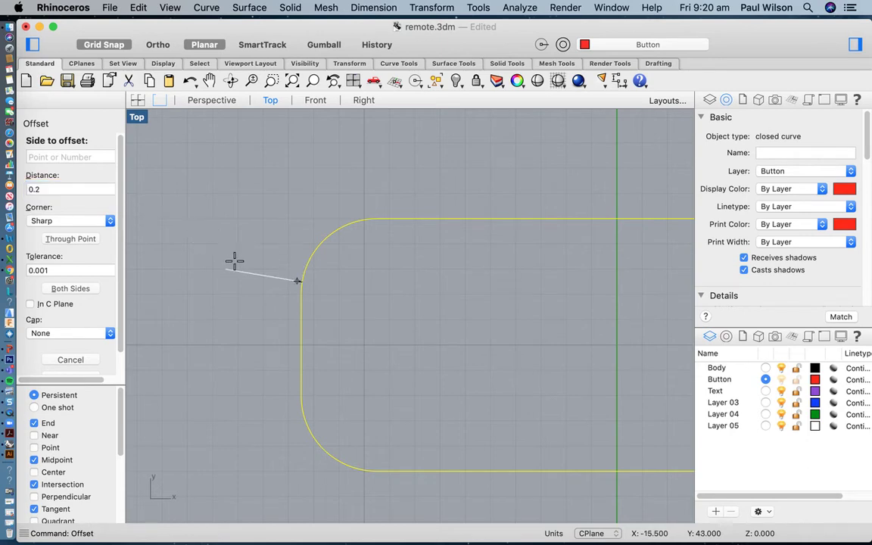
{"action": "left_click", "coordinate": [422, 192]}
Duplicate both curves of the button outline and move the copy straight down to form a second button below the first
{"action": "scroll", "coordinate": [406, 179], "scroll_direction": "down", "scroll_amount": 3}
{"action": "scroll", "coordinate": [405, 178], "scroll_direction": "down", "scroll_amount": 2}
{"action": "left_click_drag", "start_coordinate": [352, 174], "coordinate": [609, 304]}
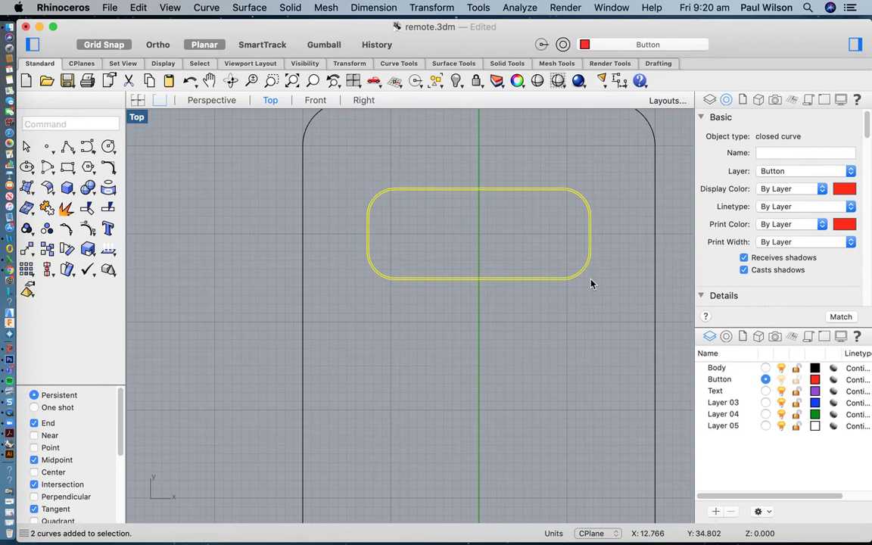
{"action": "key", "text": "super+c"}
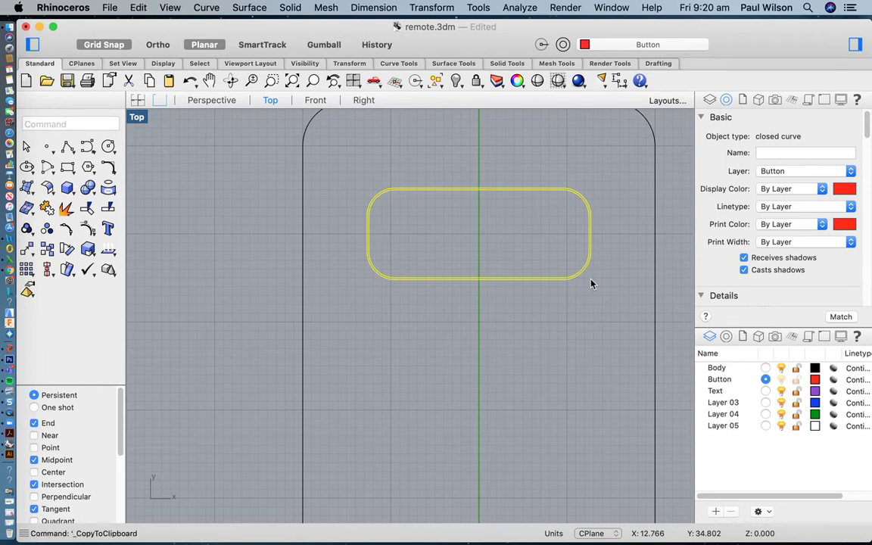
{"action": "key", "text": "super+v"}
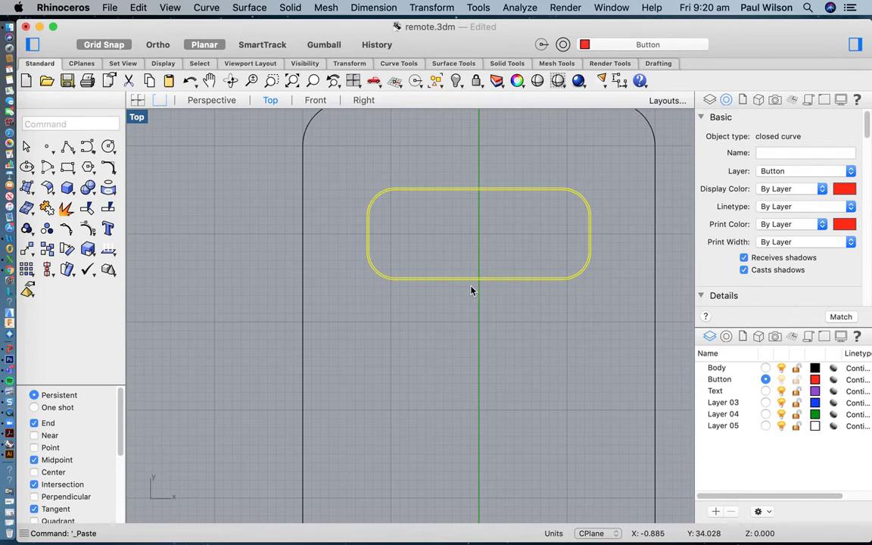
{"action": "left_click_drag", "start_coordinate": [474, 284], "coordinate": [477, 403], "text": "shift"}
{"action": "left_click", "coordinate": [438, 146]}
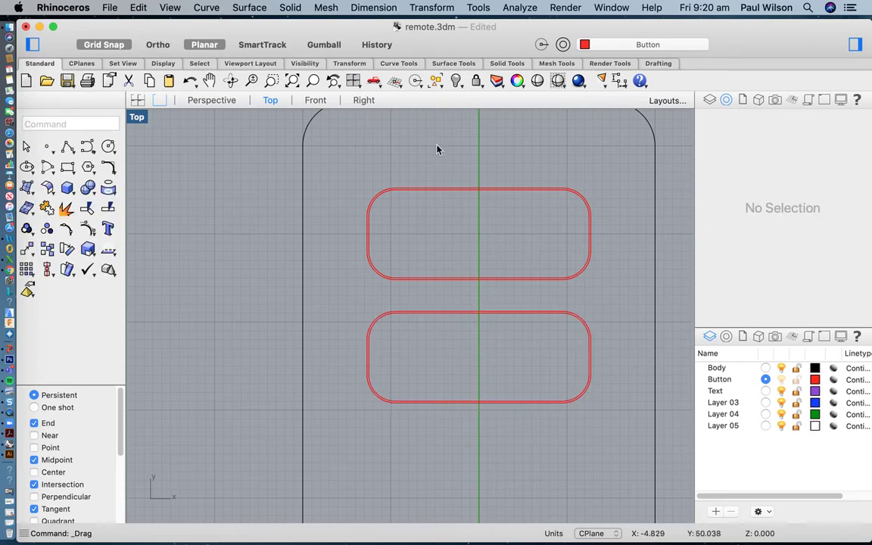
Make Body the current layer
{"action": "left_click", "coordinate": [353, 81]}
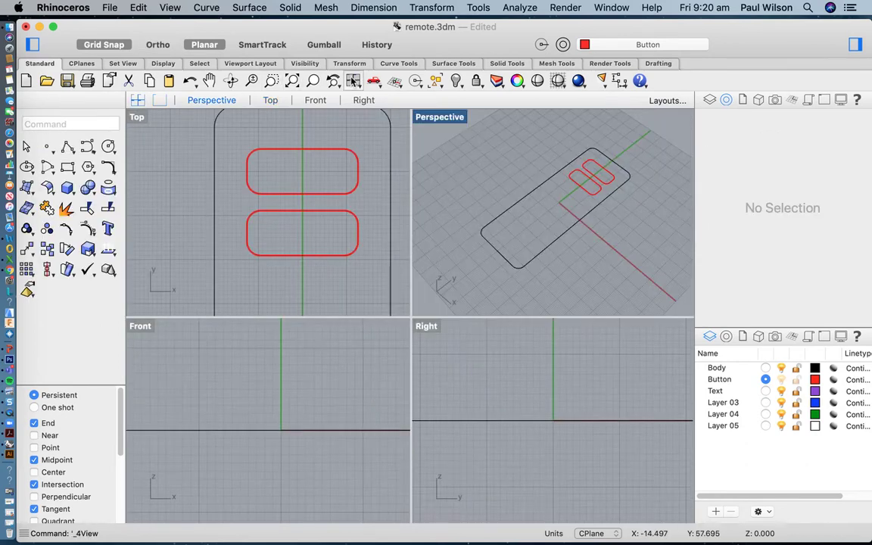
{"action": "double_click", "coordinate": [433, 118]}
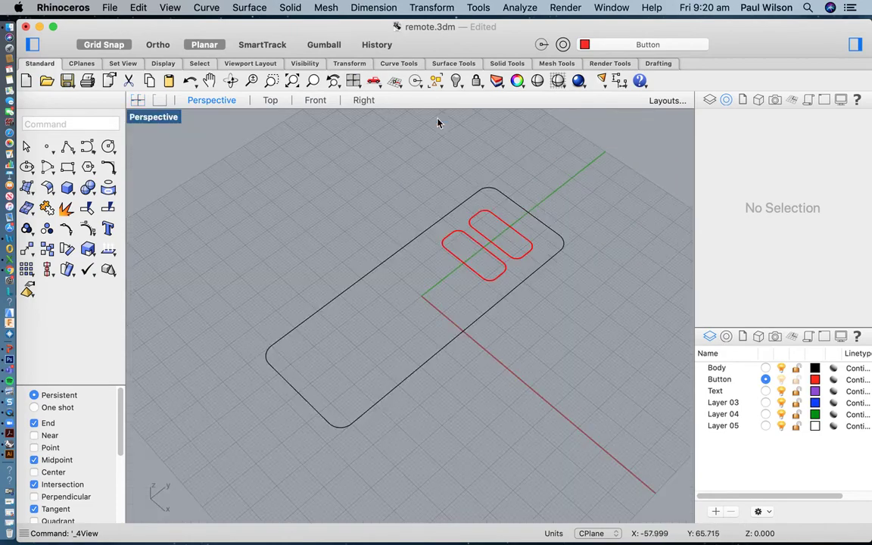
{"action": "scroll", "coordinate": [509, 196], "scroll_direction": "down", "scroll_amount": 3}
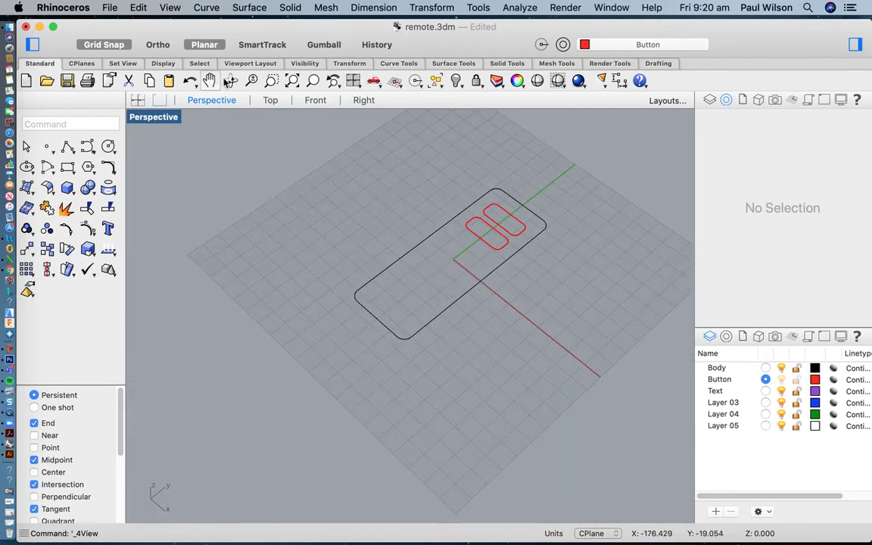
{"action": "left_click", "coordinate": [210, 80]}
{"action": "left_click_drag", "start_coordinate": [426, 194], "coordinate": [480, 194]}
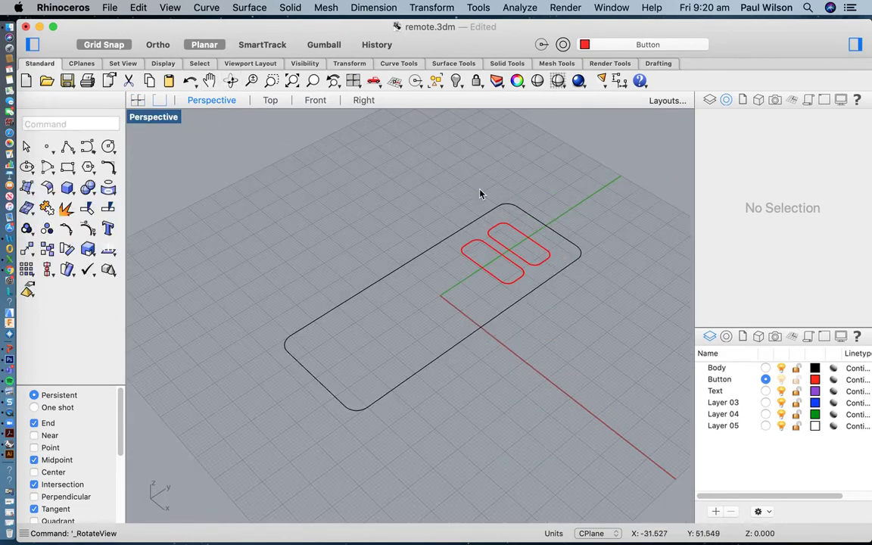
{"action": "left_click", "coordinate": [209, 80]}
{"action": "left_click_drag", "start_coordinate": [287, 142], "coordinate": [263, 130]}
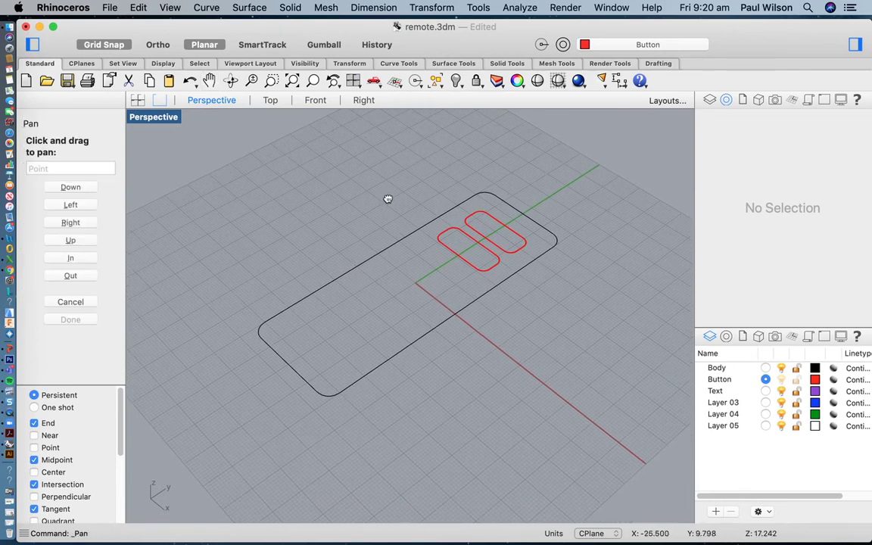
{"action": "left_click", "coordinate": [766, 369]}
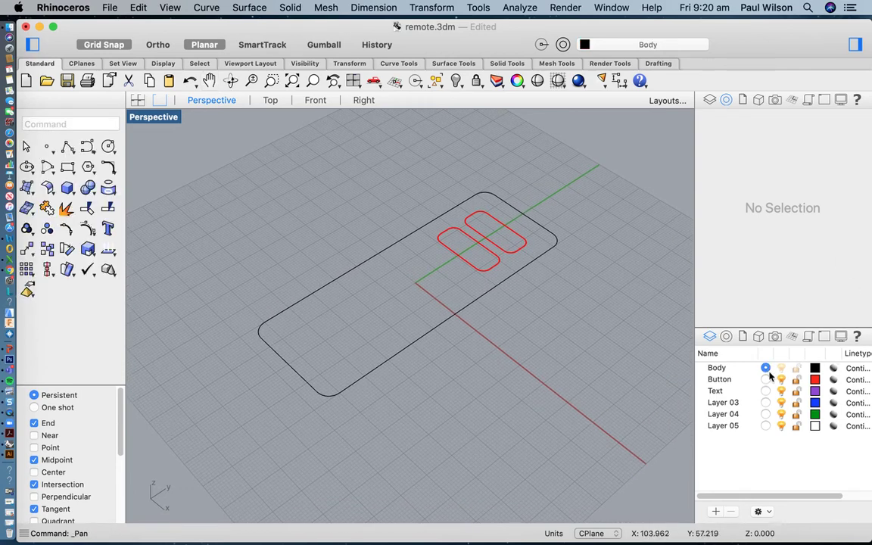
Create a planar surface from the closed body outline
{"action": "left_click", "coordinate": [337, 281]}
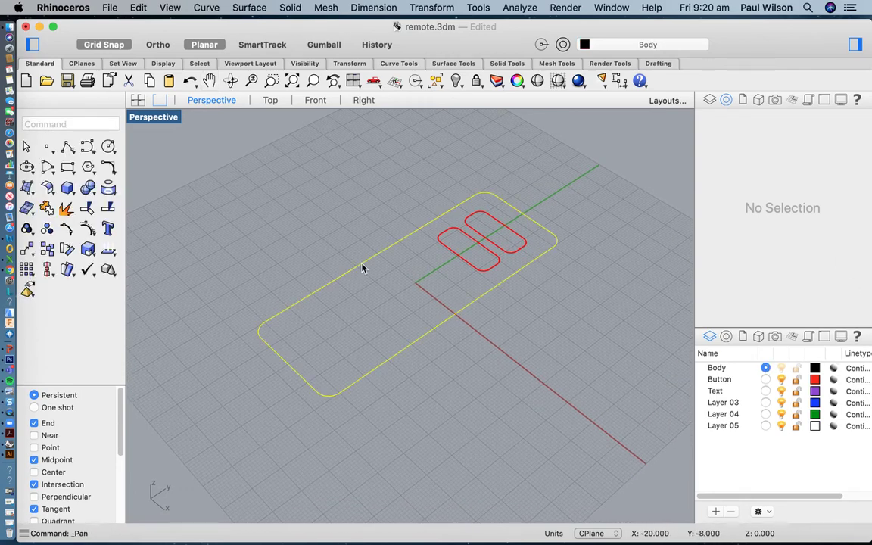
{"action": "left_click", "coordinate": [354, 81]}
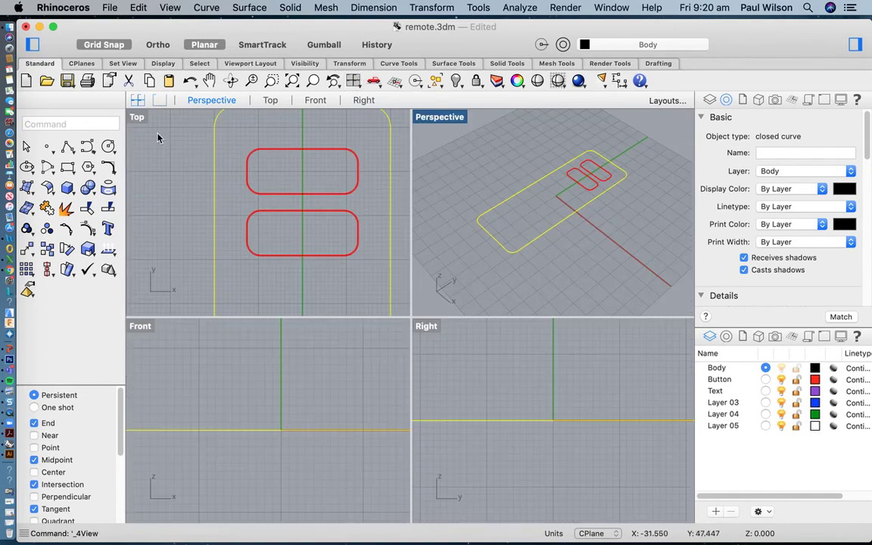
{"action": "double_click", "coordinate": [137, 117]}
{"action": "scroll", "coordinate": [319, 234], "scroll_direction": "down", "scroll_amount": 4}
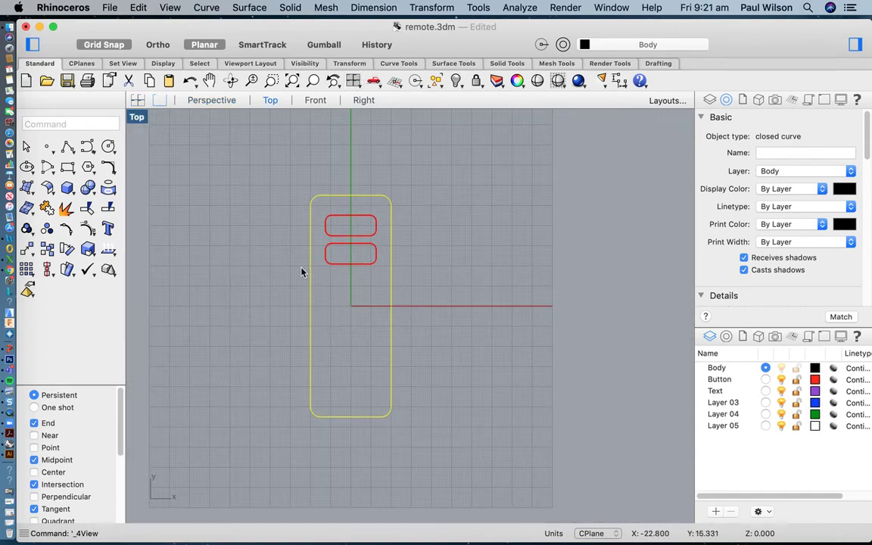
{"action": "left_click", "coordinate": [246, 9]}
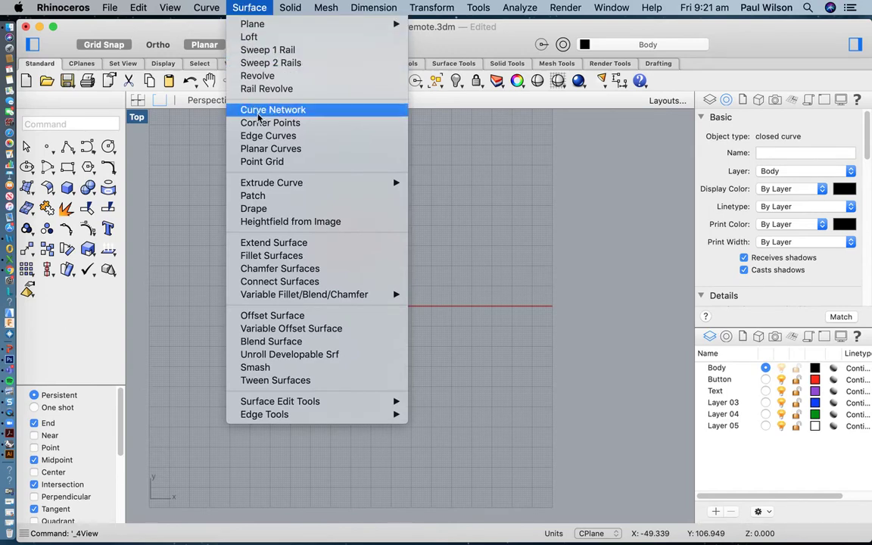
{"action": "left_click", "coordinate": [241, 149]}
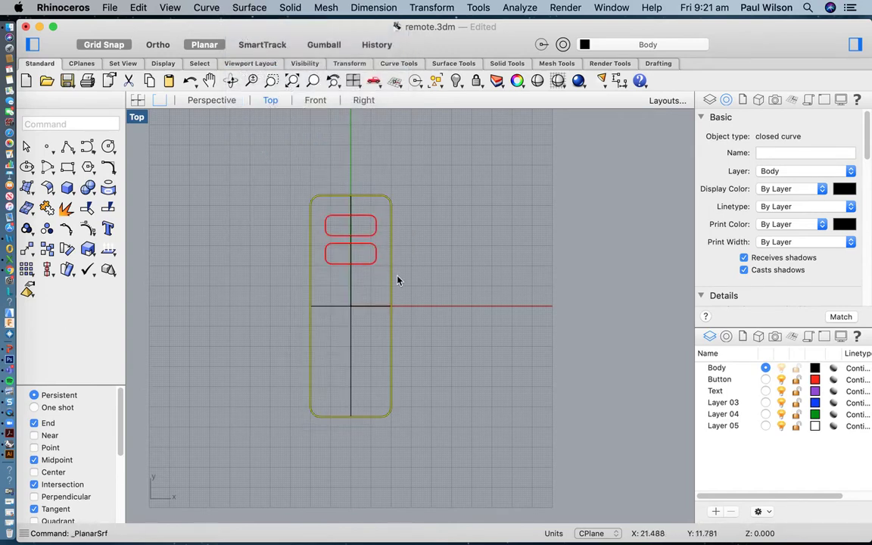
Delete the body outline curve, keeping the planar surface
{"action": "left_click", "coordinate": [391, 215]}
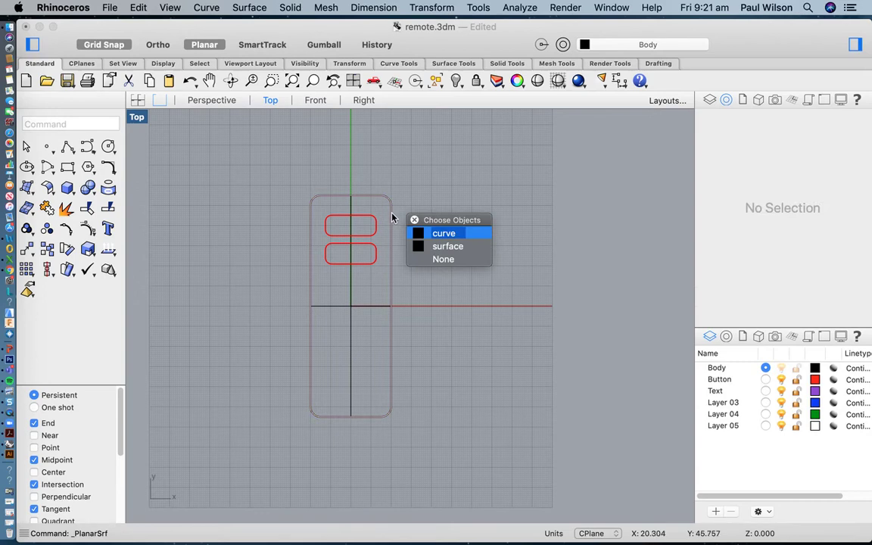
{"action": "left_click", "coordinate": [440, 234]}
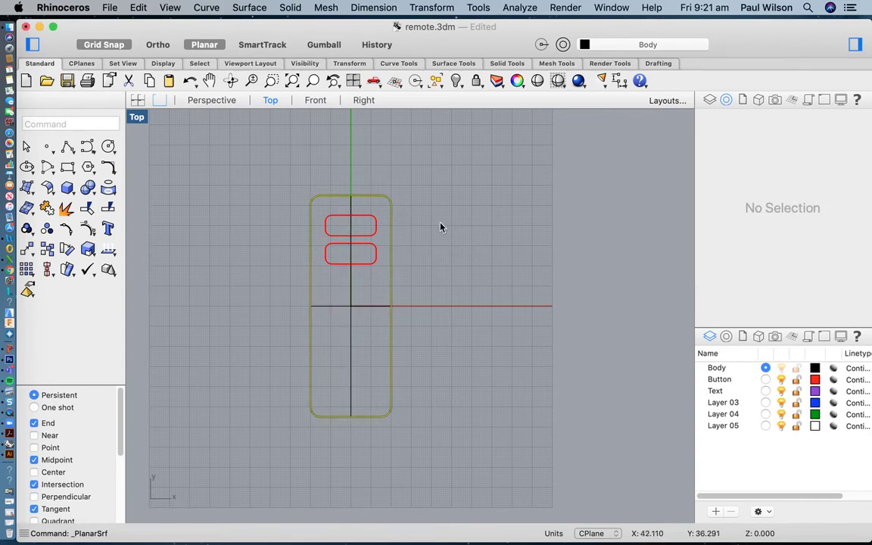
{"action": "key", "text": "Delete"}
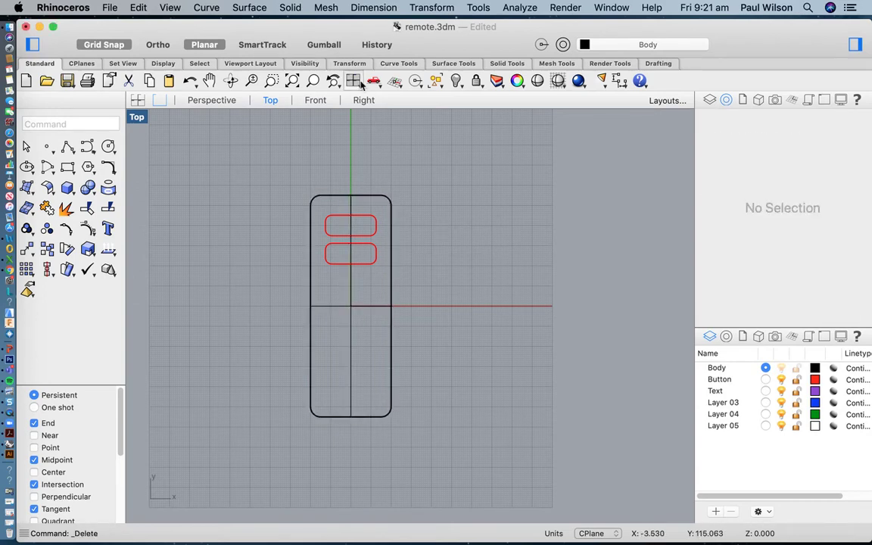
Extrude the planar body surface straight up as a solid by a distance of 4
{"action": "left_click", "coordinate": [353, 80]}
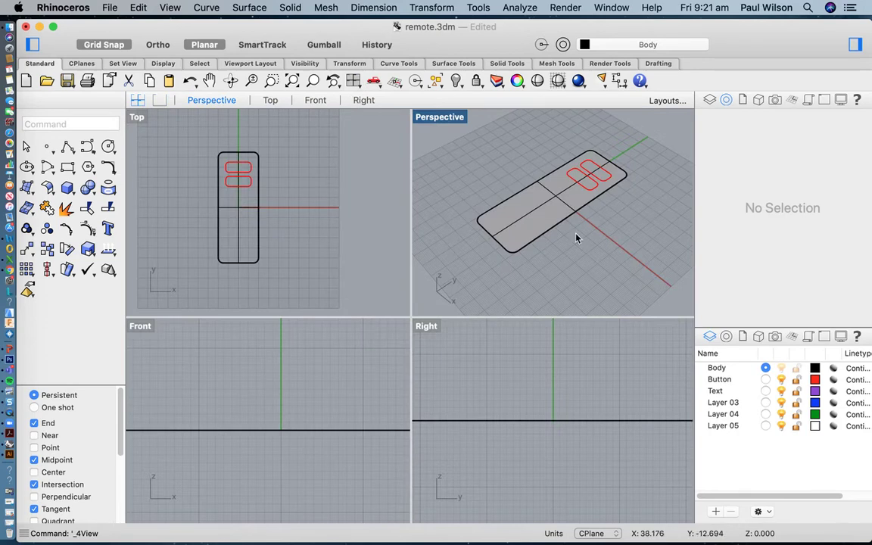
{"action": "left_click", "coordinate": [290, 7]}
{"action": "left_click", "coordinate": [219, 209]}
{"action": "left_click", "coordinate": [238, 218]}
{"action": "left_click", "coordinate": [291, 8]}
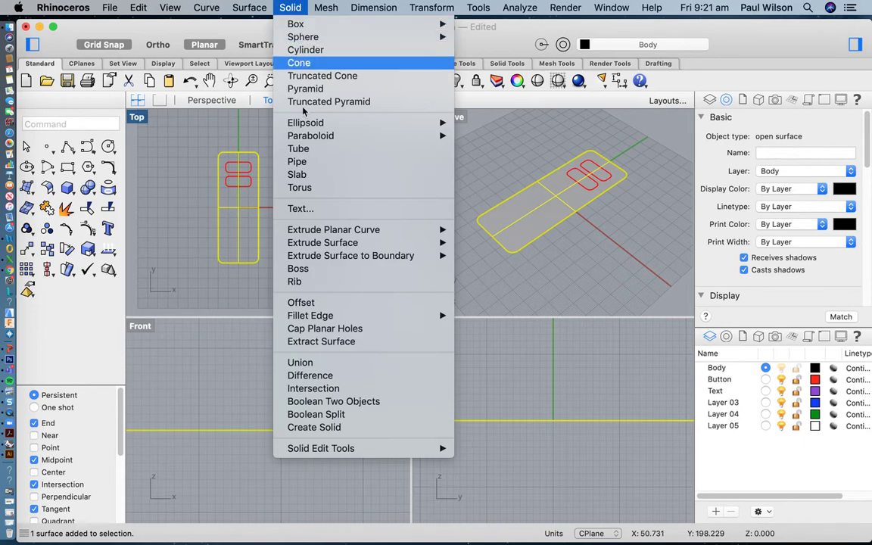
{"action": "mouse_move", "coordinate": [341, 250]}
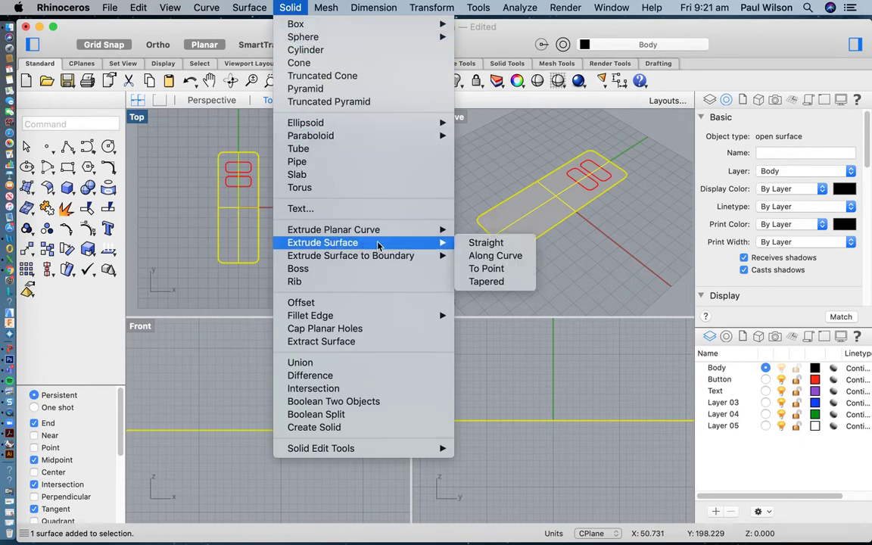
{"action": "left_click", "coordinate": [486, 243]}
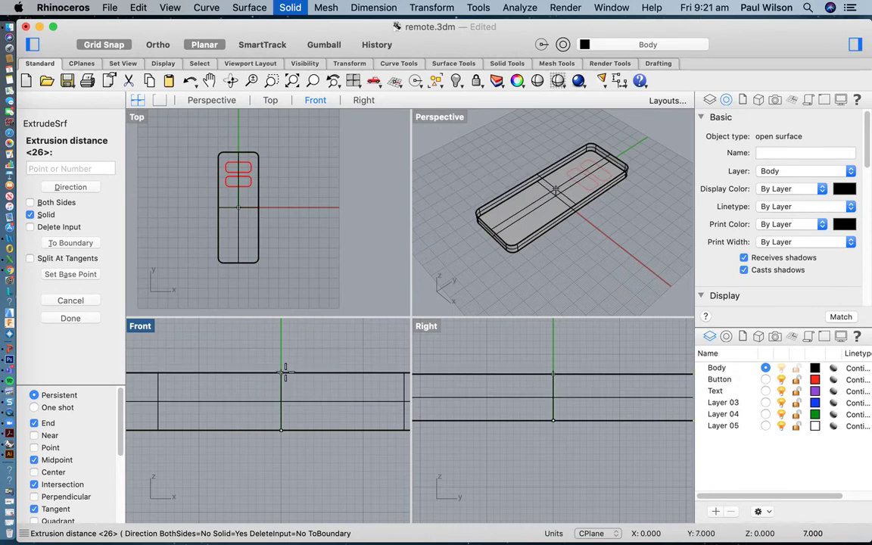
{"action": "type", "text": "4"}
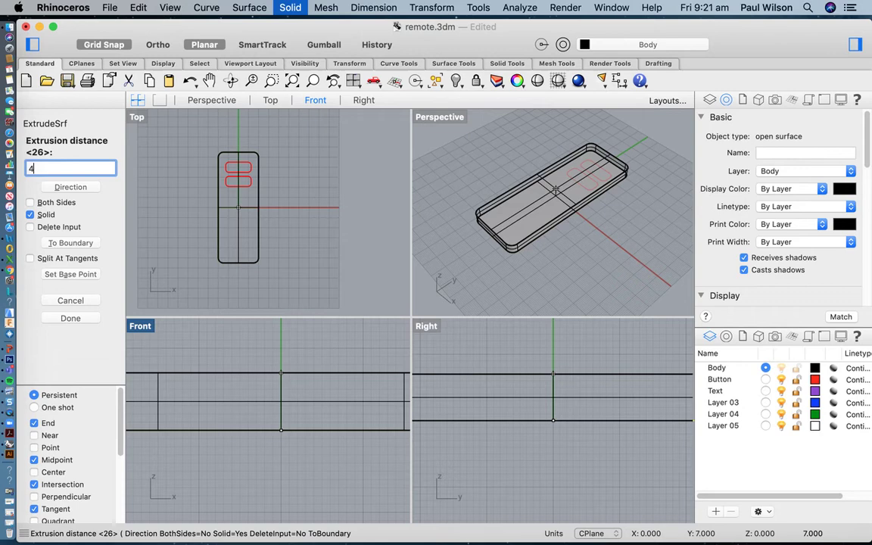
{"action": "key", "text": "Return"}
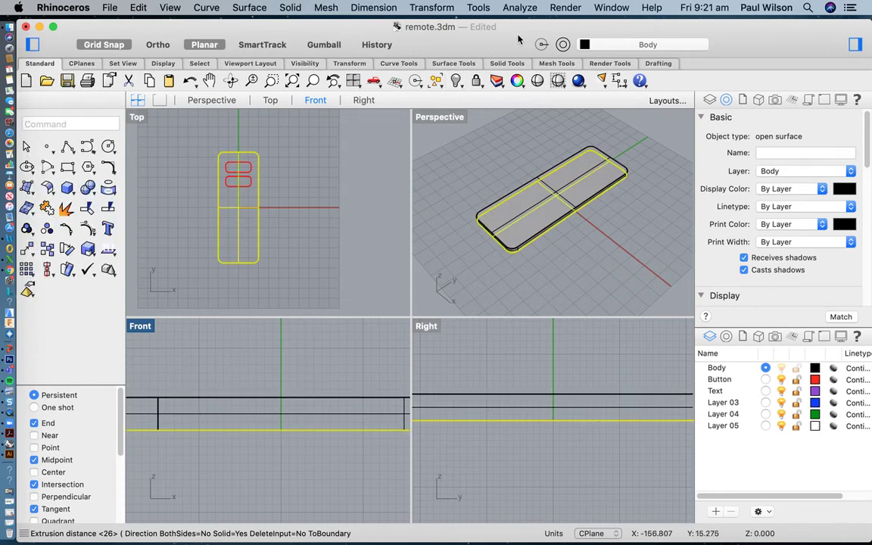
Delete the original flat surface left at the base of the extruded body
{"action": "double_click", "coordinate": [442, 117]}
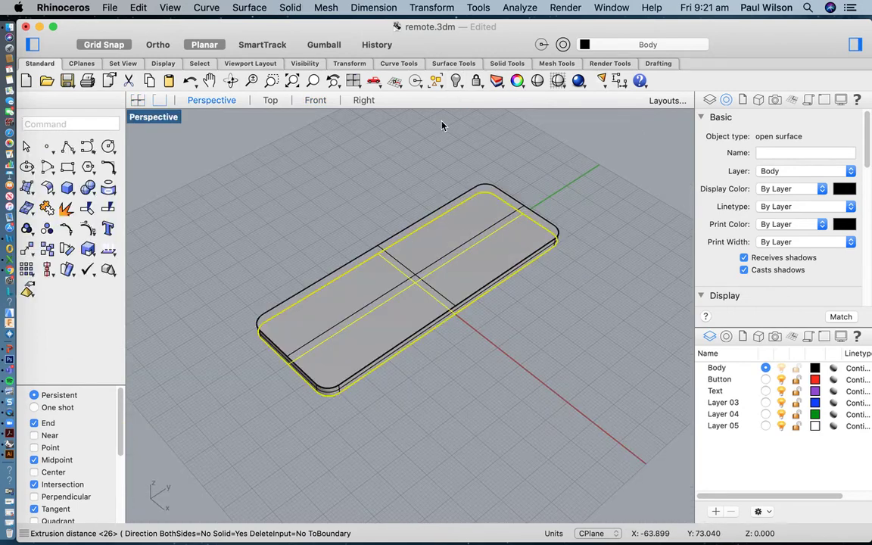
{"action": "left_click", "coordinate": [209, 80]}
{"action": "left_click_drag", "start_coordinate": [296, 284], "coordinate": [339, 311]}
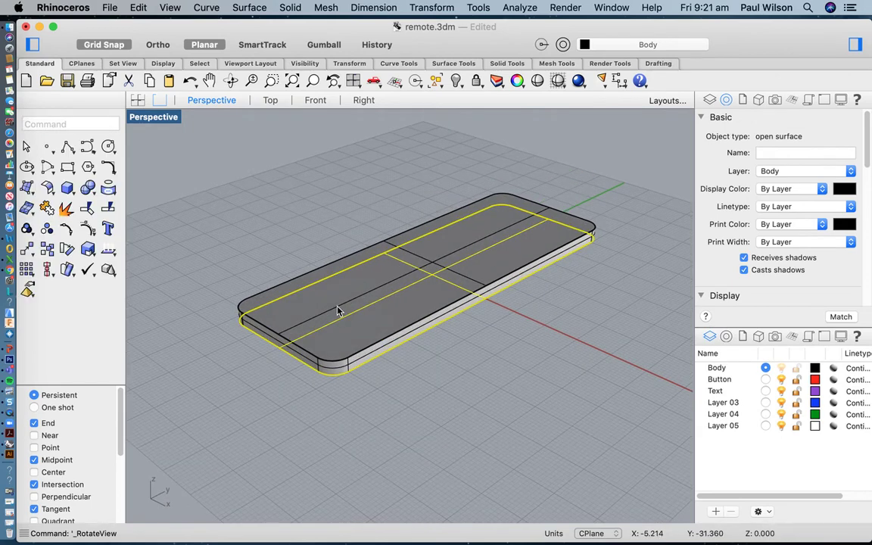
{"action": "key", "text": "Delete"}
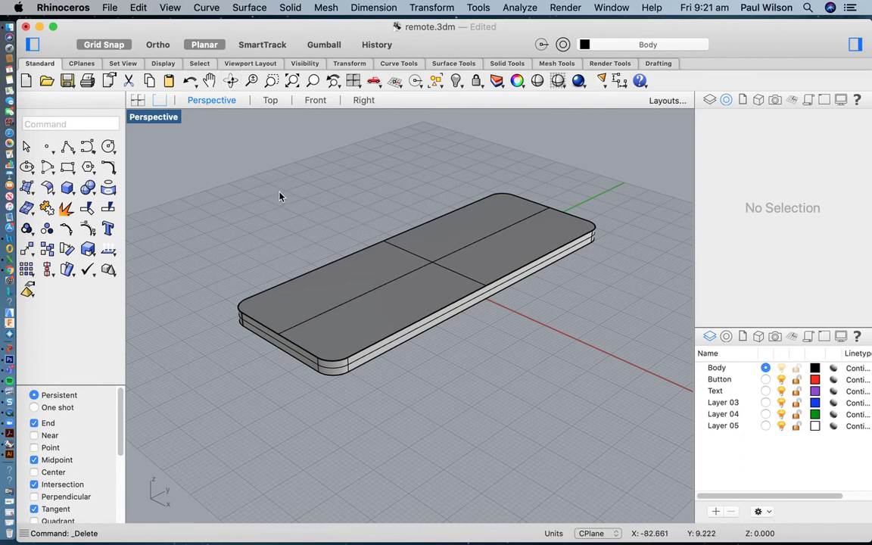
Fillet the entire upper perimeter edge of the remote body with a radius of 2
{"action": "scroll", "coordinate": [330, 344], "scroll_direction": "up", "scroll_amount": 4}
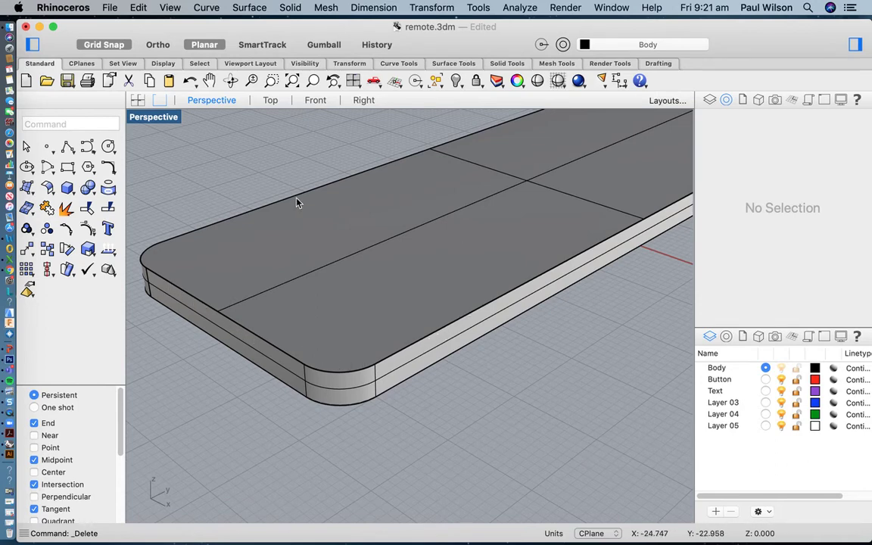
{"action": "scroll", "coordinate": [297, 203], "scroll_direction": "down", "scroll_amount": 4}
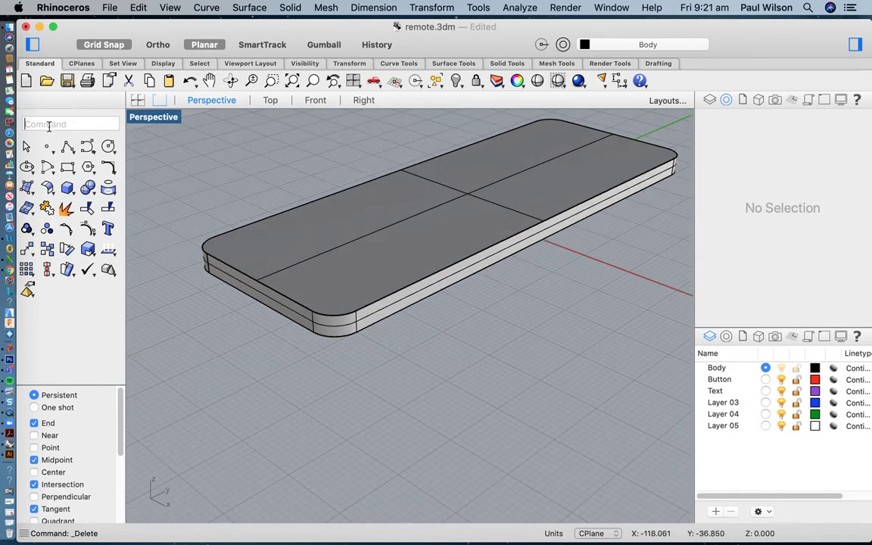
{"action": "type", "text": "Fillet"}
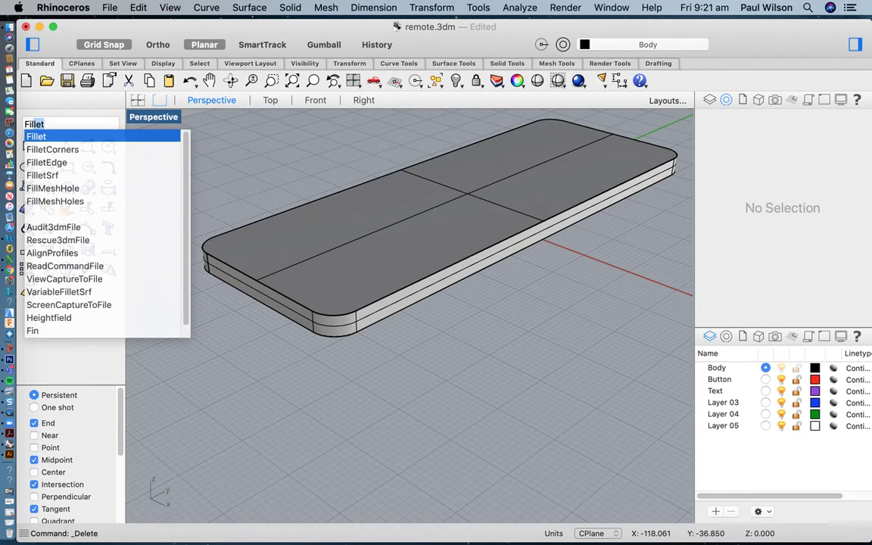
{"action": "key", "text": "Down"}
{"action": "key", "text": "Down"}
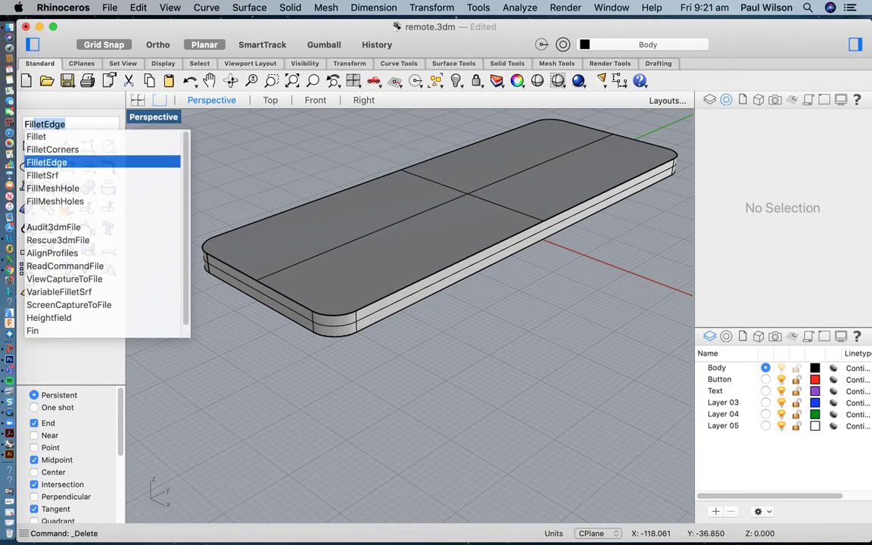
{"action": "key", "text": "Return"}
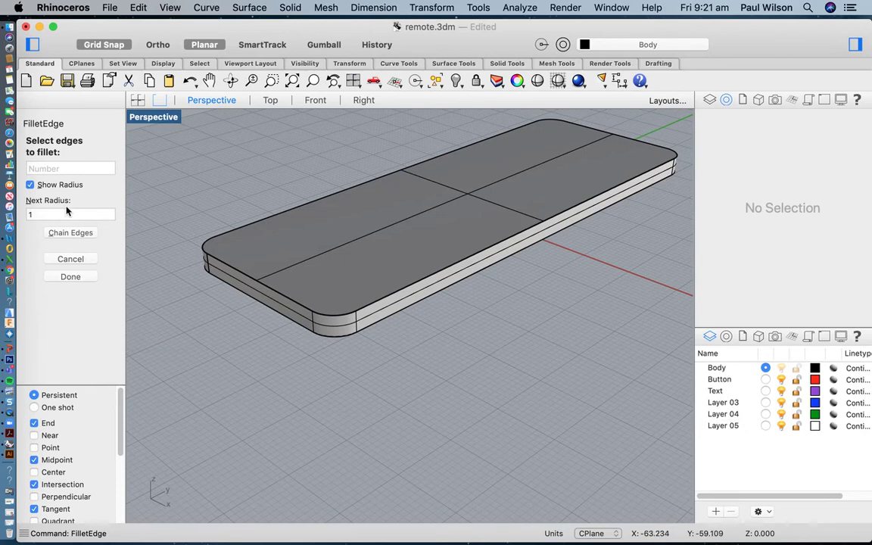
{"action": "left_click", "coordinate": [32, 215]}
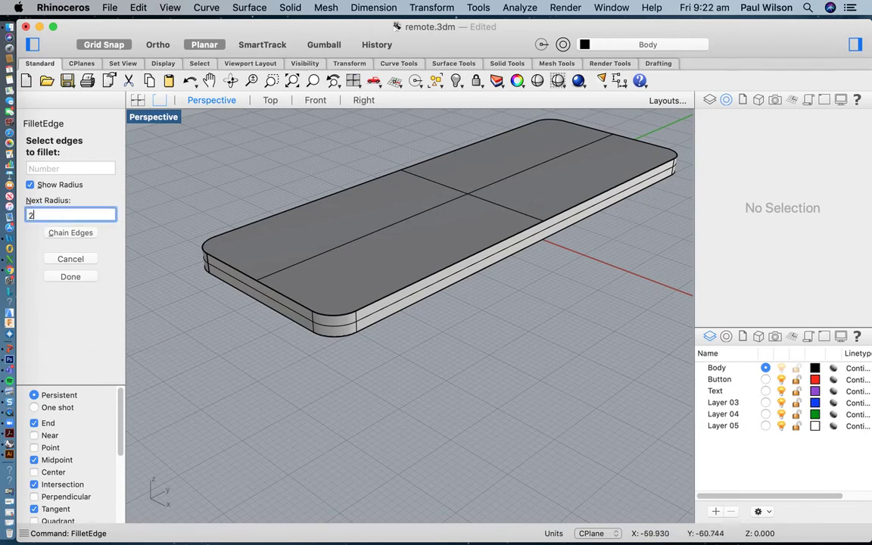
{"action": "type", "text": "2"}
{"action": "key", "text": "Return"}
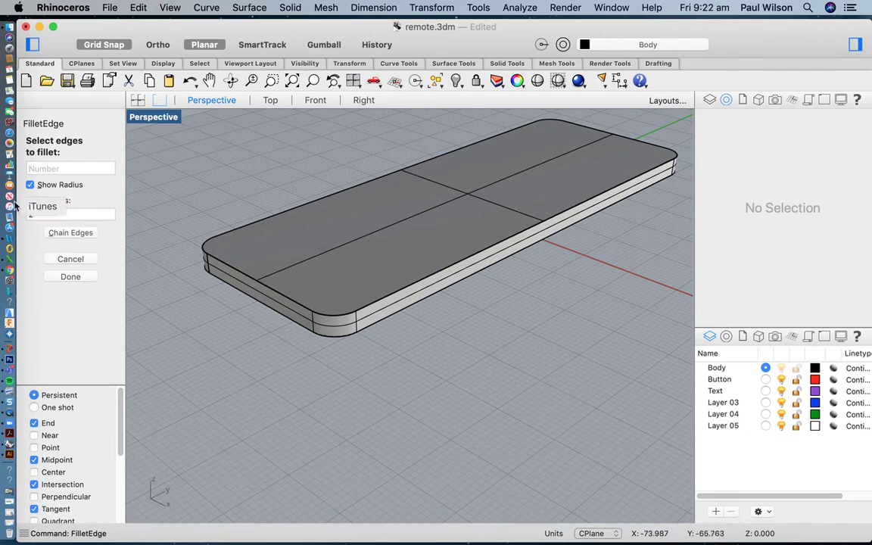
{"action": "left_click", "coordinate": [304, 309]}
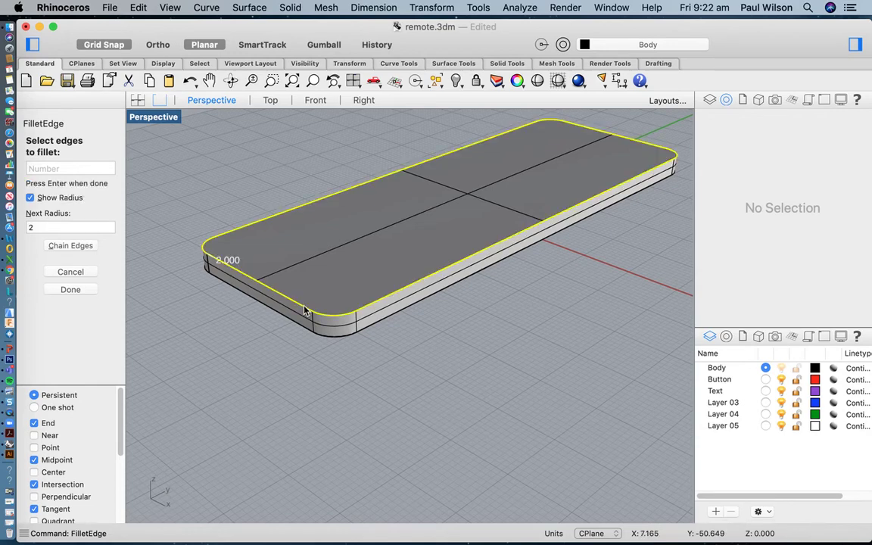
{"action": "key", "text": "Return"}
{"action": "key", "text": "Return"}
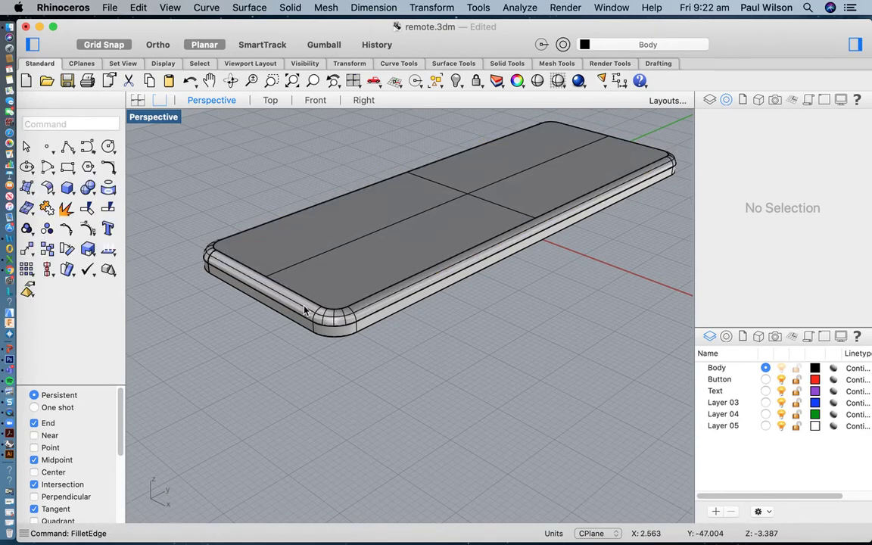
Examine the filleted body from several angles, checking the rounded upper edge and corners
{"action": "left_click", "coordinate": [209, 79]}
{"action": "left_click_drag", "start_coordinate": [265, 215], "coordinate": [335, 208]}
{"action": "key", "text": "Escape"}
{"action": "scroll", "coordinate": [354, 237], "scroll_direction": "down", "scroll_amount": 3}
{"action": "left_click", "coordinate": [209, 80]}
{"action": "key", "text": "Escape"}
{"action": "left_click", "coordinate": [212, 79]}
{"action": "mouse_move", "coordinate": [378, 326]}
{"action": "left_mouse_down"}
{"action": "mouse_move", "coordinate": [423, 390]}
{"action": "mouse_move", "coordinate": [369, 337]}
{"action": "left_mouse_up"}
{"action": "key", "text": "Escape"}
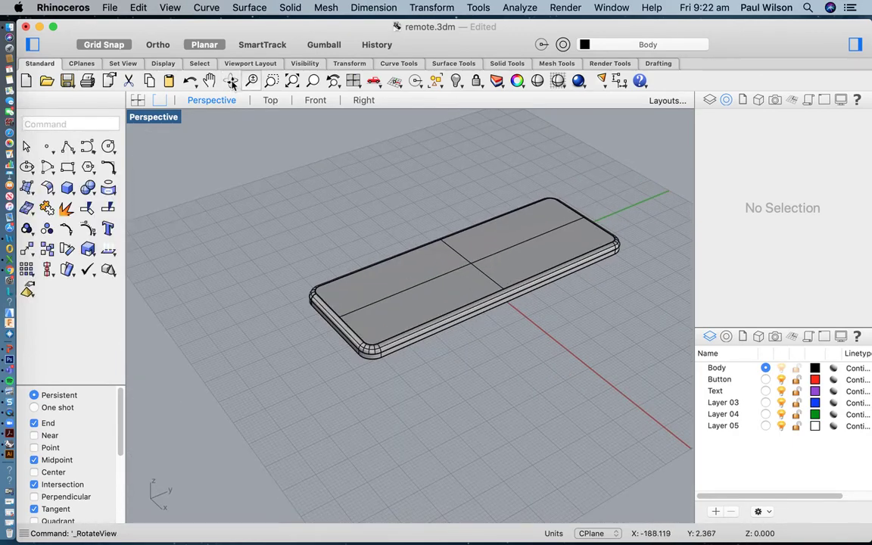
{"action": "left_click", "coordinate": [231, 82]}
{"action": "left_click_drag", "start_coordinate": [529, 306], "coordinate": [560, 311]}
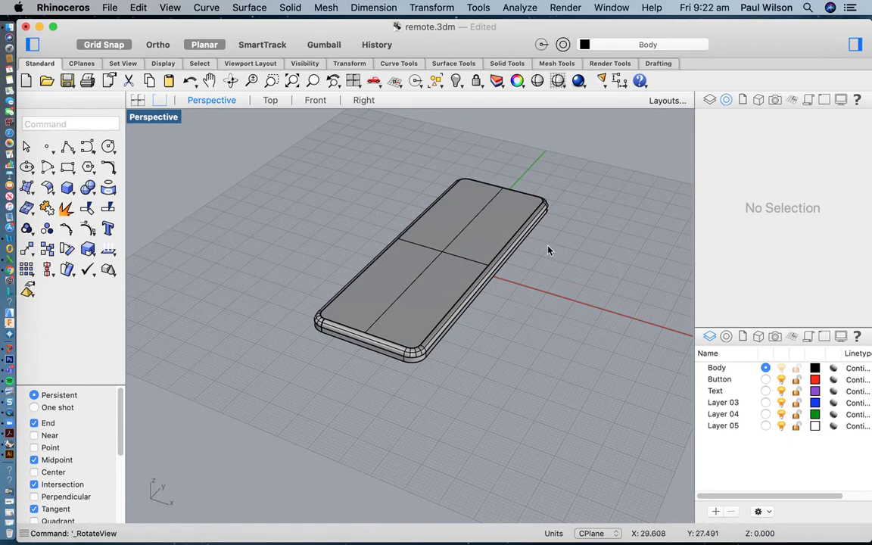
Shell the remote body with a wall thickness of 1, removing its flat underside face
{"action": "scroll", "coordinate": [550, 251], "scroll_direction": "up", "scroll_amount": 3}
{"action": "left_click", "coordinate": [211, 82]}
{"action": "left_click_drag", "start_coordinate": [403, 259], "coordinate": [381, 193]}
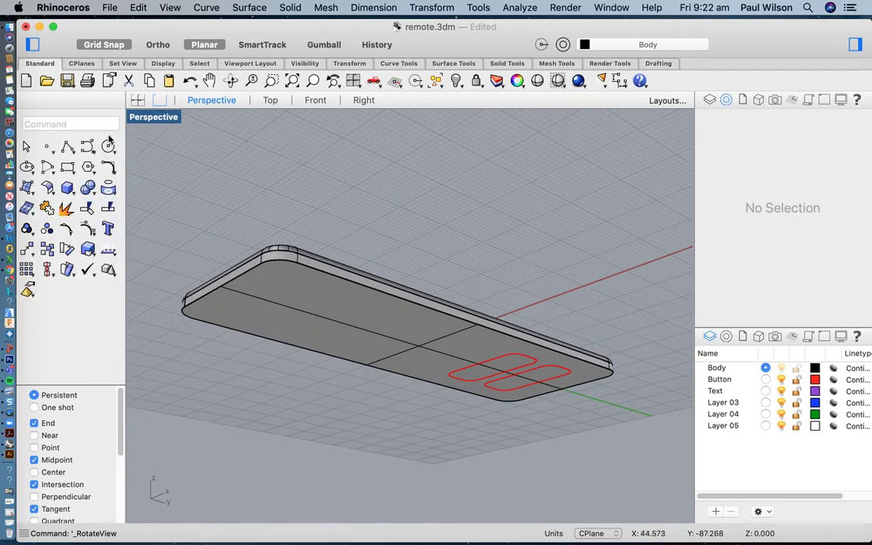
{"action": "left_click", "coordinate": [33, 124]}
{"action": "type", "text": "Shell"}
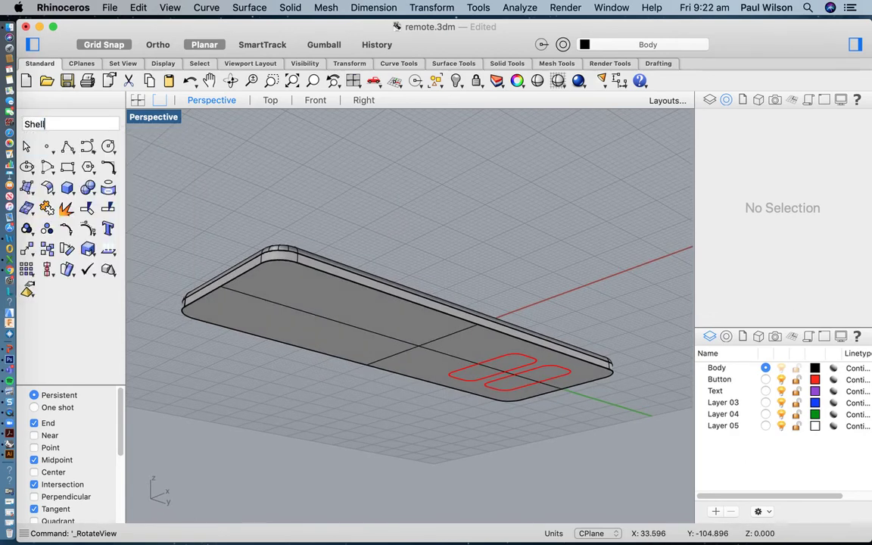
{"action": "key", "text": "Return"}
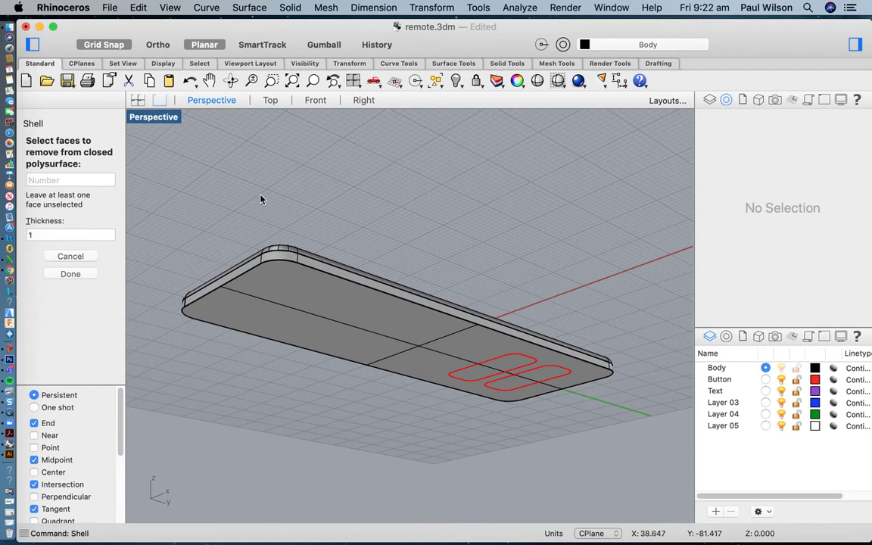
{"action": "left_click", "coordinate": [340, 324]}
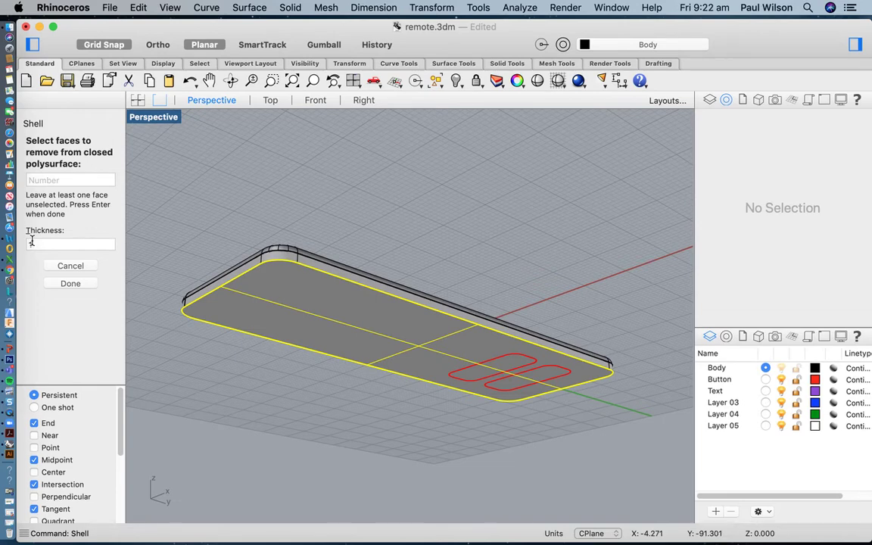
{"action": "left_click", "coordinate": [62, 244]}
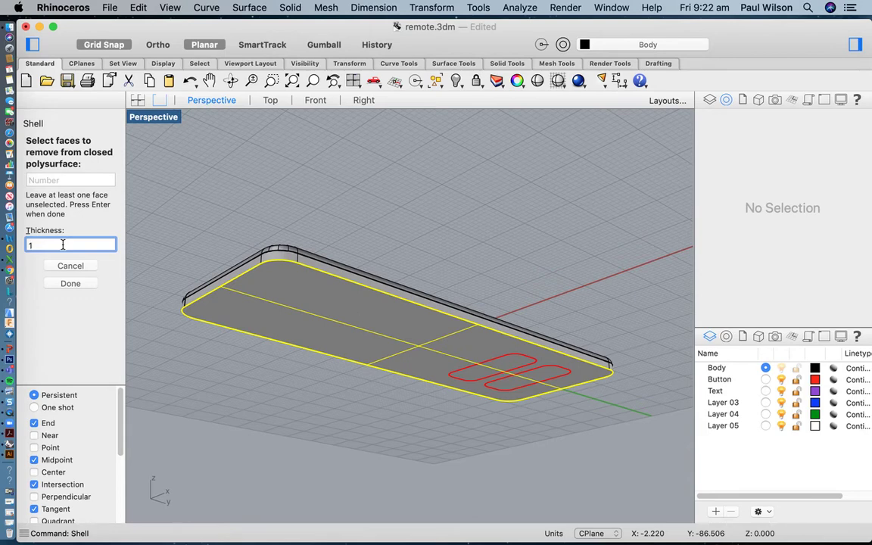
{"action": "left_click", "coordinate": [70, 285]}
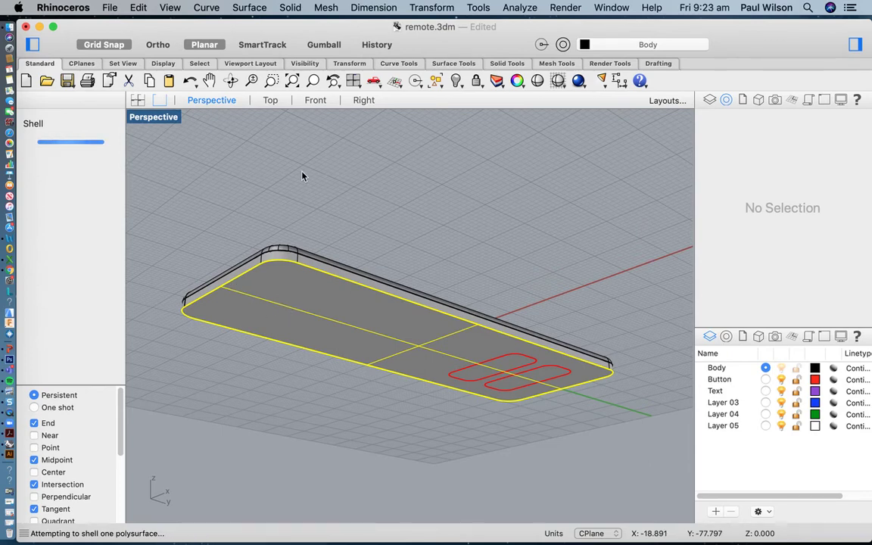
Create planar surfaces on the Button layer from the outer outlines of both buttons, and delete those two outline curves
{"action": "left_click", "coordinate": [230, 80]}
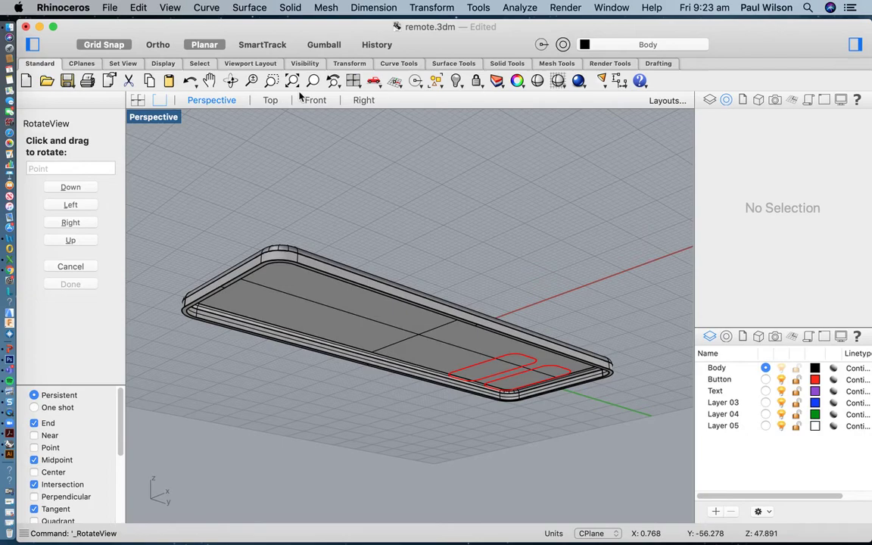
{"action": "left_click_drag", "start_coordinate": [318, 220], "coordinate": [339, 325]}
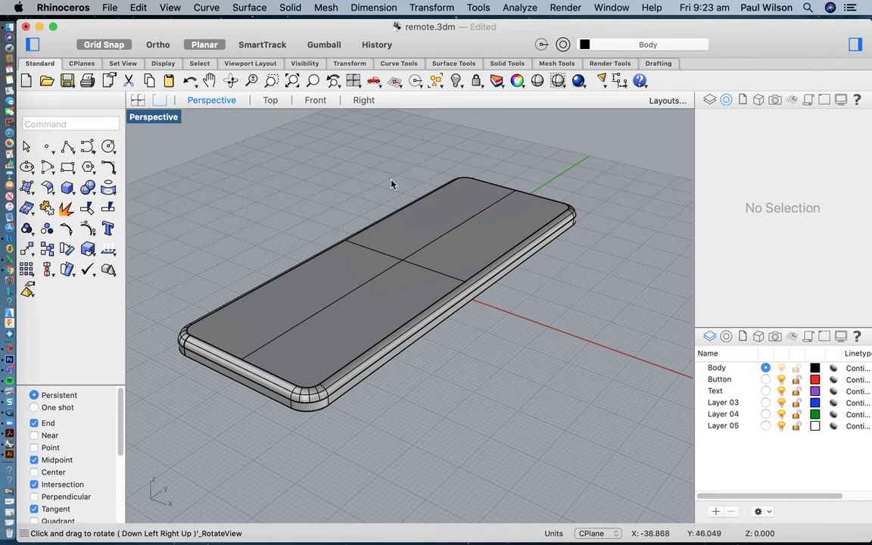
{"action": "left_click", "coordinate": [354, 81]}
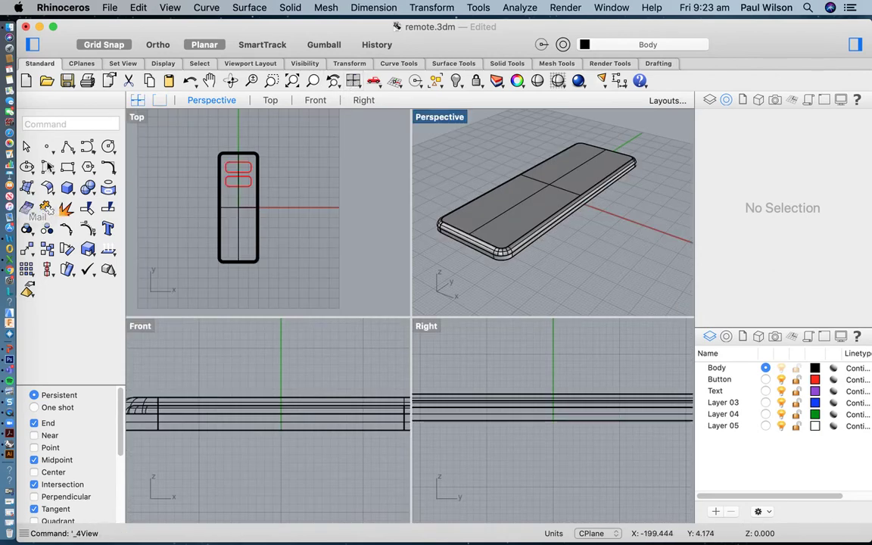
{"action": "double_click", "coordinate": [138, 119]}
{"action": "scroll", "coordinate": [335, 221], "scroll_direction": "up", "scroll_amount": 5}
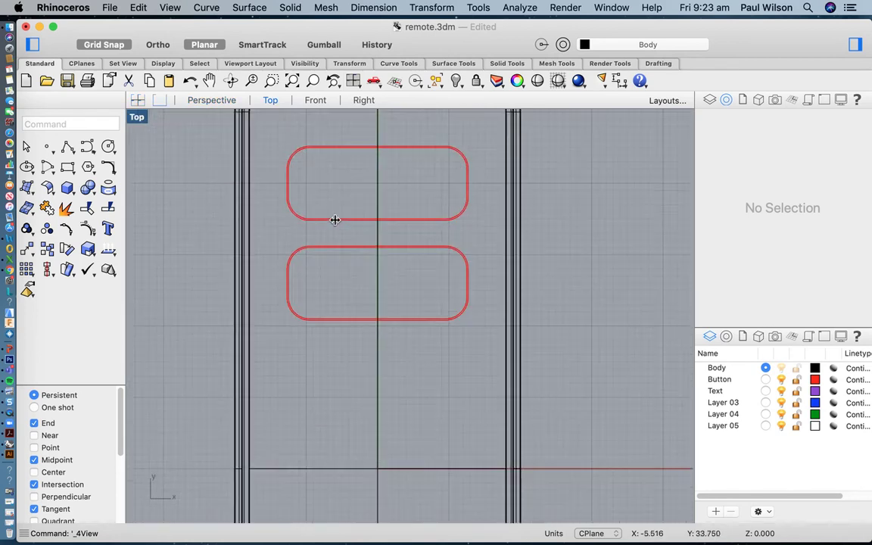
{"action": "scroll", "coordinate": [304, 163], "scroll_direction": "up", "scroll_amount": 5}
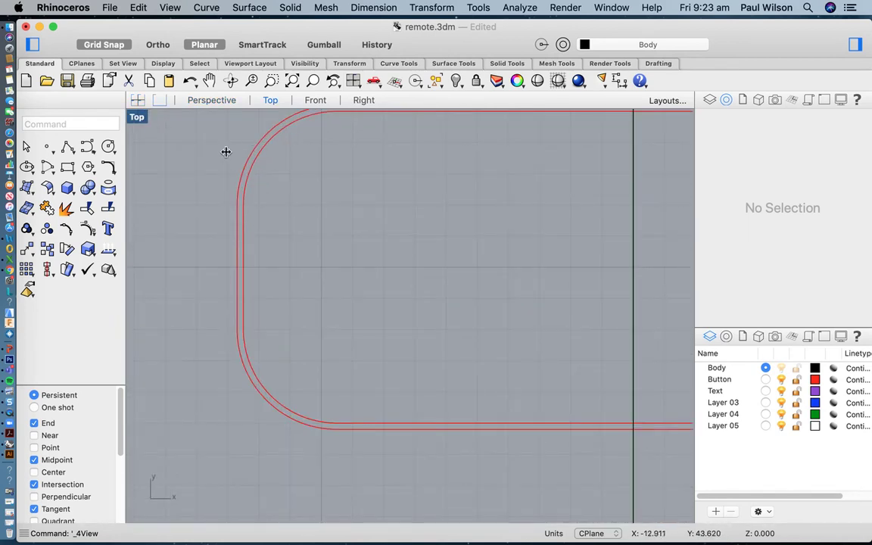
{"action": "left_click", "coordinate": [266, 140]}
{"action": "scroll", "coordinate": [356, 198], "scroll_direction": "down", "scroll_amount": 3}
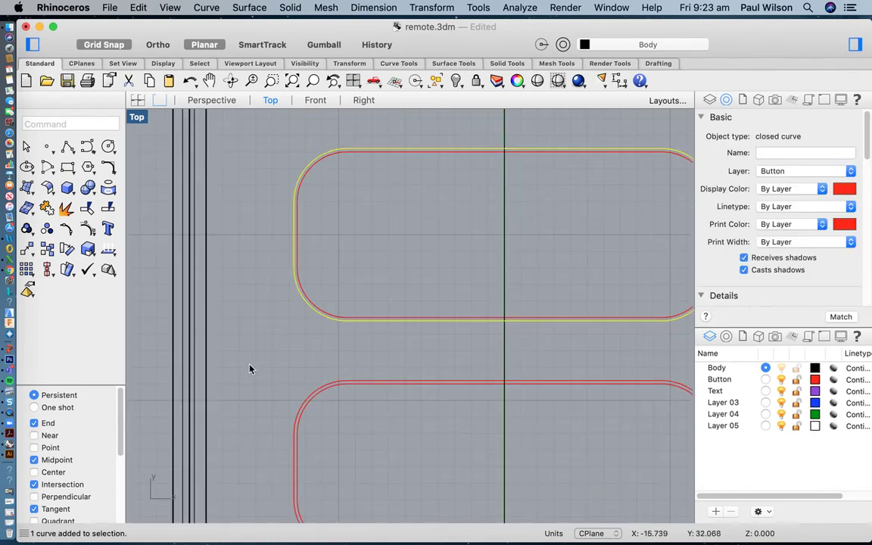
{"action": "left_click", "coordinate": [296, 413], "text": "shift"}
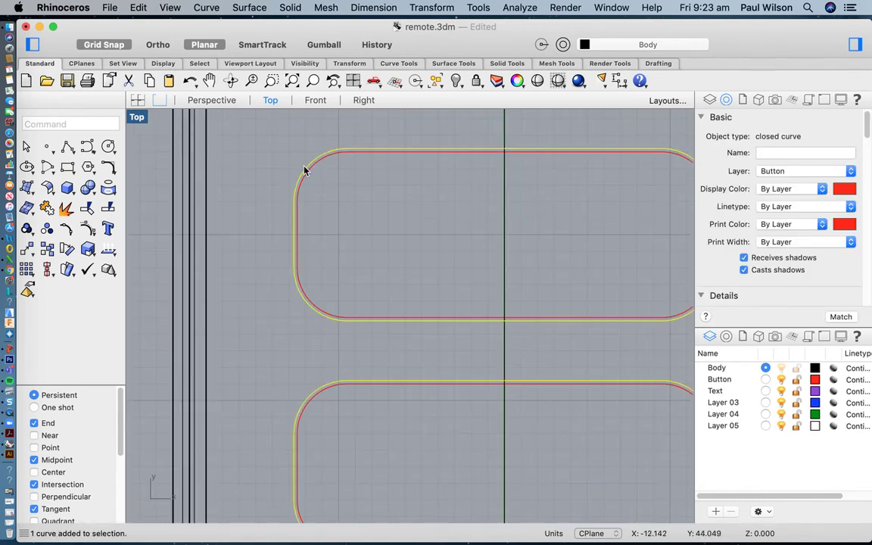
{"action": "scroll", "coordinate": [304, 171], "scroll_direction": "down", "scroll_amount": 2}
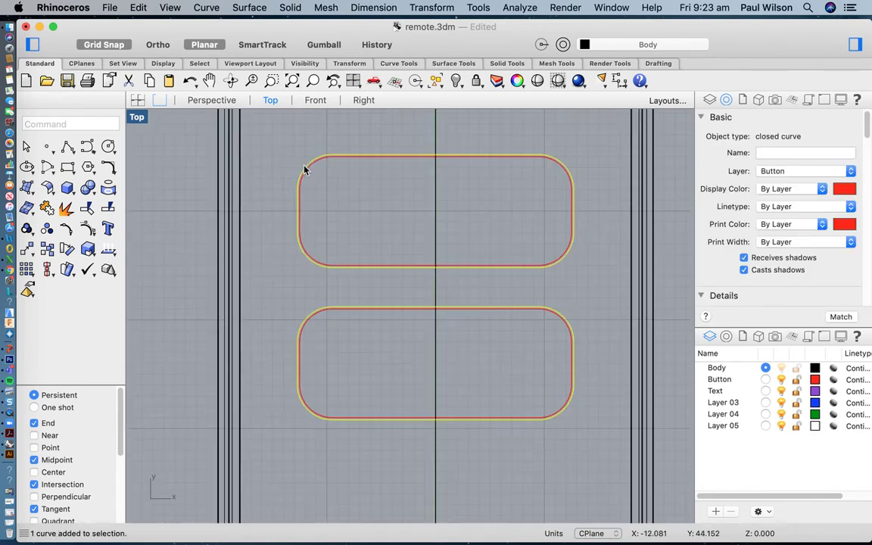
{"action": "left_click", "coordinate": [766, 379]}
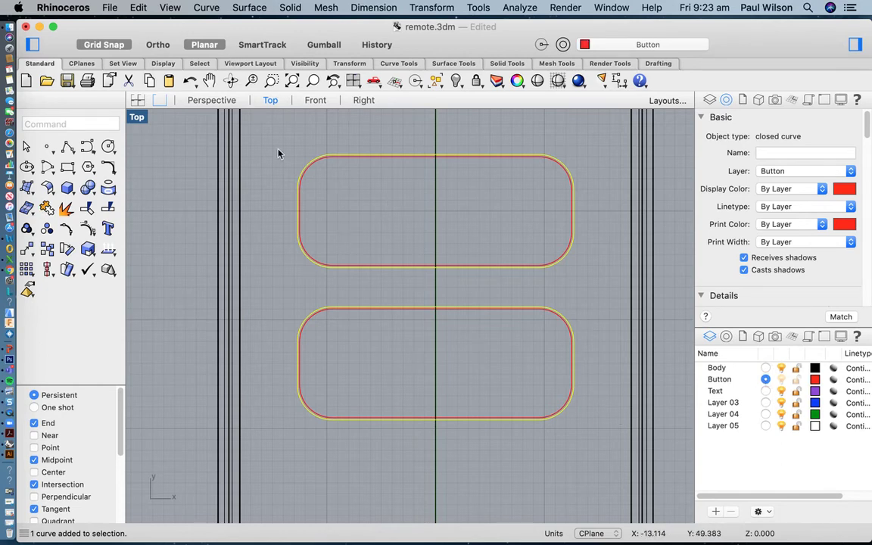
{"action": "left_click", "coordinate": [255, 8]}
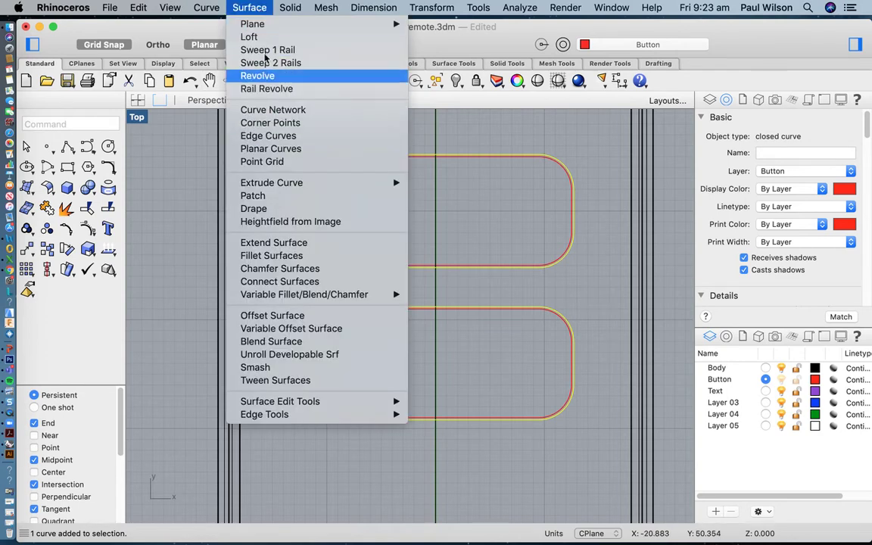
{"action": "left_click", "coordinate": [271, 150]}
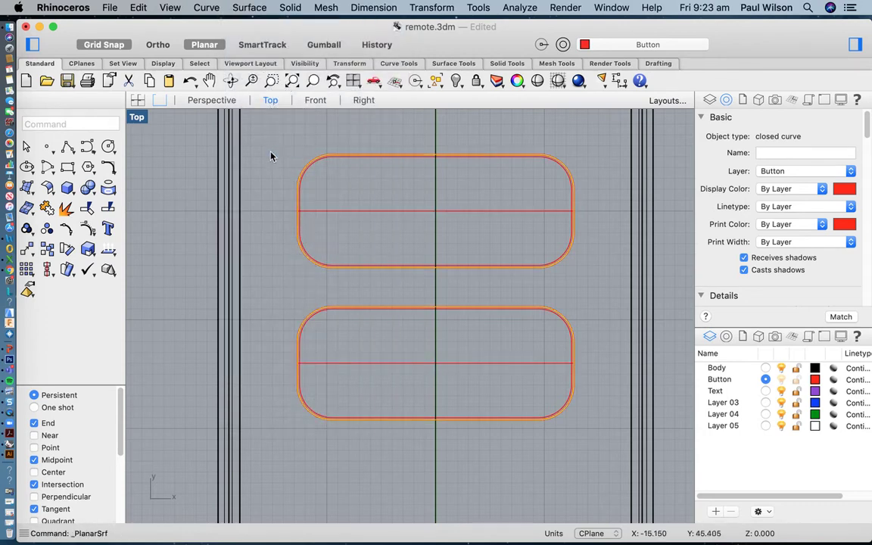
{"action": "key", "text": "Delete"}
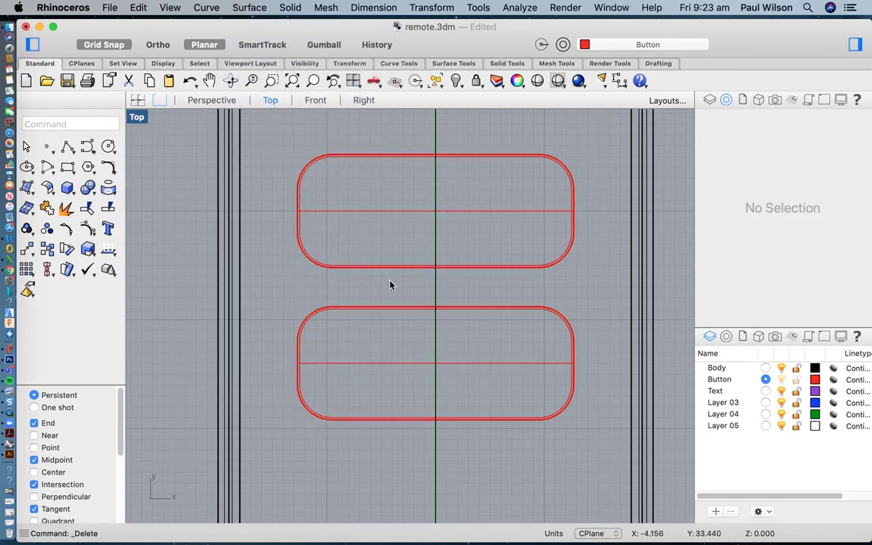
Extrude both outer button surfaces straight up through the body as solids, to a height of 12
{"action": "left_click", "coordinate": [368, 215]}
{"action": "left_click", "coordinate": [383, 365], "text": "shift"}
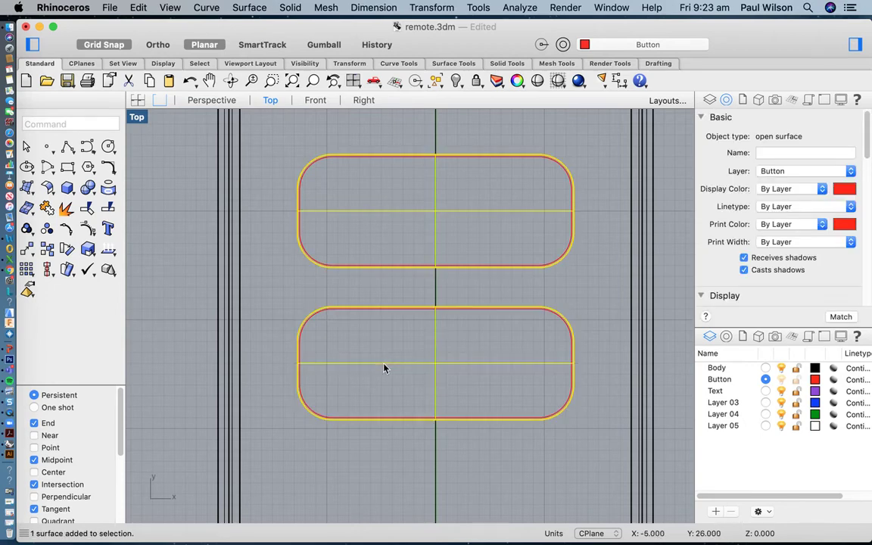
{"action": "left_click", "coordinate": [353, 80]}
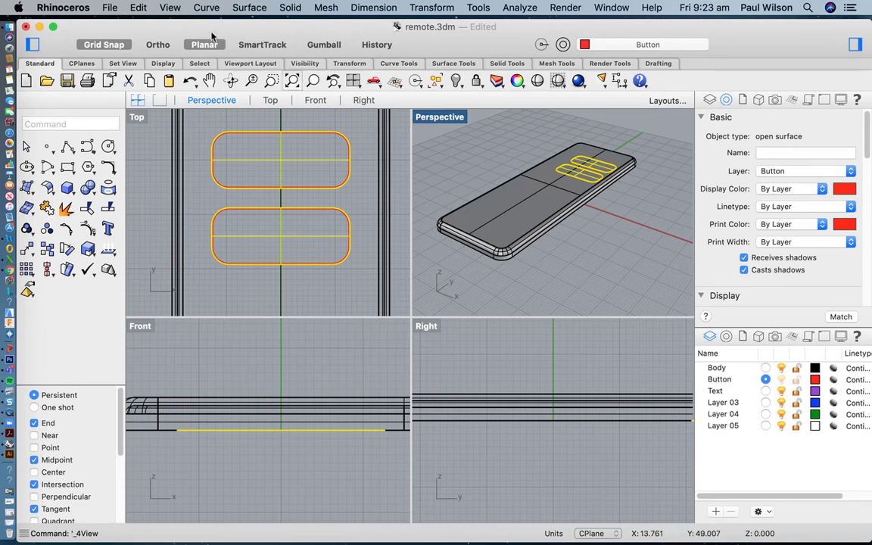
{"action": "left_click", "coordinate": [294, 8]}
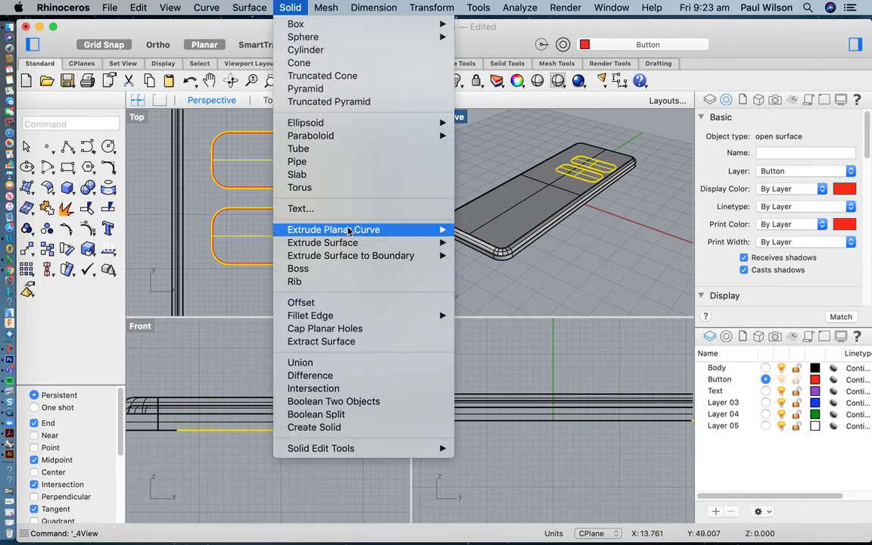
{"action": "mouse_move", "coordinate": [353, 242]}
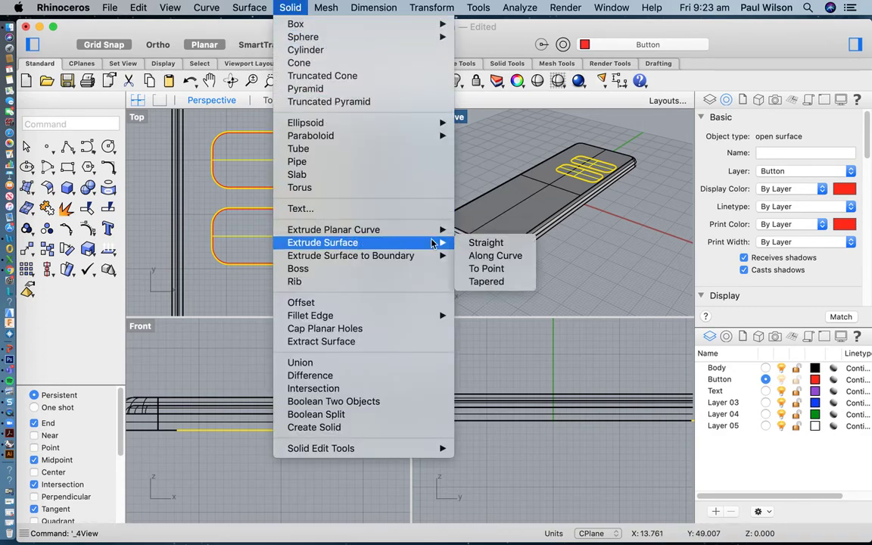
{"action": "left_click", "coordinate": [486, 243]}
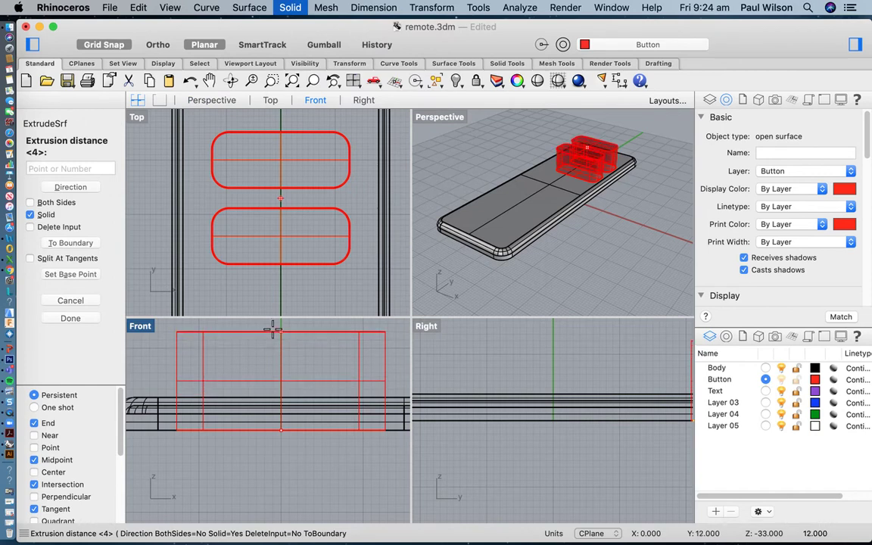
{"action": "left_click", "coordinate": [273, 331]}
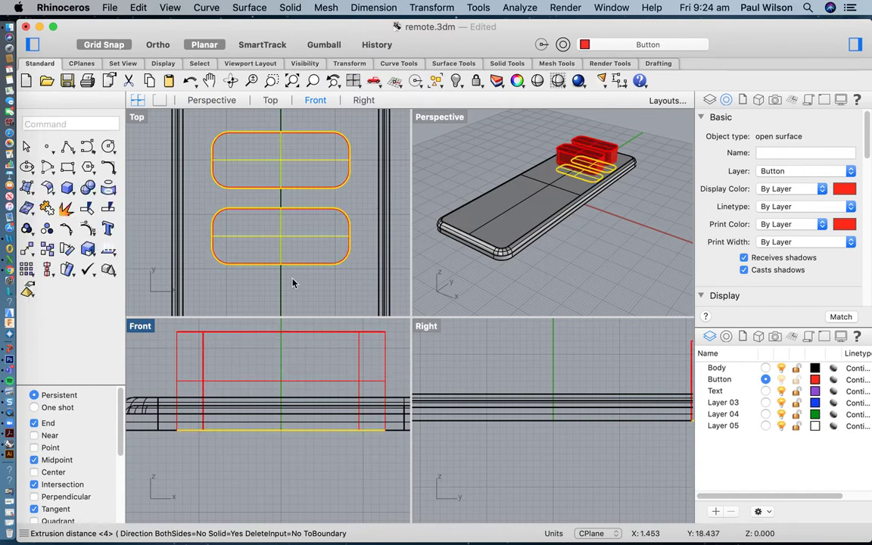
Delete the two flat outer button surfaces left at the base of the extruded solids
{"action": "double_click", "coordinate": [437, 118]}
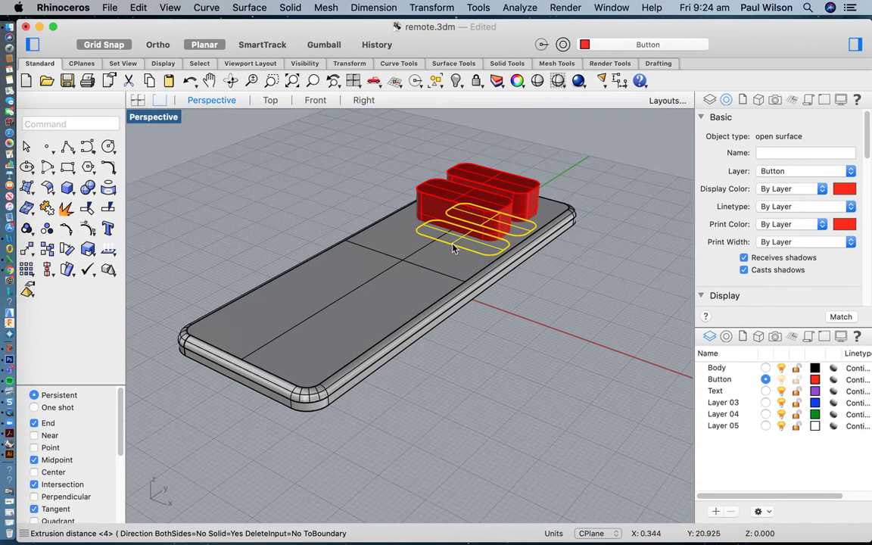
{"action": "key", "text": "Delete"}
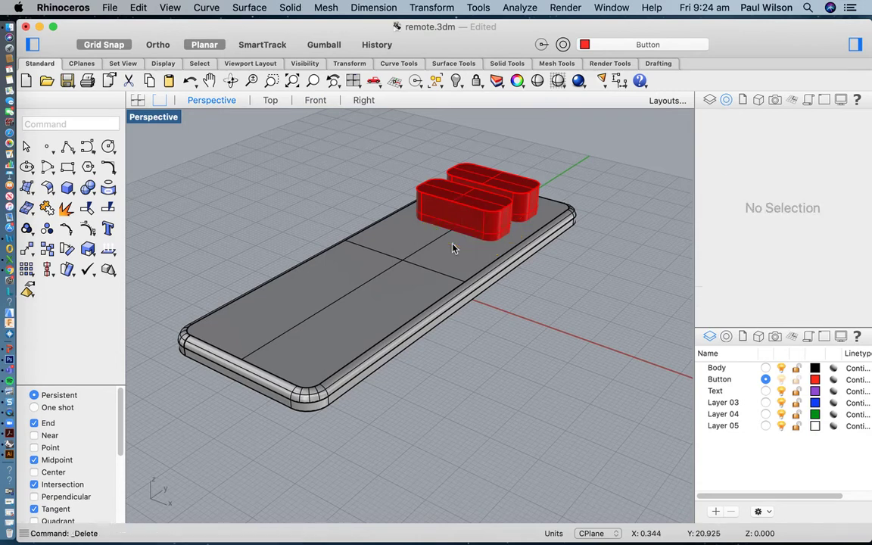
{"action": "left_click", "coordinate": [231, 81]}
{"action": "left_click_drag", "start_coordinate": [547, 326], "coordinate": [521, 307]}
{"action": "left_click", "coordinate": [209, 81]}
{"action": "left_click_drag", "start_coordinate": [324, 188], "coordinate": [330, 228]}
{"action": "key", "text": "Escape"}
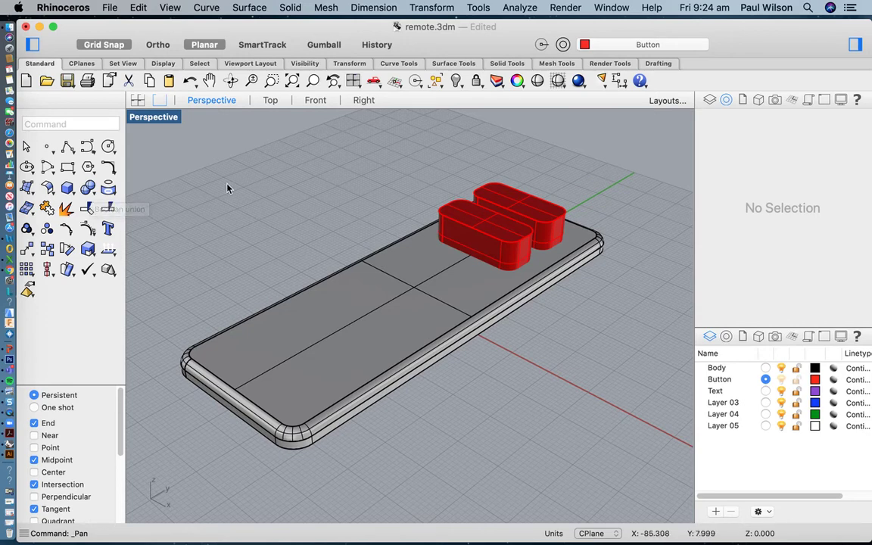
Subtract both extruded button solids from the remote body with a Boolean difference, deleting the input solids, to cut the button openings
{"action": "left_click", "coordinate": [89, 189]}
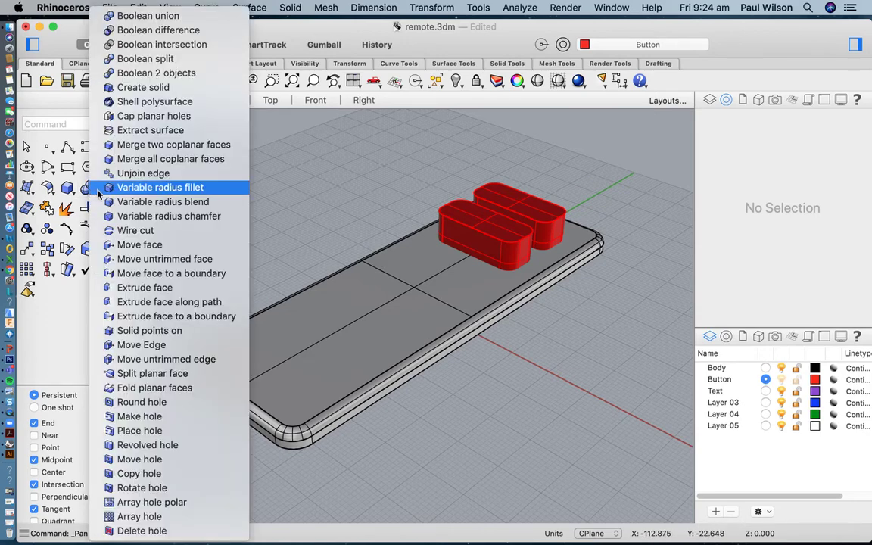
{"action": "left_click", "coordinate": [157, 30]}
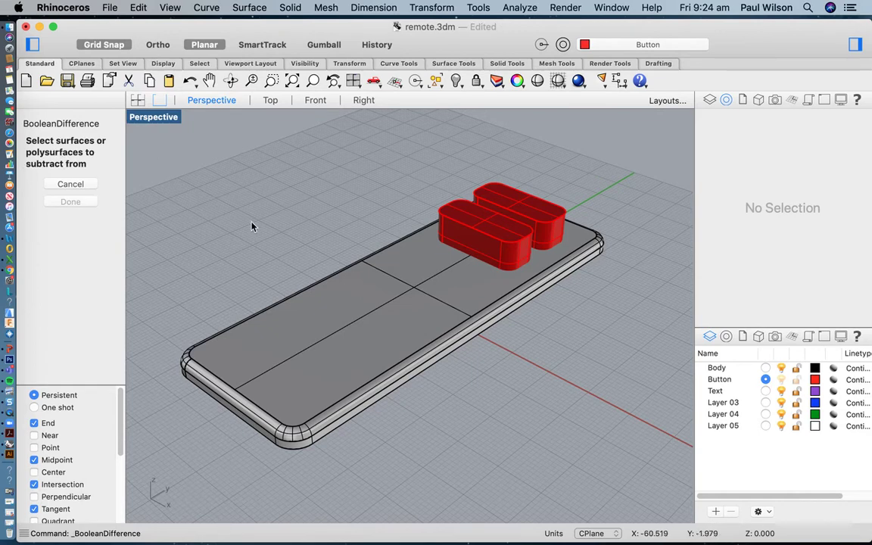
{"action": "left_click", "coordinate": [380, 316]}
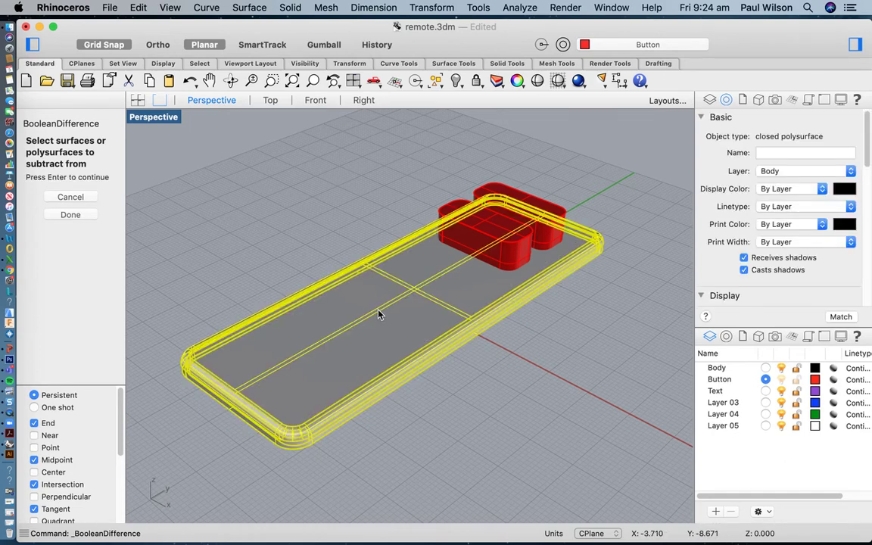
{"action": "key", "text": "Return"}
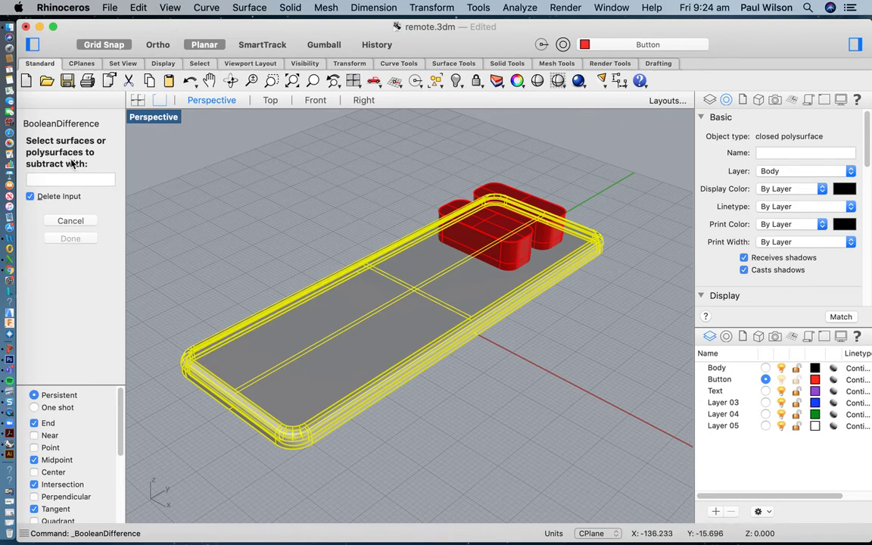
{"action": "left_click", "coordinate": [474, 239]}
{"action": "left_click", "coordinate": [502, 203]}
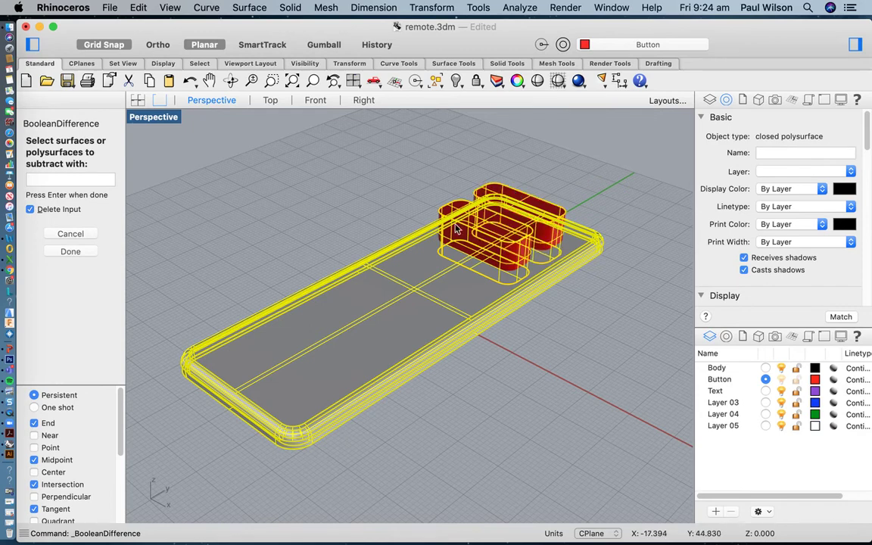
{"action": "key", "text": "Return"}
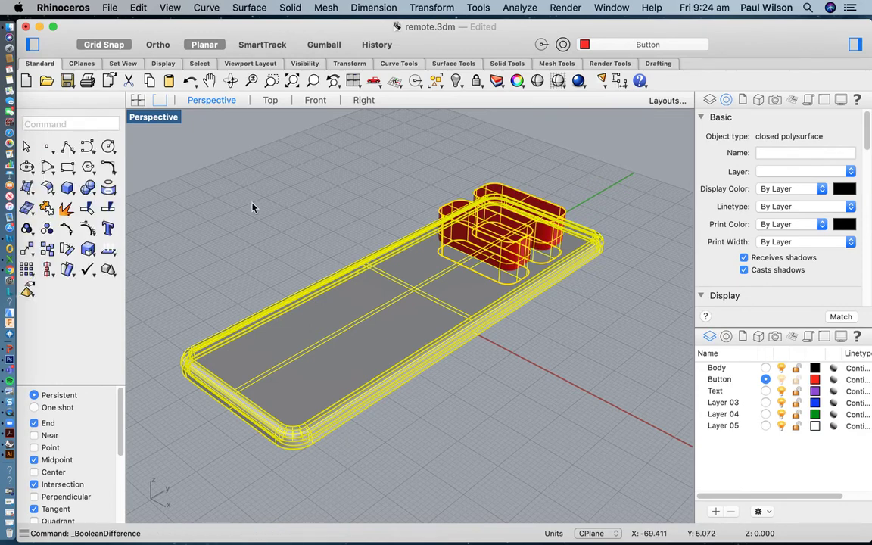
{"action": "left_click", "coordinate": [229, 80]}
{"action": "mouse_move", "coordinate": [425, 375]}
{"action": "left_mouse_down"}
{"action": "mouse_move", "coordinate": [436, 297]}
{"action": "mouse_move", "coordinate": [424, 311]}
{"action": "mouse_move", "coordinate": [447, 403]}
{"action": "mouse_move", "coordinate": [424, 371]}
{"action": "mouse_move", "coordinate": [426, 382]}
{"action": "left_mouse_up"}
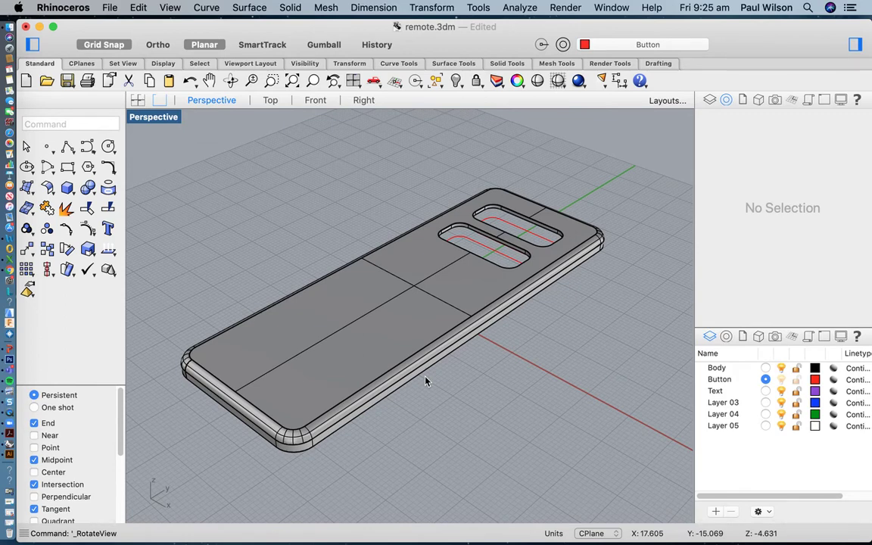
Create planar surfaces on the Button layer from the inner outlines of both buttons, and delete those two outline curves
{"action": "left_click", "coordinate": [352, 81]}
{"action": "double_click", "coordinate": [136, 119]}
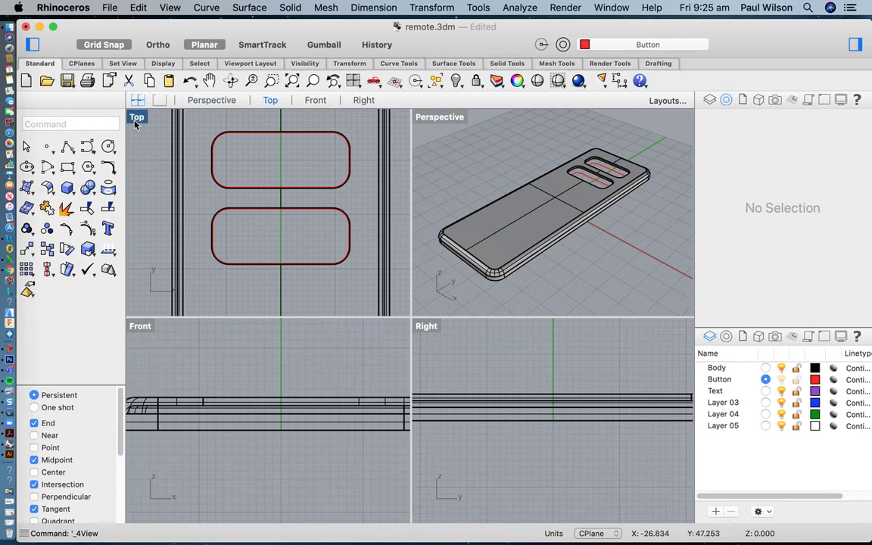
{"action": "left_click", "coordinate": [326, 164]}
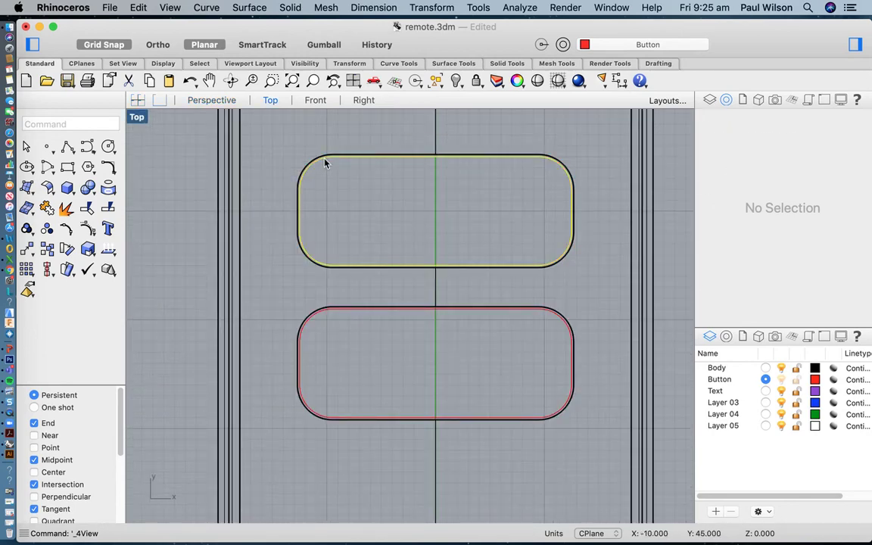
{"action": "left_click", "coordinate": [324, 319], "text": "shift"}
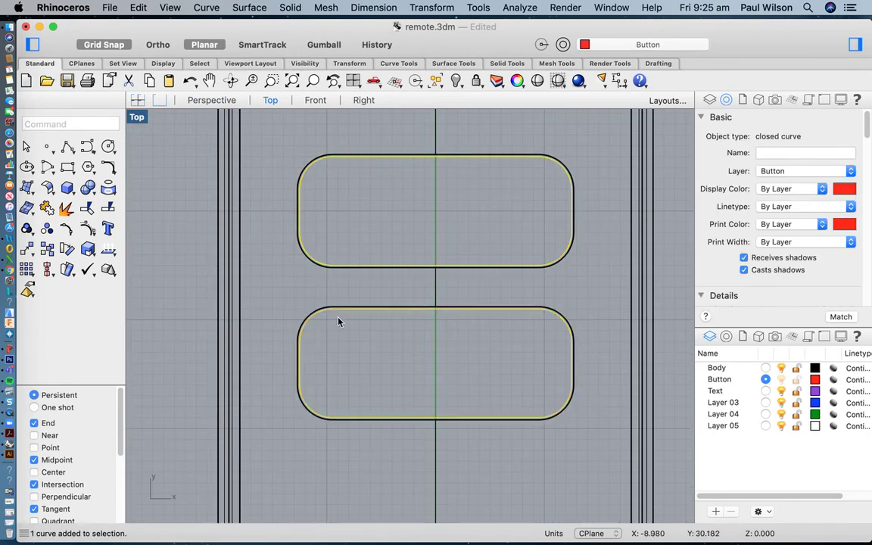
{"action": "left_click", "coordinate": [249, 10]}
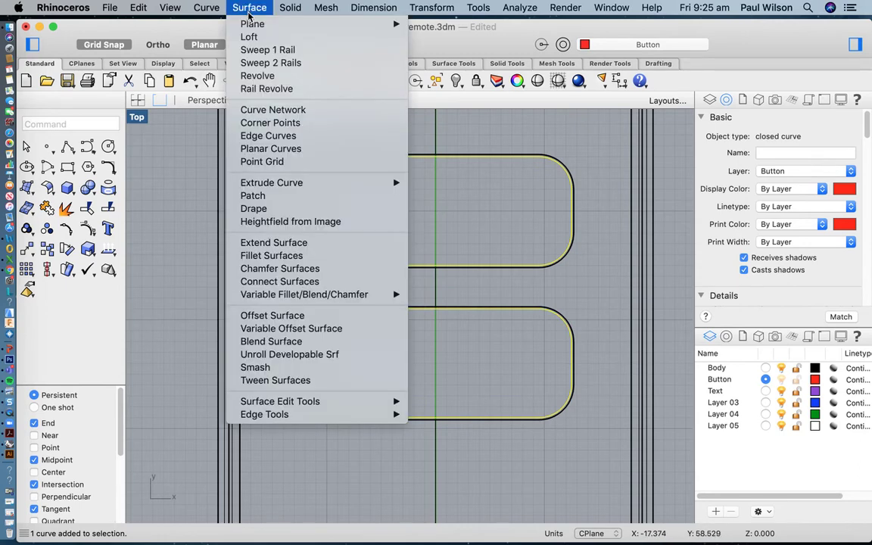
{"action": "left_click", "coordinate": [268, 150]}
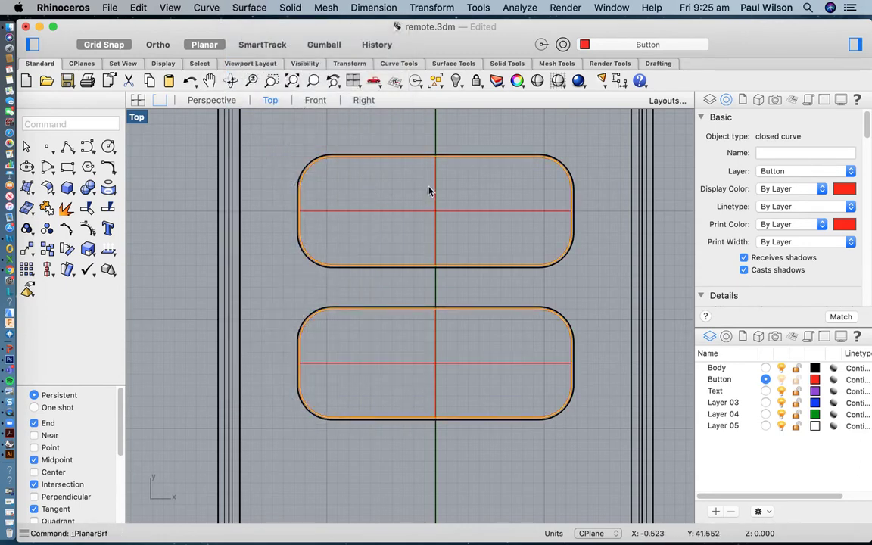
{"action": "key", "text": "Delete"}
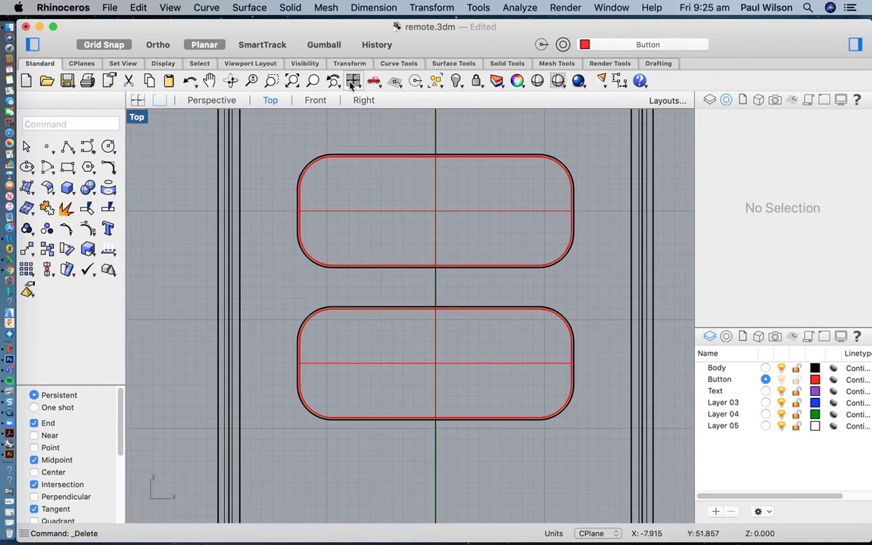
Move both inner button surfaces straight up by 3, level with the underside of the body's top wall
{"action": "left_click", "coordinate": [137, 100]}
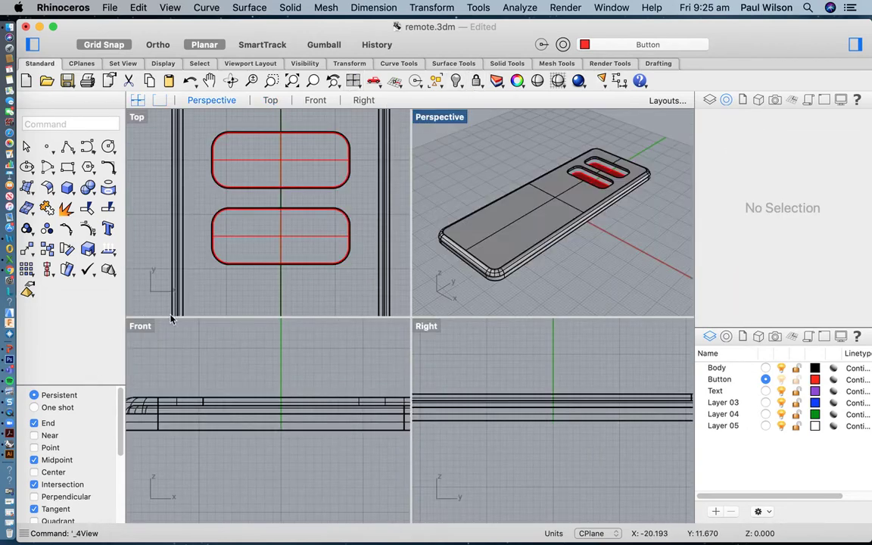
{"action": "left_click", "coordinate": [262, 210]}
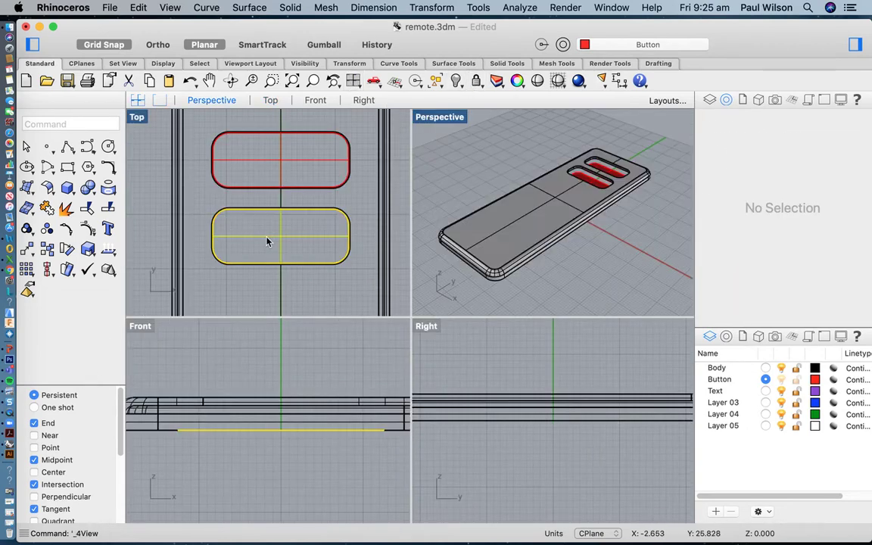
{"action": "left_click", "coordinate": [265, 167], "text": "shift"}
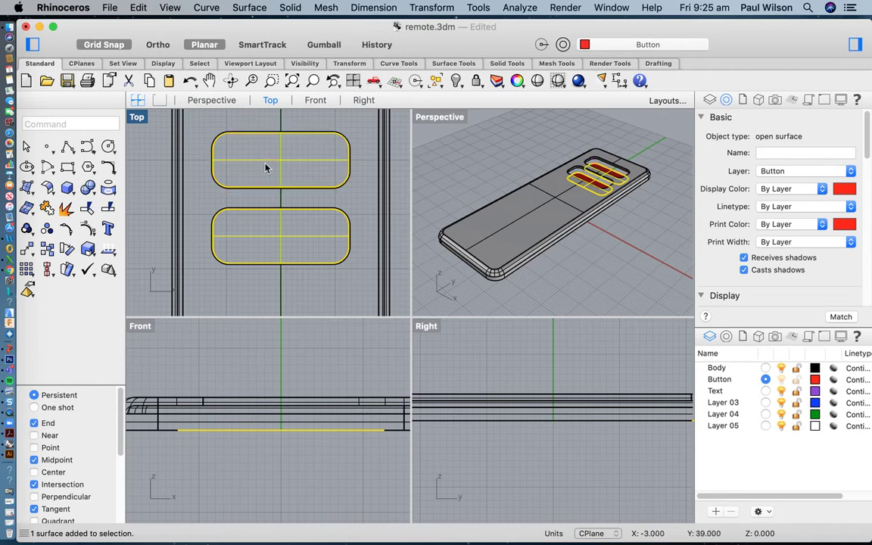
{"action": "double_click", "coordinate": [139, 332]}
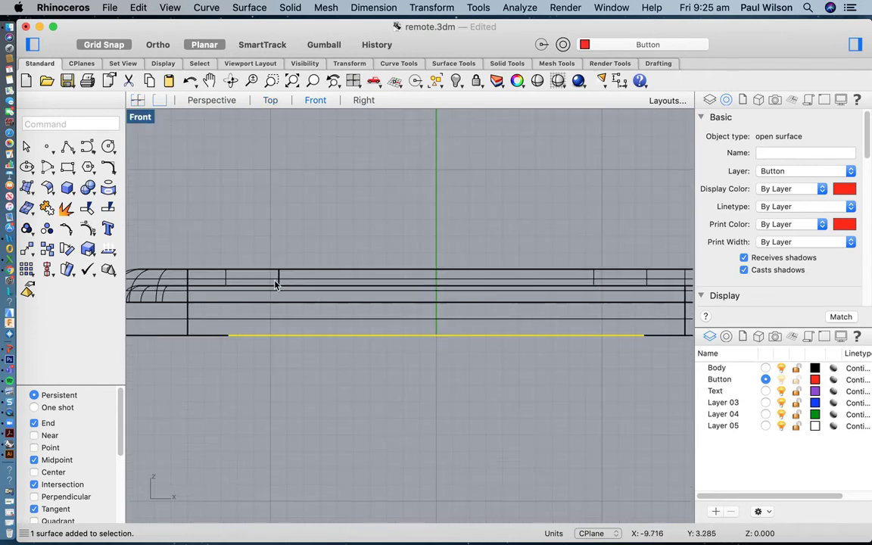
{"action": "scroll", "coordinate": [416, 328], "scroll_direction": "down", "scroll_amount": 2}
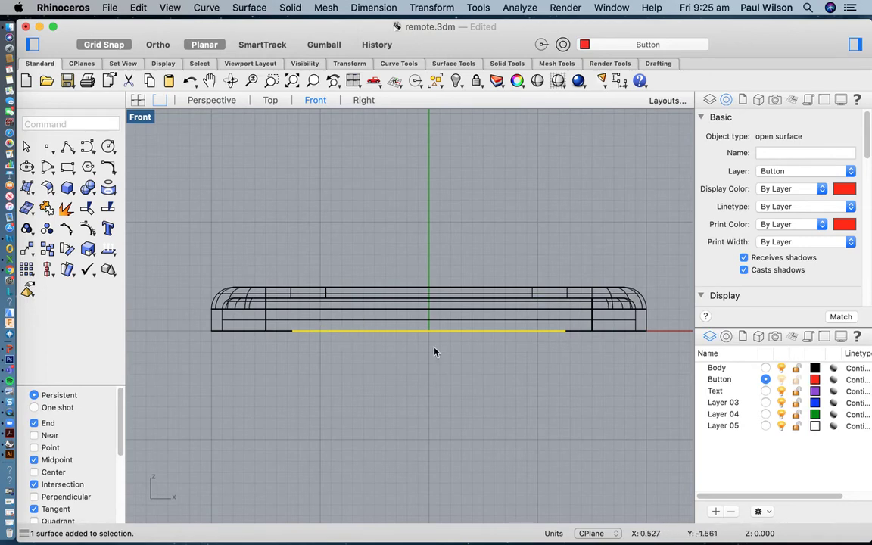
{"action": "left_click_drag", "start_coordinate": [438, 335], "coordinate": [429, 306]}
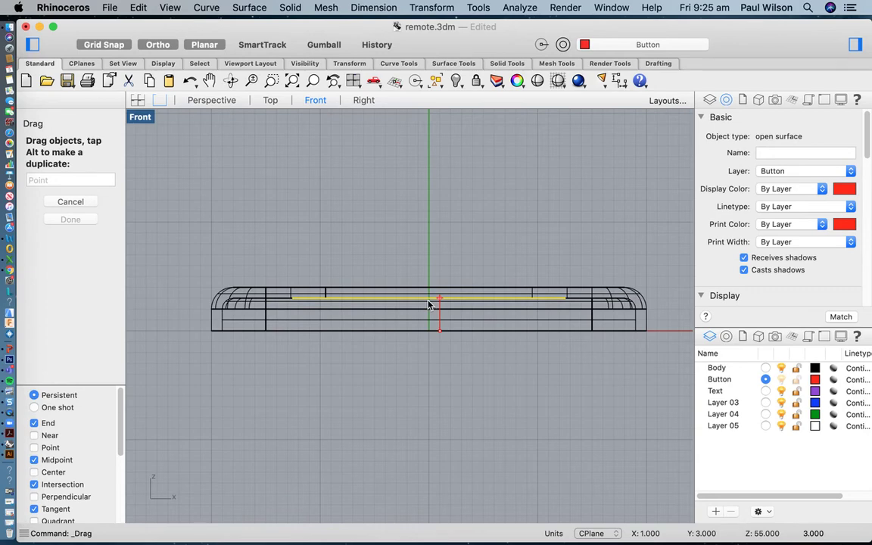
{"action": "left_click_drag", "start_coordinate": [429, 305], "coordinate": [429, 303], "text": "shift"}
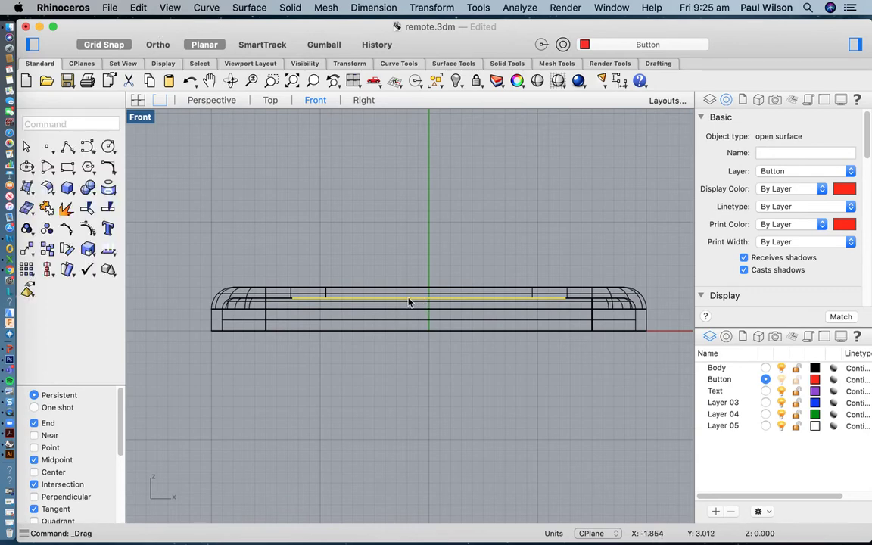
{"action": "scroll", "coordinate": [292, 301], "scroll_direction": "up", "scroll_amount": 5}
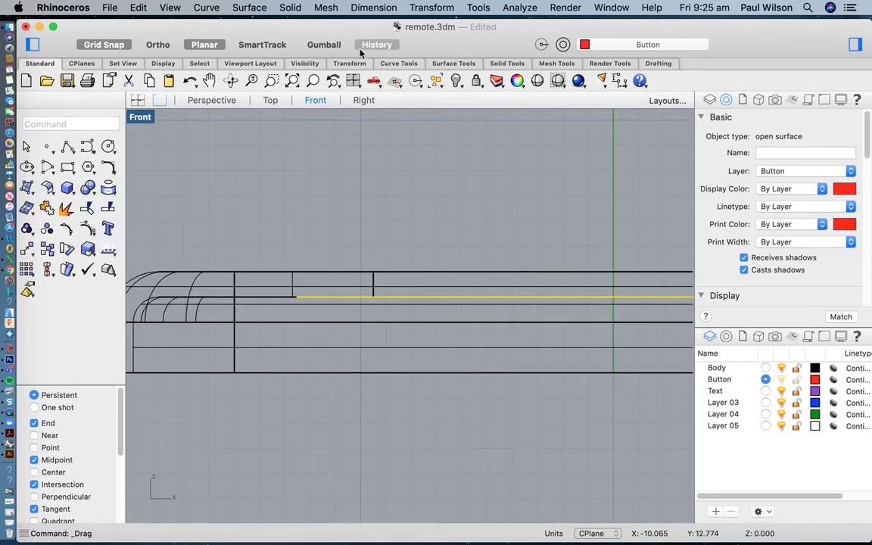
Extrude both inner button surfaces straight up as solids by 2, and delete the two source surfaces
{"action": "left_click", "coordinate": [354, 81]}
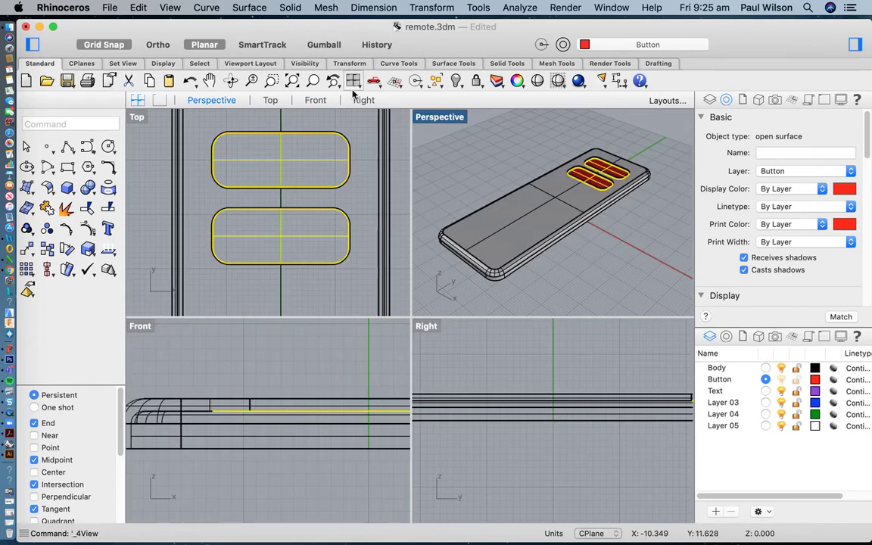
{"action": "left_click", "coordinate": [290, 7]}
{"action": "mouse_move", "coordinate": [345, 246]}
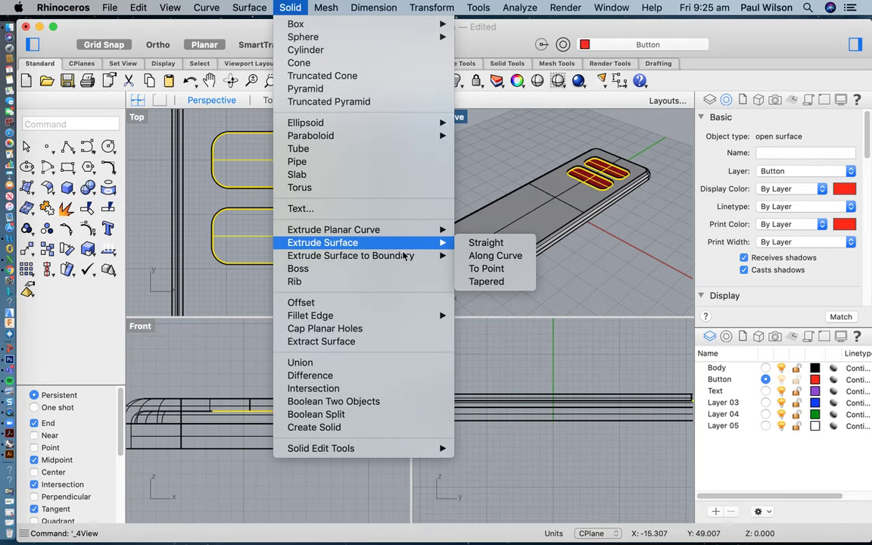
{"action": "left_click", "coordinate": [266, 394]}
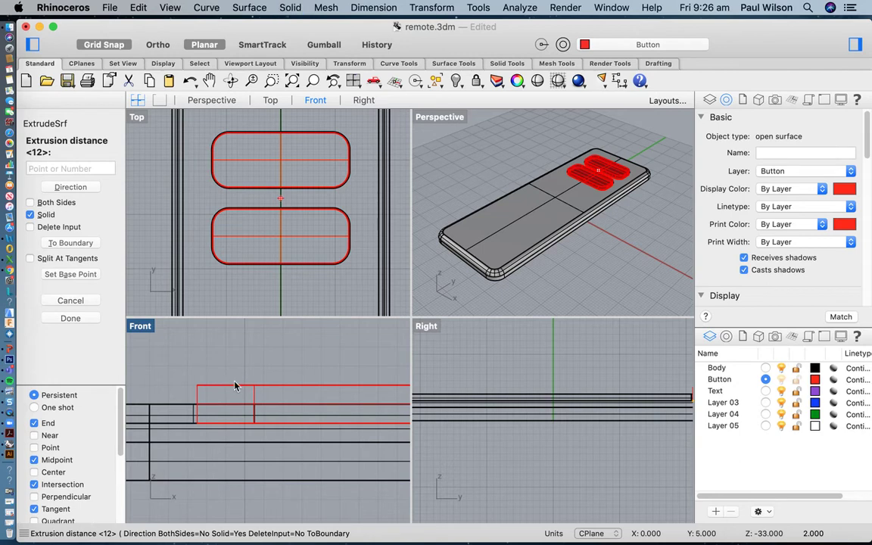
{"action": "left_click", "coordinate": [234, 381]}
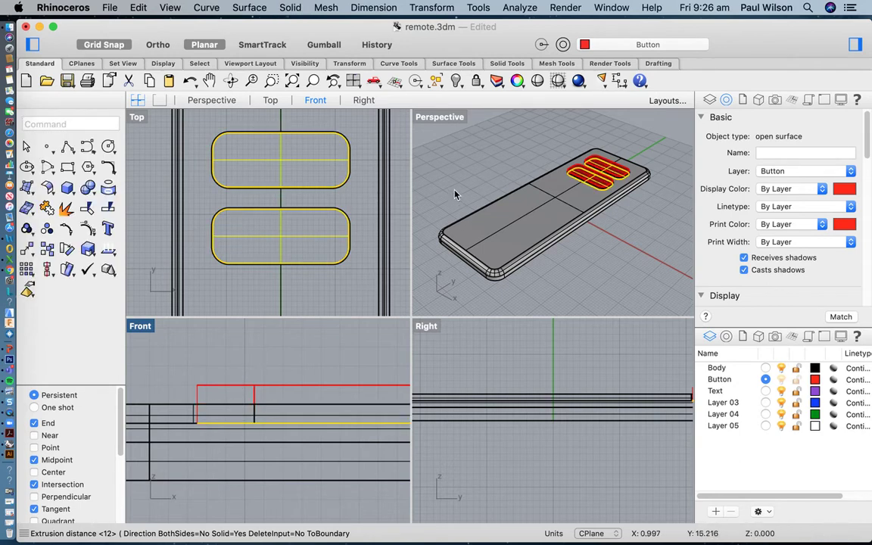
{"action": "double_click", "coordinate": [443, 117]}
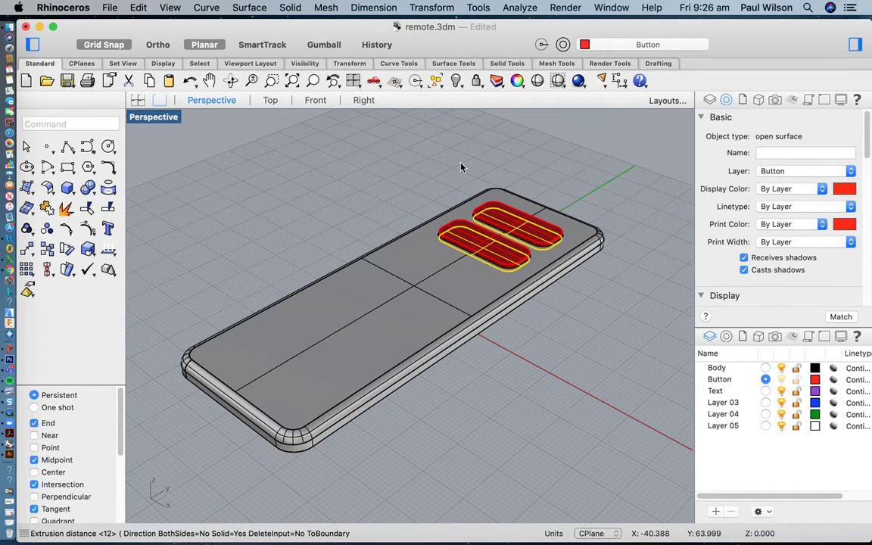
{"action": "key", "text": "Delete"}
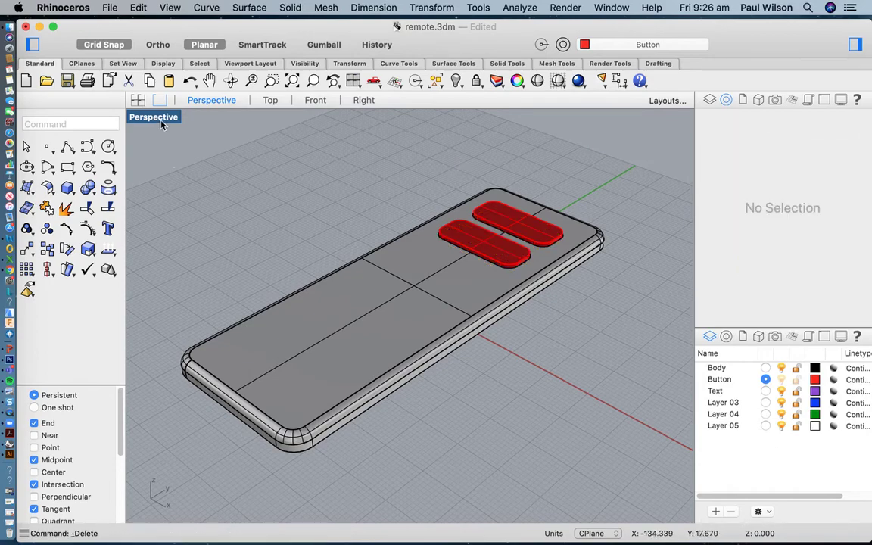
Fillet the top outer edges of both raised buttons with a 0.5 radius using FilletEdge
{"action": "scroll", "coordinate": [493, 173], "scroll_direction": "up", "scroll_amount": 10}
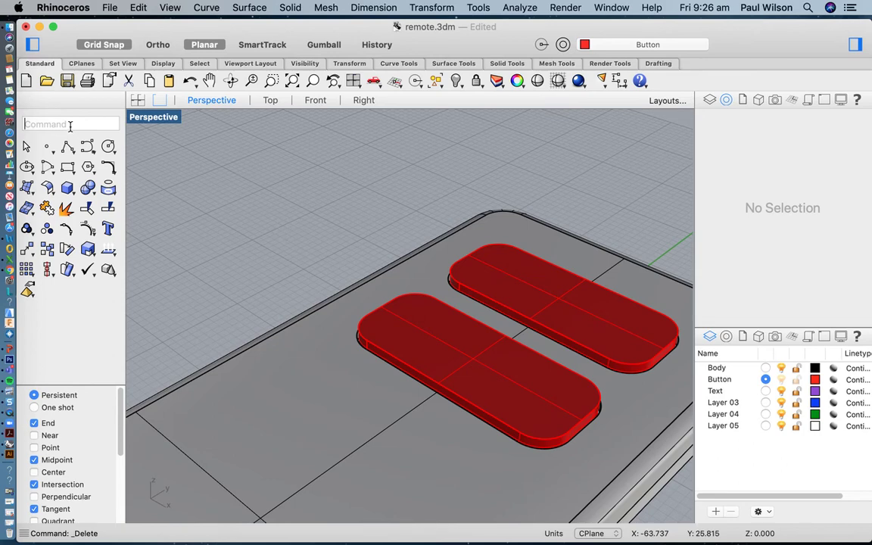
{"action": "type", "text": "Fillet"}
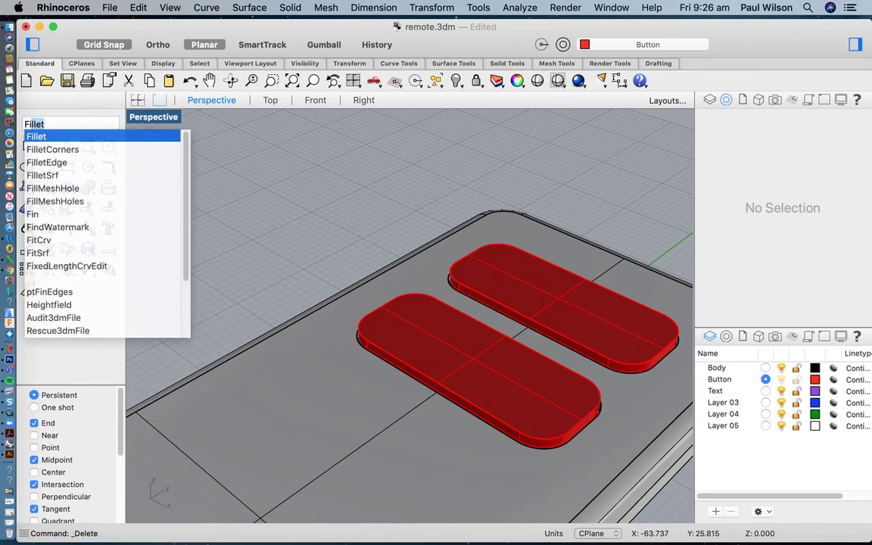
{"action": "key", "text": "Down"}
{"action": "key", "text": "Down"}
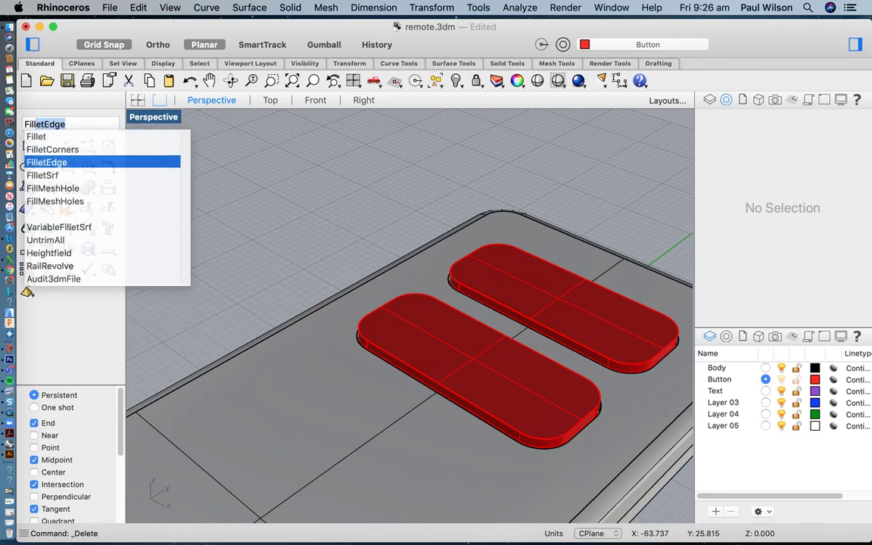
{"action": "key", "text": "Return"}
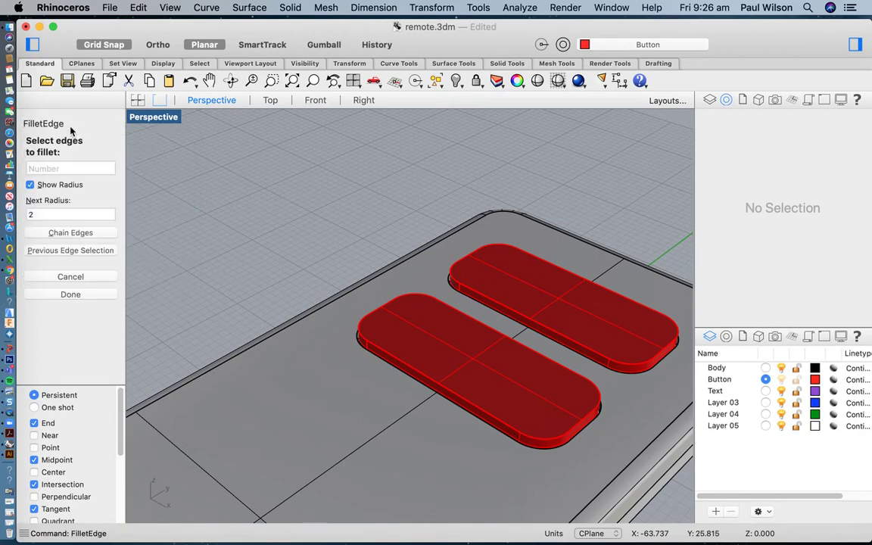
{"action": "left_click", "coordinate": [24, 216]}
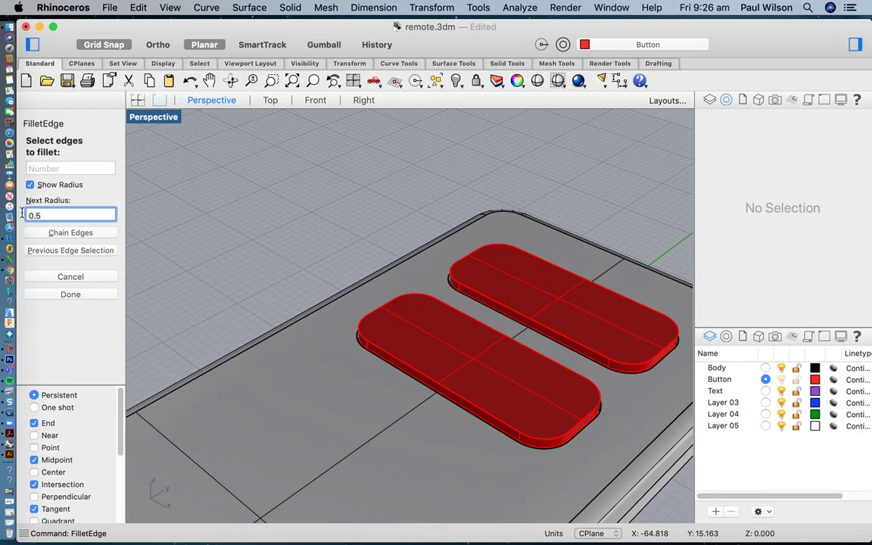
{"action": "key", "text": "Return"}
{"action": "left_click", "coordinate": [371, 345]}
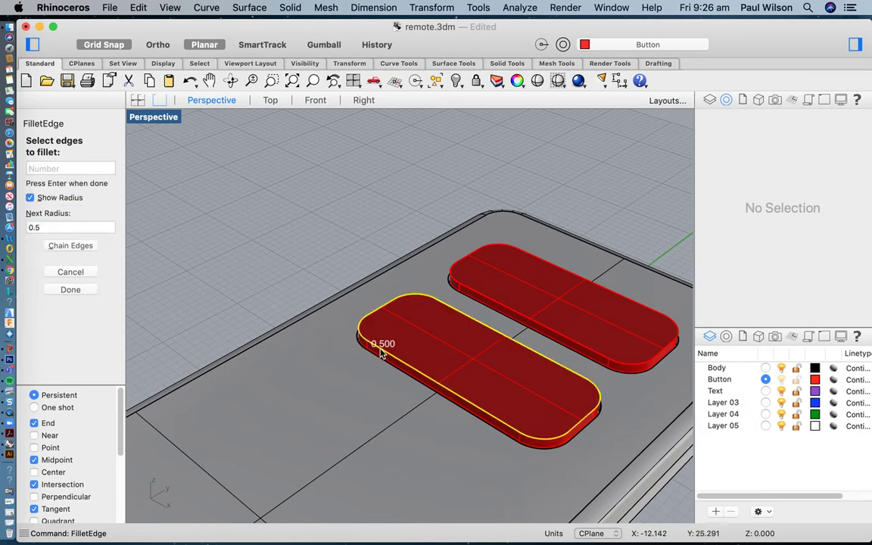
{"action": "left_click", "coordinate": [485, 300]}
{"action": "key", "text": "Return"}
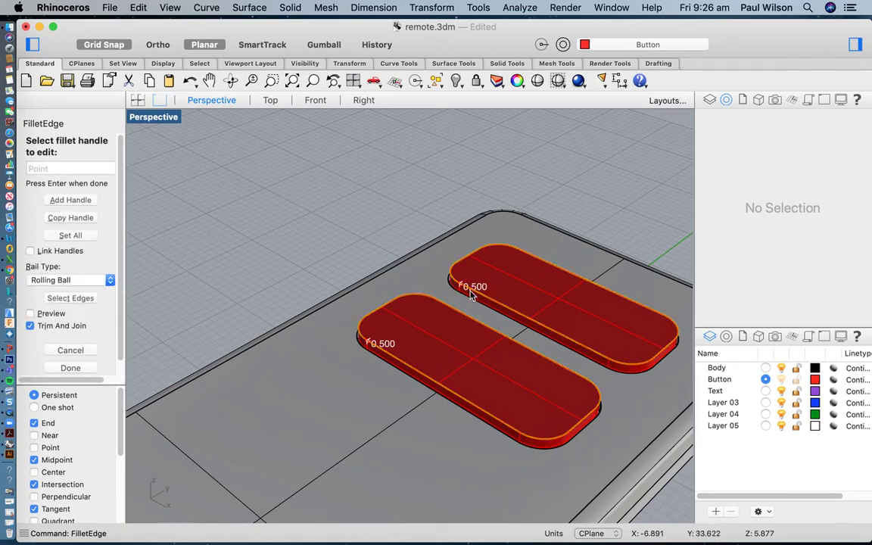
{"action": "key", "text": "Return"}
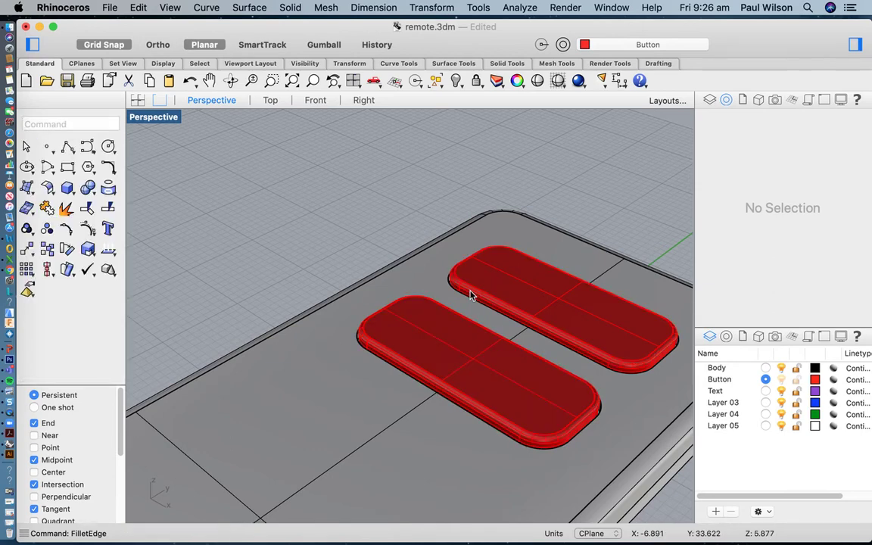
Examine the filleted button edges and the clearance gap between the buttons and the body openings
{"action": "scroll", "coordinate": [452, 386], "scroll_direction": "up", "scroll_amount": 5}
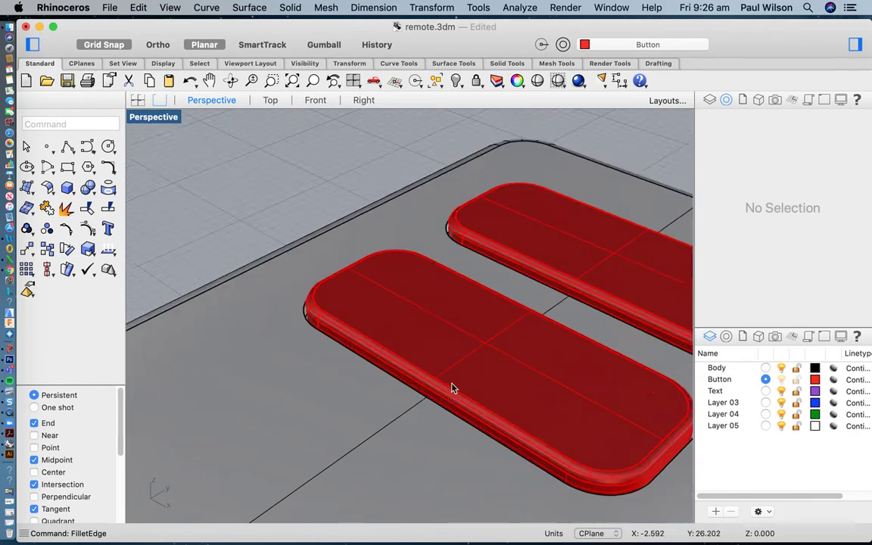
{"action": "scroll", "coordinate": [450, 388], "scroll_direction": "down", "scroll_amount": 5}
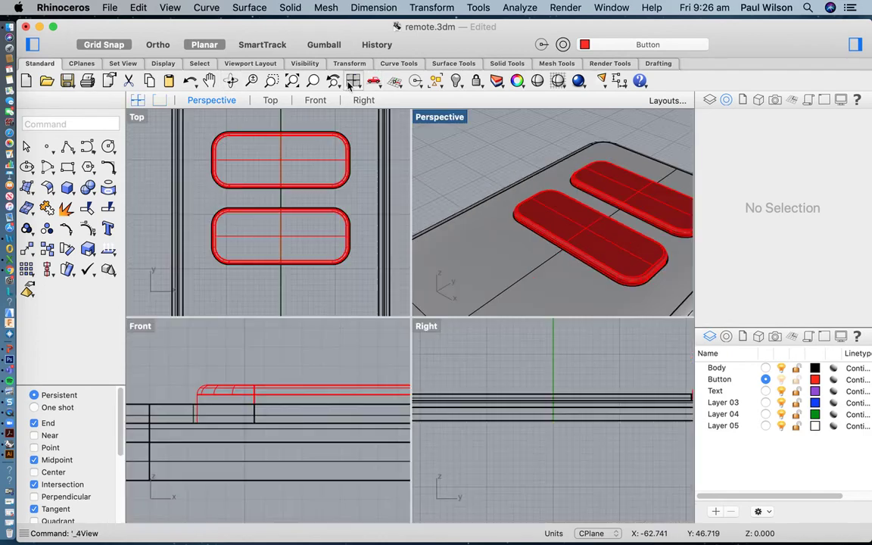
{"action": "left_click", "coordinate": [313, 78]}
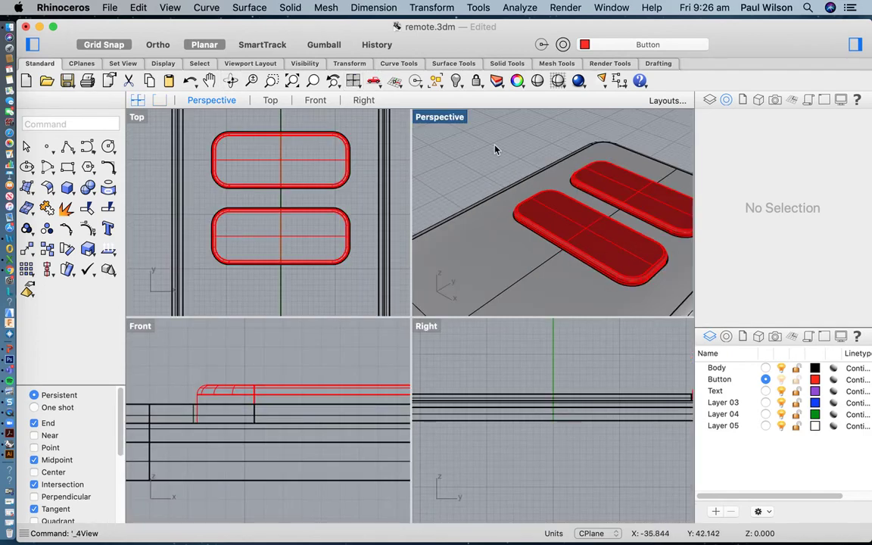
{"action": "double_click", "coordinate": [439, 116]}
{"action": "scroll", "coordinate": [464, 243], "scroll_direction": "down", "scroll_amount": 1}
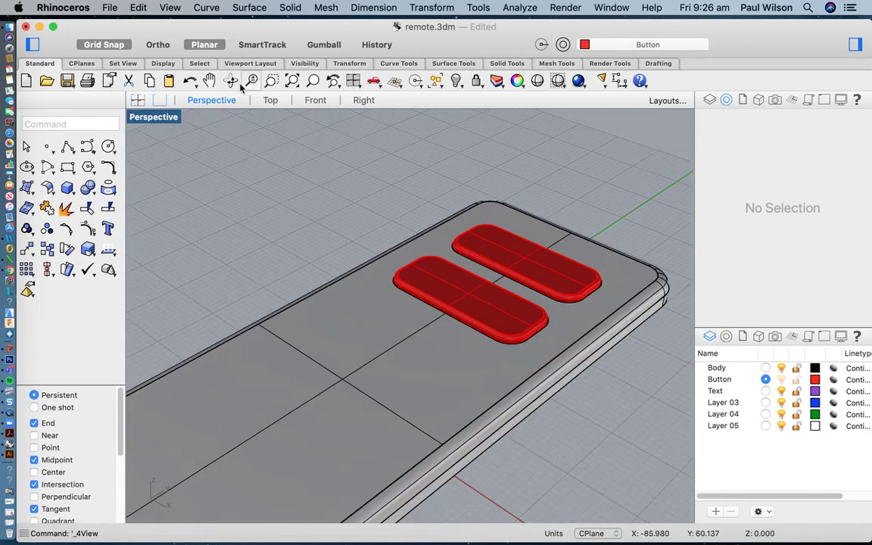
{"action": "left_click", "coordinate": [209, 80]}
{"action": "left_click_drag", "start_coordinate": [326, 249], "coordinate": [394, 294]}
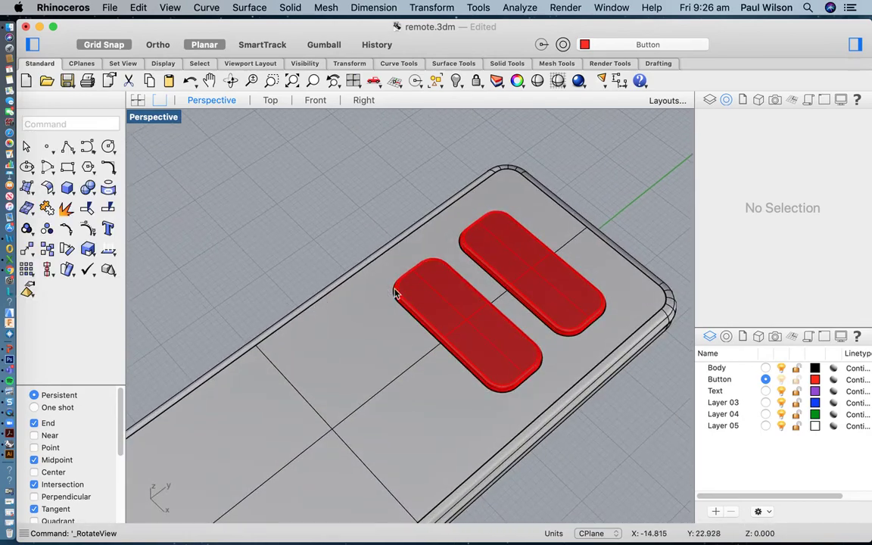
{"action": "scroll", "coordinate": [393, 295], "scroll_direction": "up", "scroll_amount": 10}
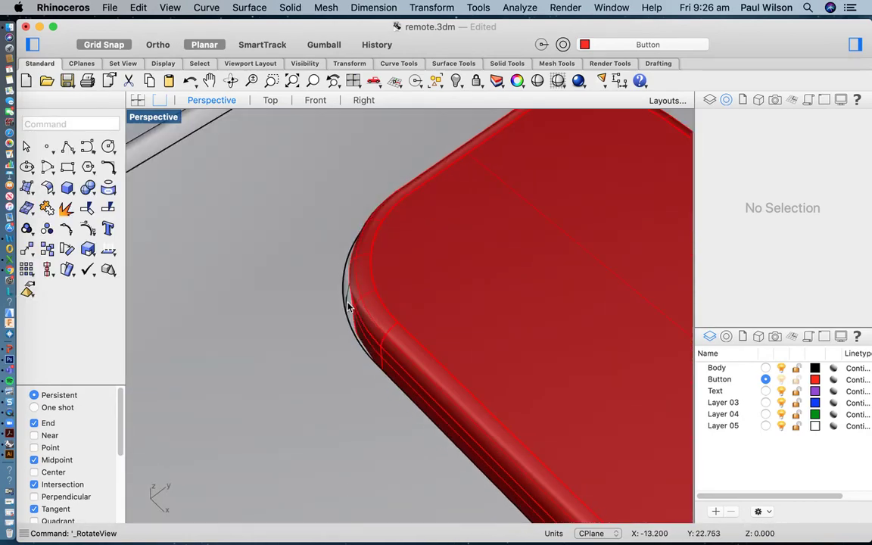
{"action": "scroll", "coordinate": [350, 306], "scroll_direction": "down", "scroll_amount": 8}
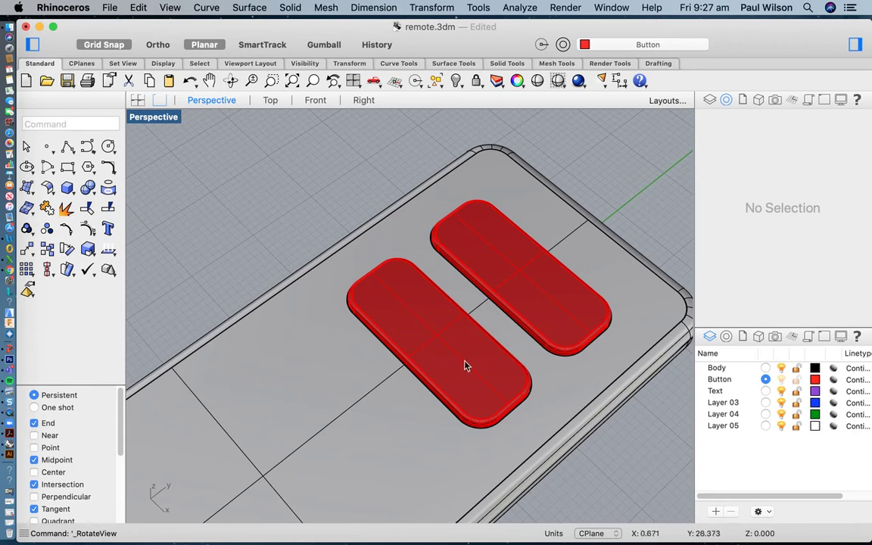
Make Text the current layer and work in the Top view over the two buttons
{"action": "left_click", "coordinate": [312, 76]}
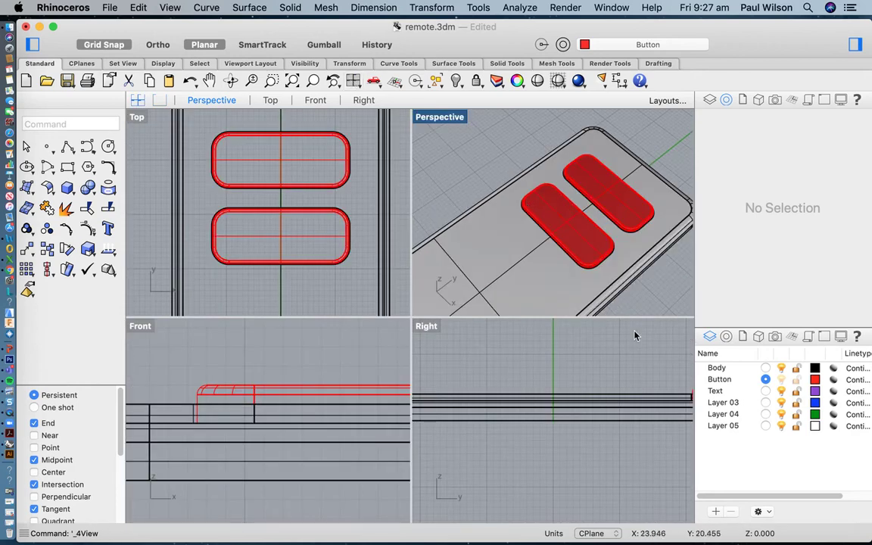
{"action": "left_click", "coordinate": [766, 391]}
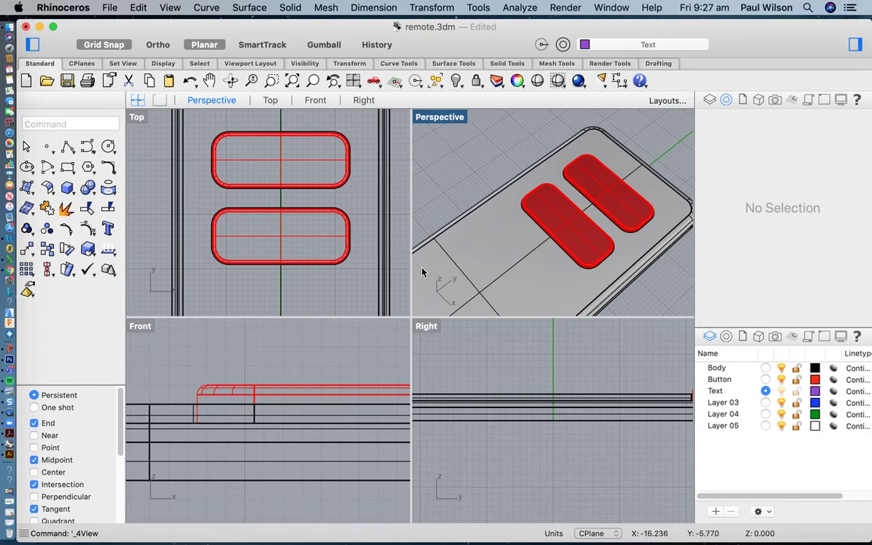
{"action": "double_click", "coordinate": [137, 118]}
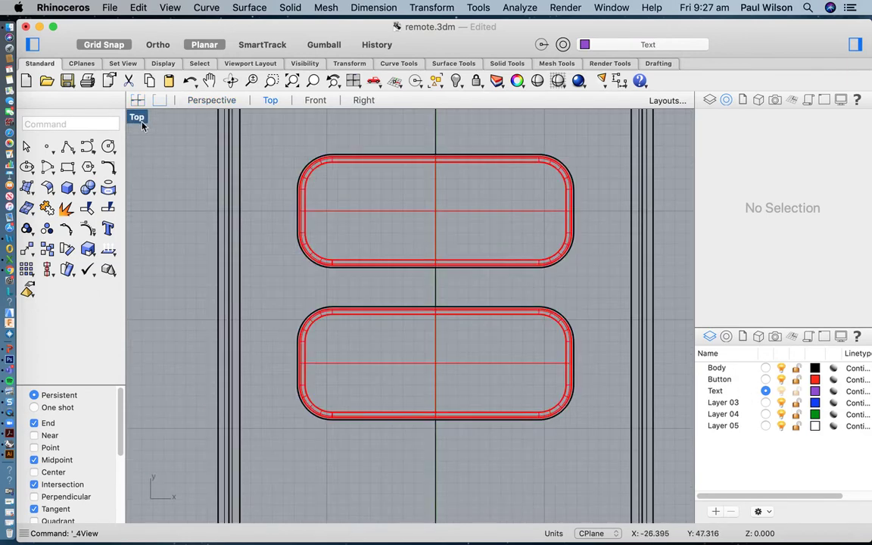
{"action": "scroll", "coordinate": [463, 219], "scroll_direction": "down", "scroll_amount": 2}
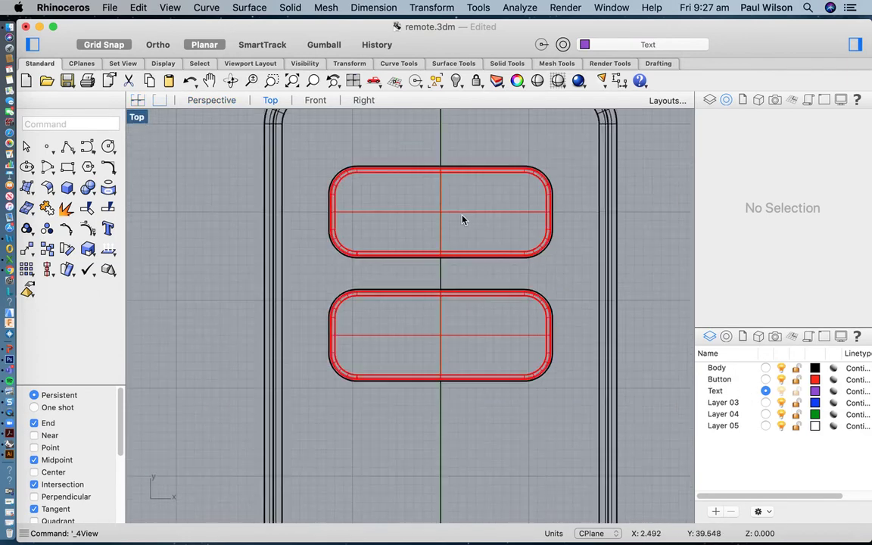
Create the text "ON" as grouped Helvetica Bold curves 6 mm high, centred on the upper button with Grid Snap off
{"action": "left_click", "coordinate": [108, 229]}
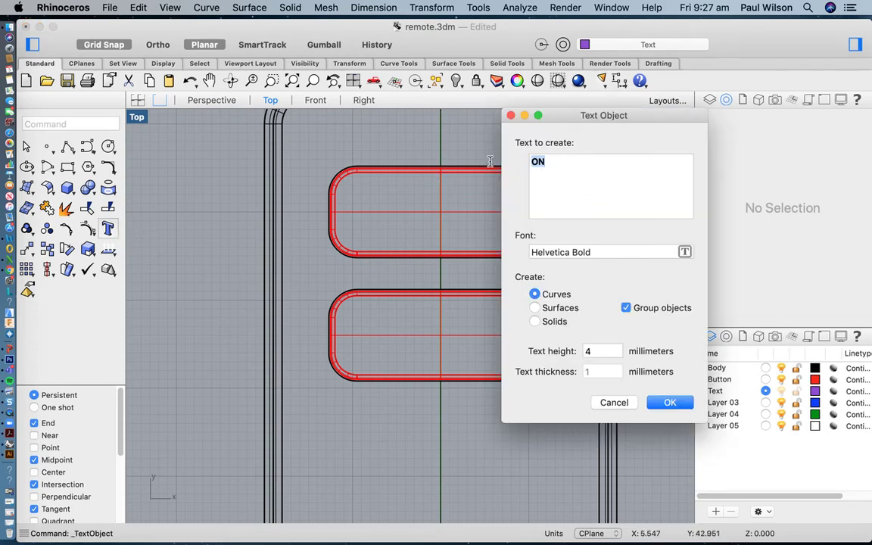
{"action": "key", "text": "BackSpace"}
{"action": "key", "text": "BackSpace"}
{"action": "key", "text": "BackSpace"}
{"action": "left_click_drag", "start_coordinate": [649, 119], "coordinate": [243, 134]}
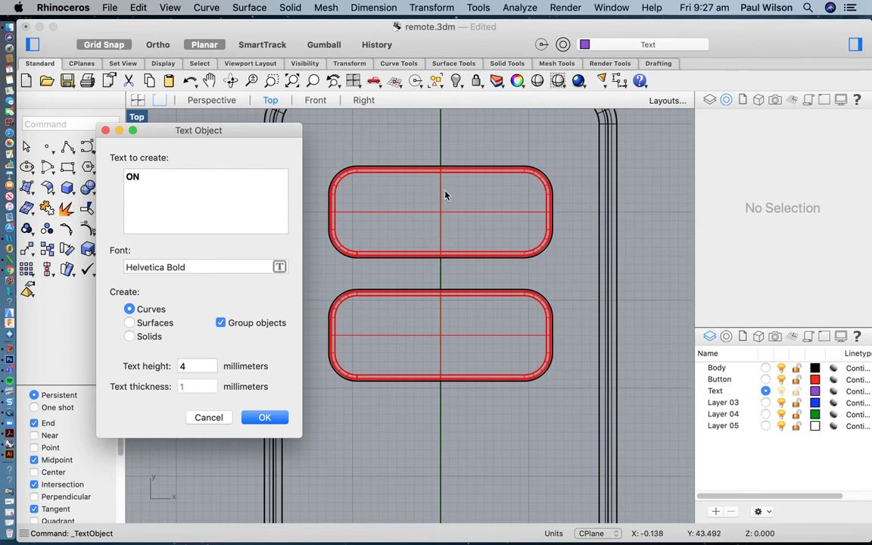
{"action": "left_click", "coordinate": [184, 368]}
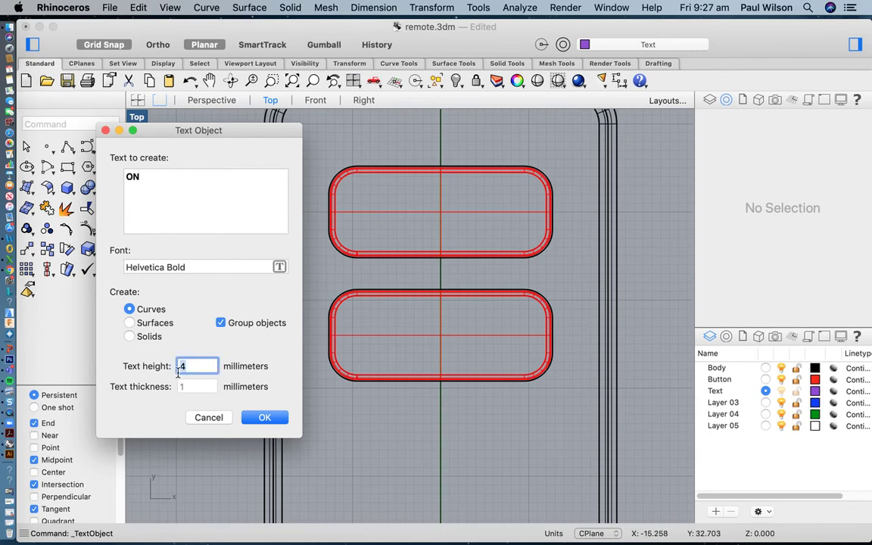
{"action": "key", "text": "BackSpace"}
{"action": "left_click", "coordinate": [264, 419]}
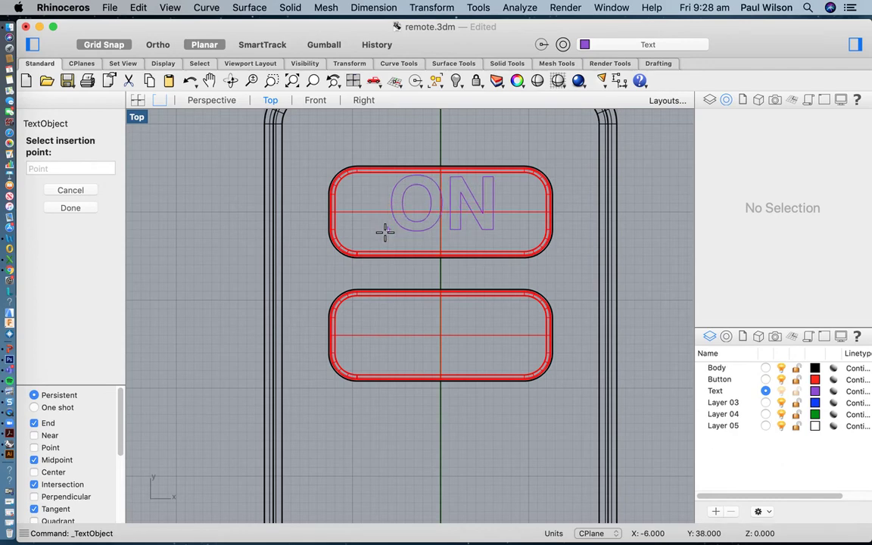
{"action": "left_click", "coordinate": [102, 47]}
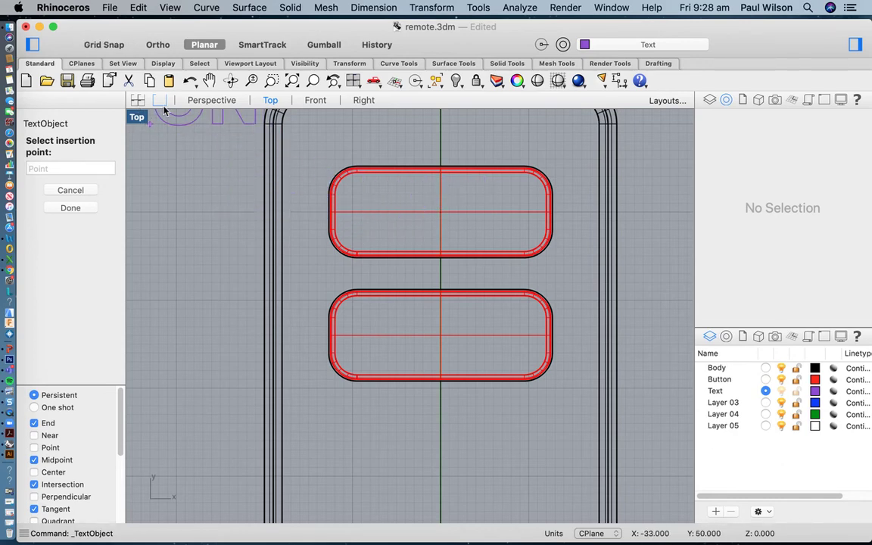
{"action": "left_click", "coordinate": [382, 237]}
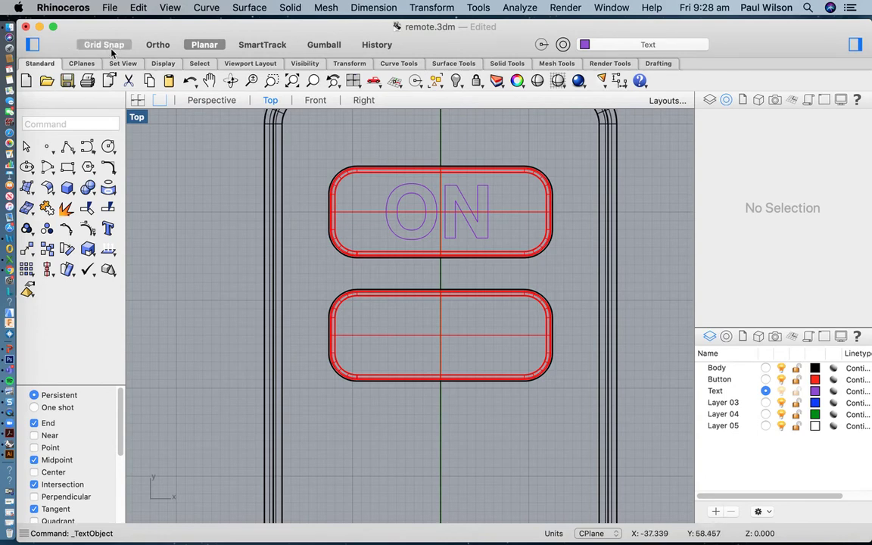
Create the text "OFF" as grouped Helvetica Bold curves 6 mm high, centred on the lower button
{"action": "left_click", "coordinate": [415, 196]}
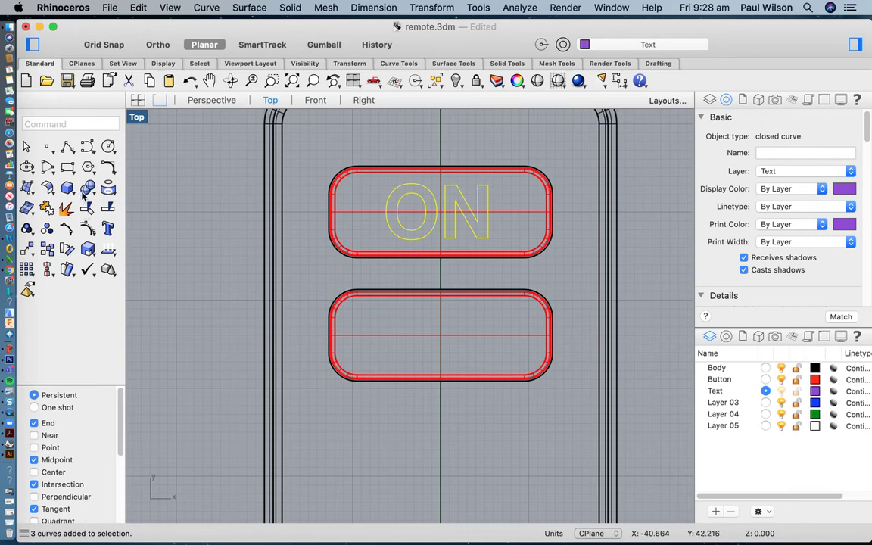
{"action": "left_click", "coordinate": [107, 234]}
{"action": "type", "text": "OFF"}
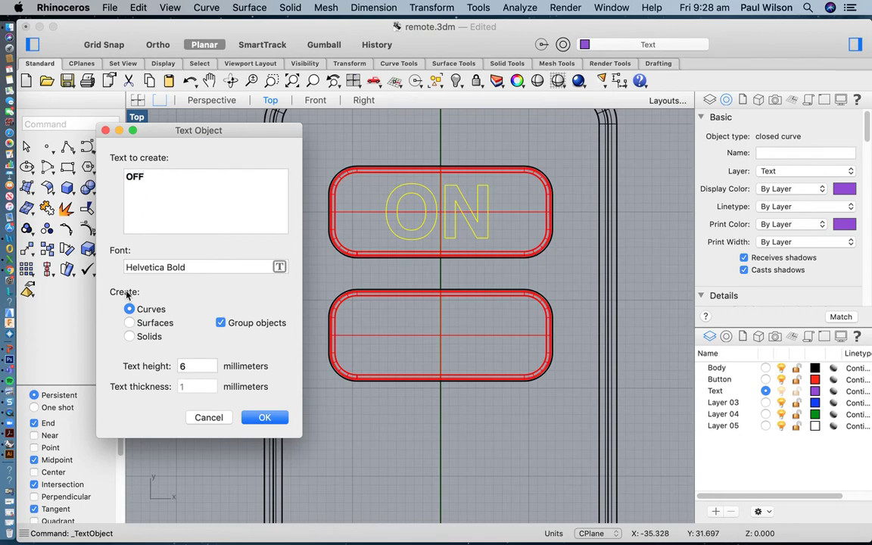
{"action": "left_click", "coordinate": [264, 418]}
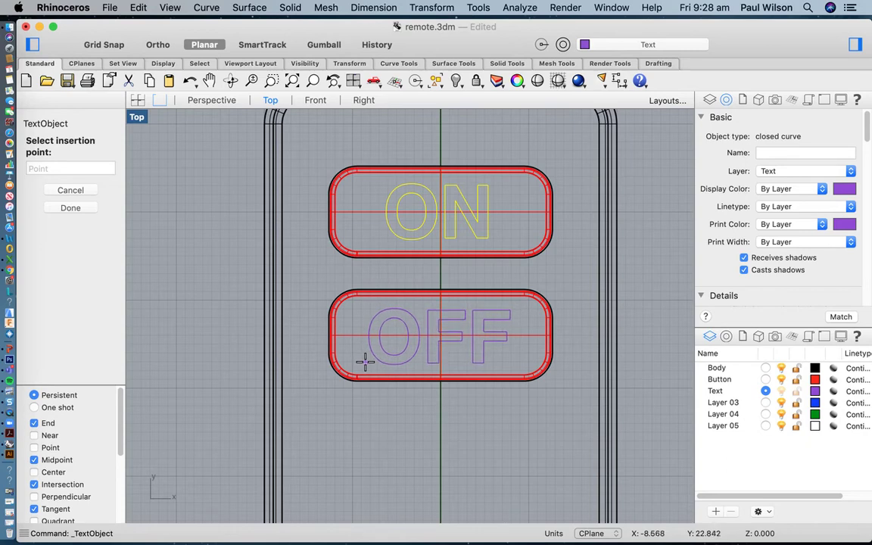
{"action": "left_click", "coordinate": [365, 362]}
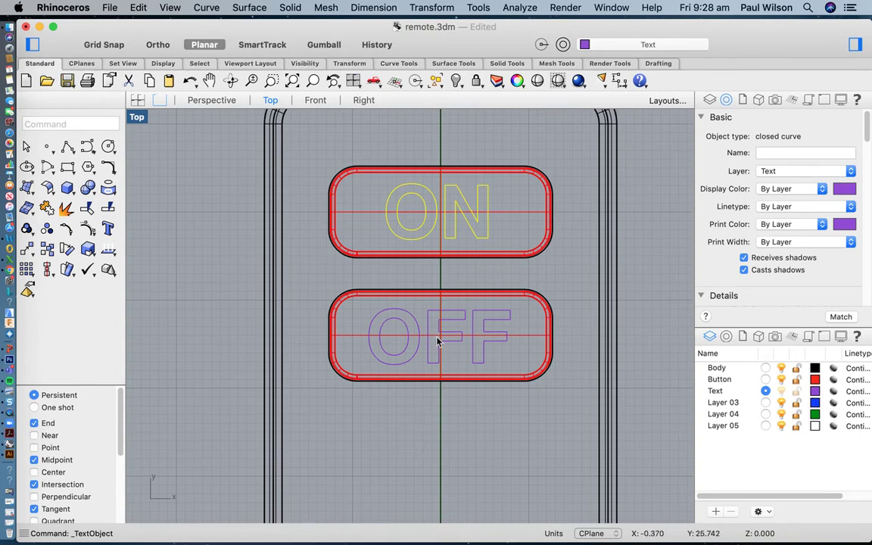
{"action": "left_click", "coordinate": [160, 177]}
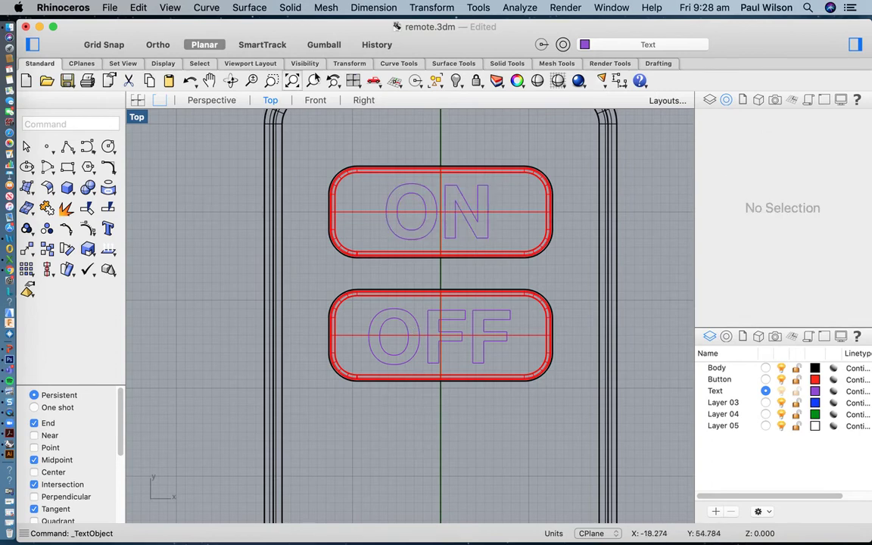
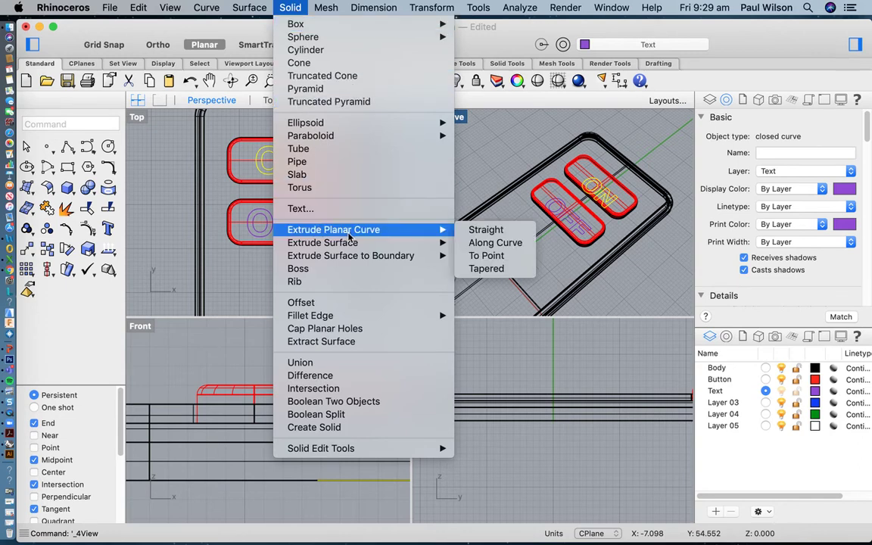
Extrude the ON curves straight as solids to both sides by about 7 mm, through the button, and delete the source curves
{"action": "left_click", "coordinate": [477, 230]}
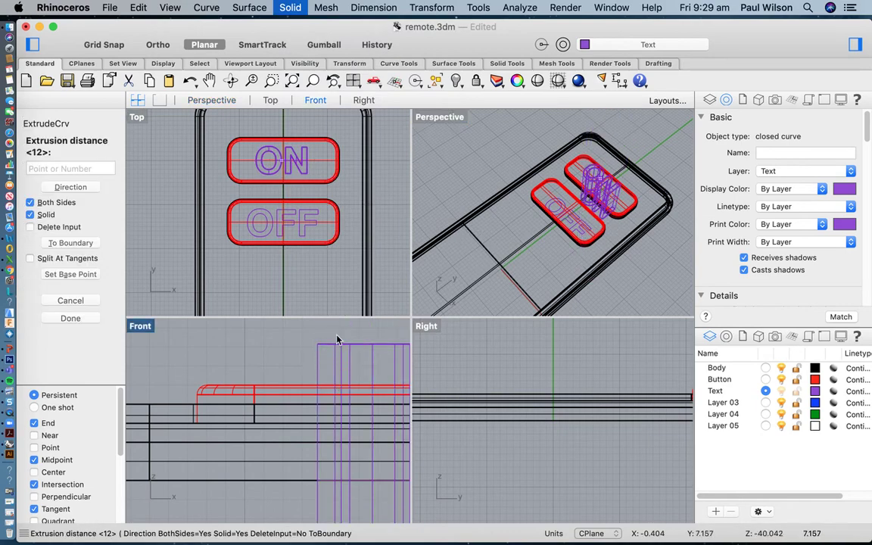
{"action": "left_click", "coordinate": [344, 347]}
{"action": "double_click", "coordinate": [429, 117]}
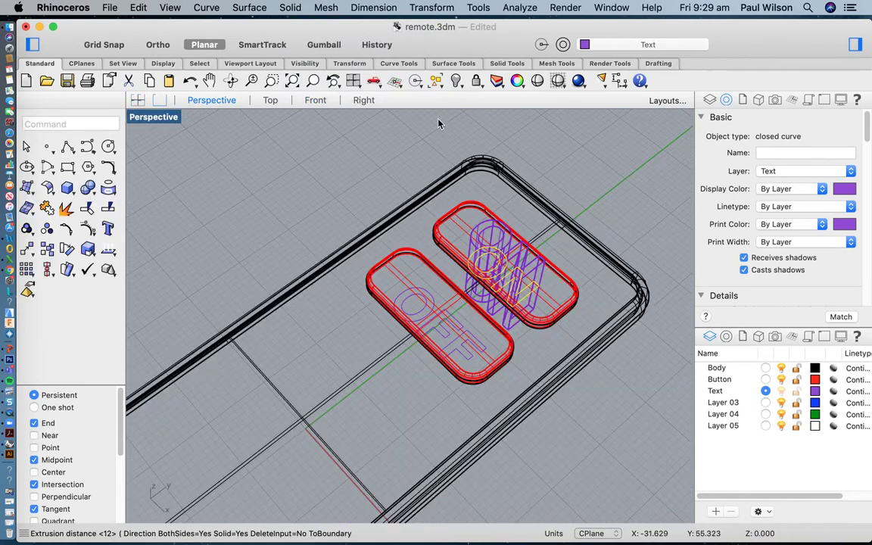
{"action": "scroll", "coordinate": [485, 289], "scroll_direction": "up", "scroll_amount": 4}
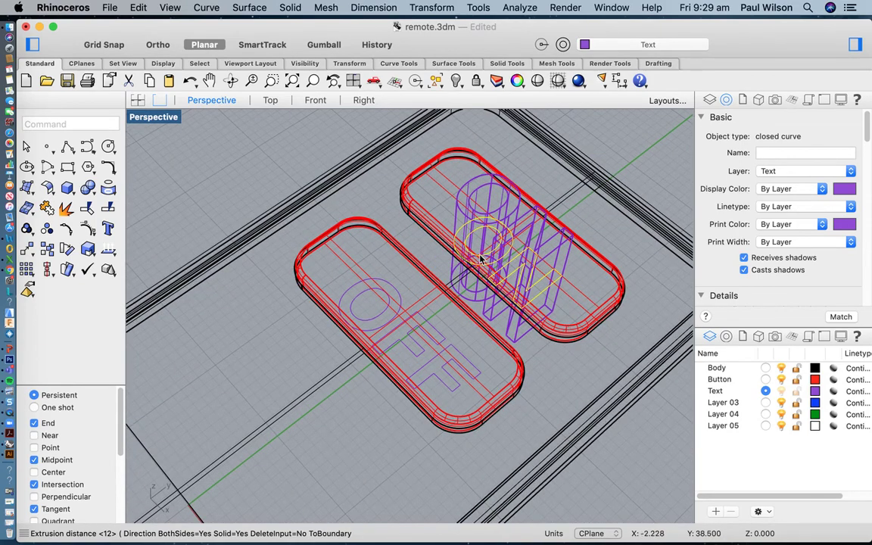
{"action": "key", "text": "Delete"}
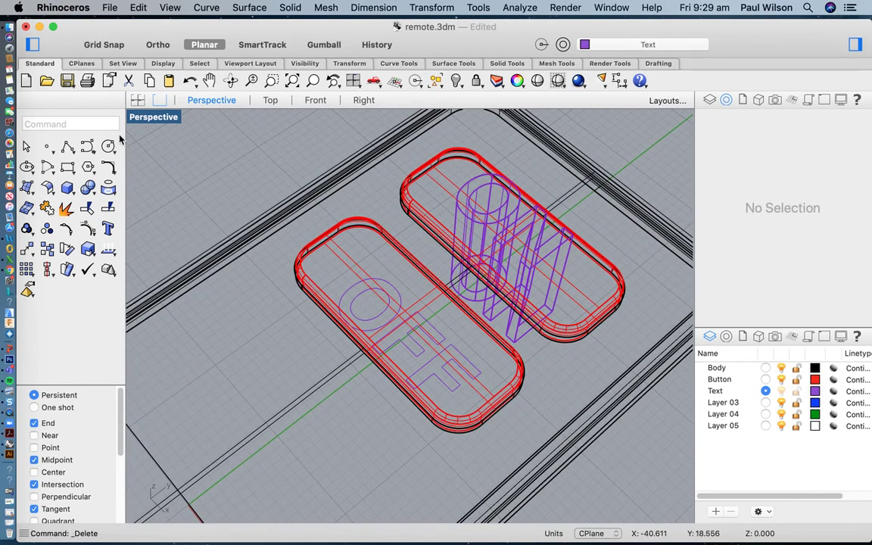
Display the Perspective view in Shaded mode and frame the ON lettering on the upper button closely
{"action": "left_click", "coordinate": [144, 124]}
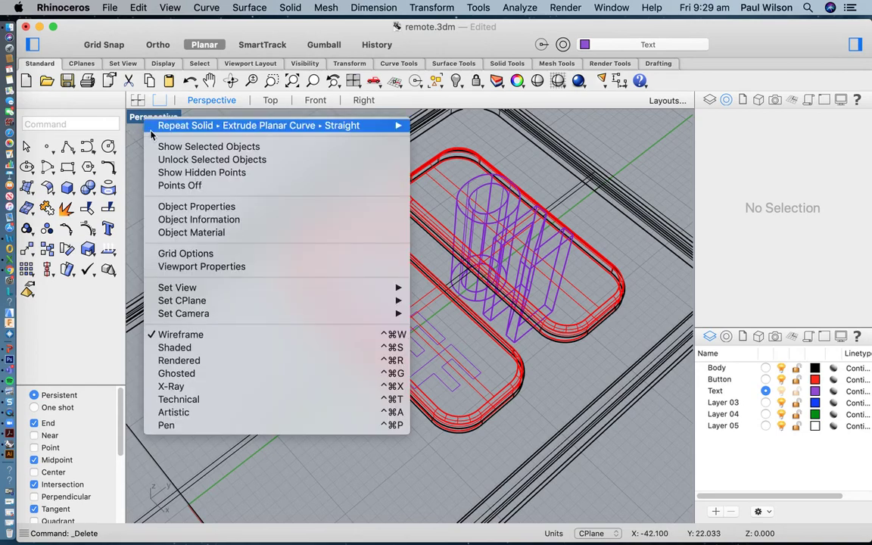
{"action": "left_click", "coordinate": [183, 350]}
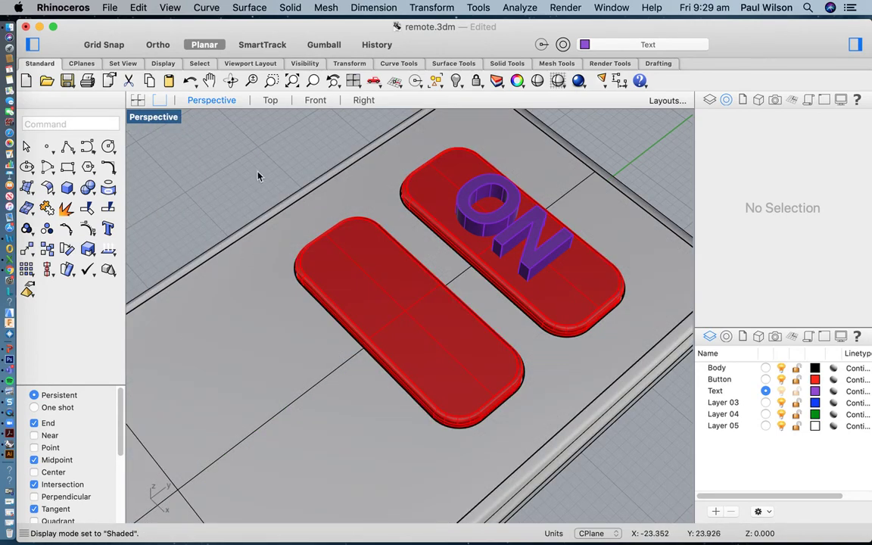
{"action": "left_click", "coordinate": [354, 80]}
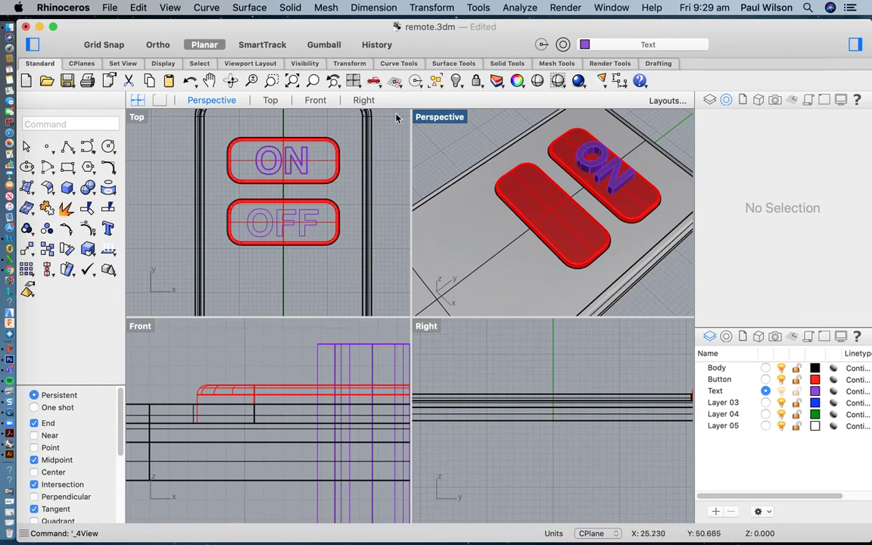
{"action": "key", "text": "ctrl+m"}
{"action": "left_click", "coordinate": [209, 80]}
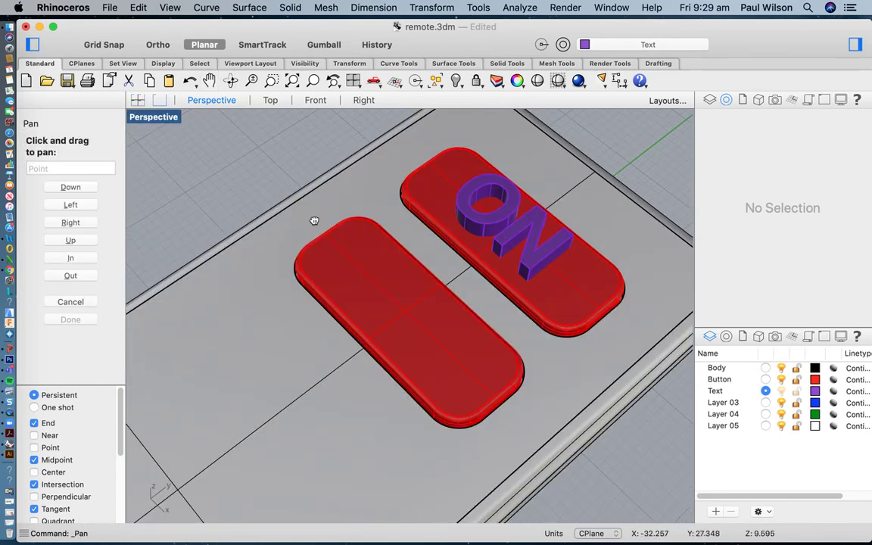
{"action": "scroll", "coordinate": [277, 227], "scroll_direction": "down", "scroll_amount": 3}
{"action": "key", "text": "Escape"}
{"action": "scroll", "coordinate": [443, 209], "scroll_direction": "up", "scroll_amount": 4}
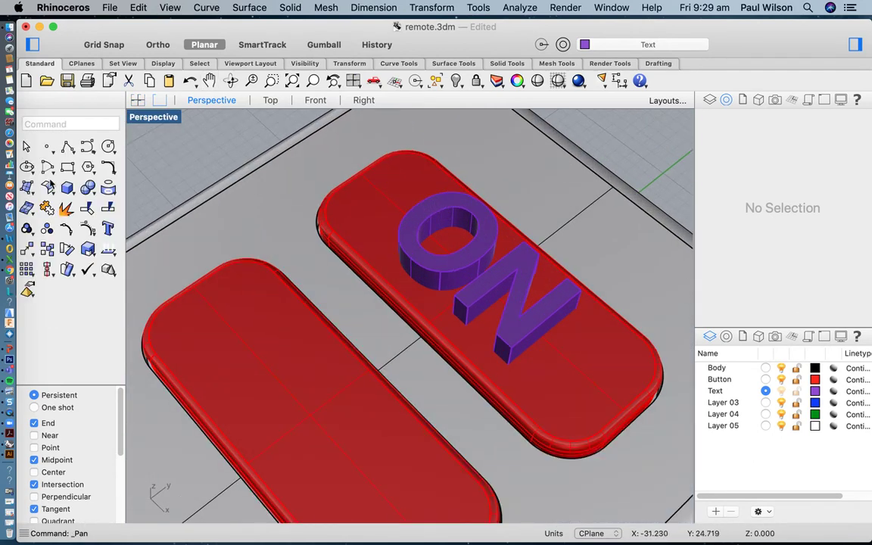
Split the upper button's solid using the extruded O and N as cutting objects
{"action": "left_click", "coordinate": [110, 214]}
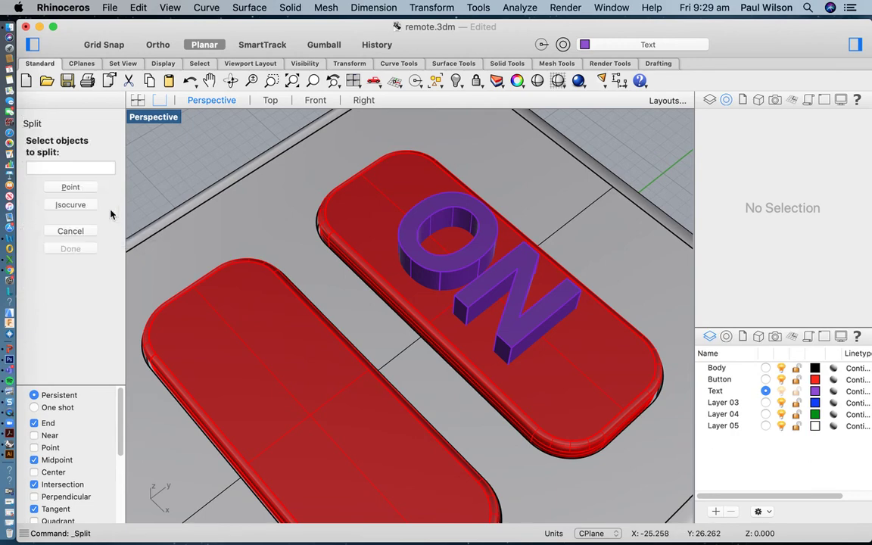
{"action": "left_click", "coordinate": [359, 200]}
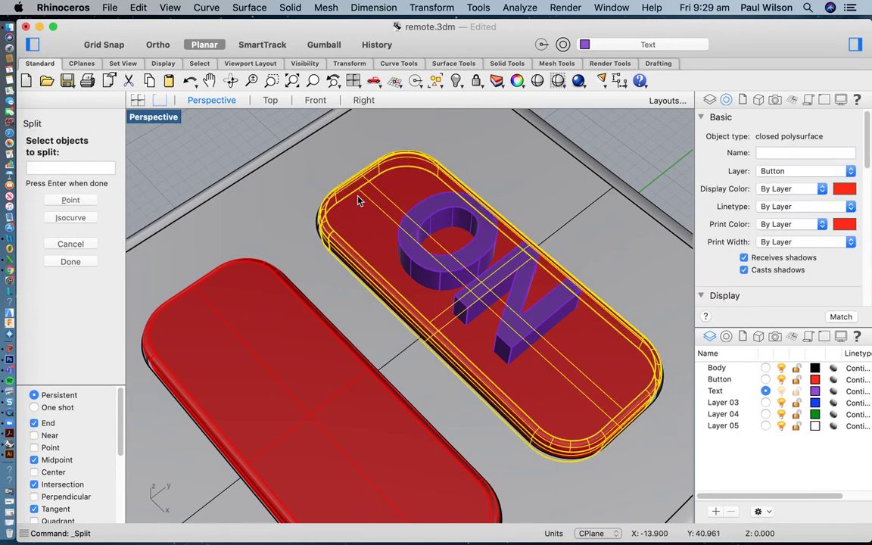
{"action": "key", "text": "Return"}
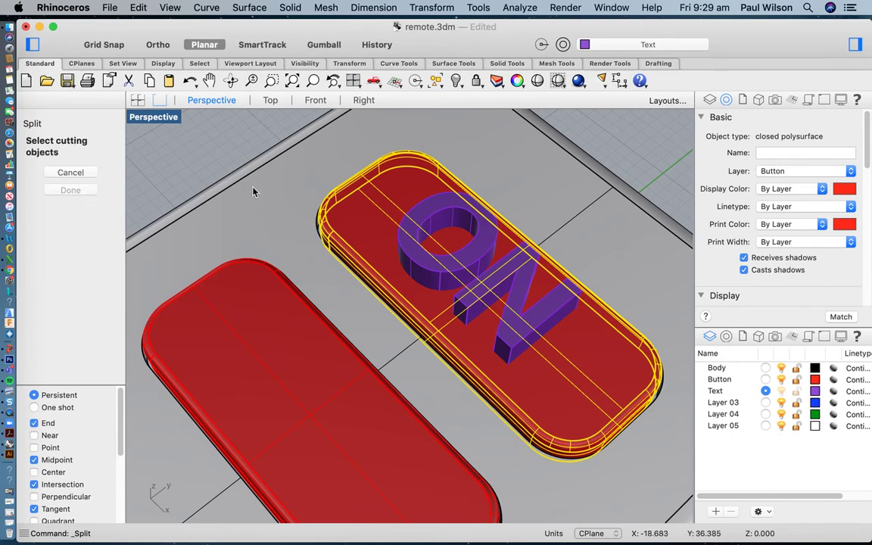
{"action": "left_click", "coordinate": [443, 212]}
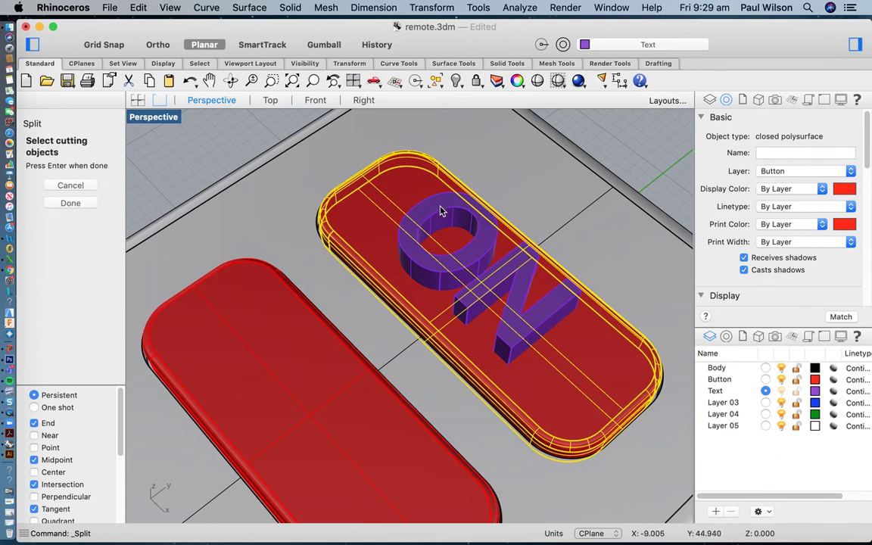
{"action": "left_click", "coordinate": [523, 286]}
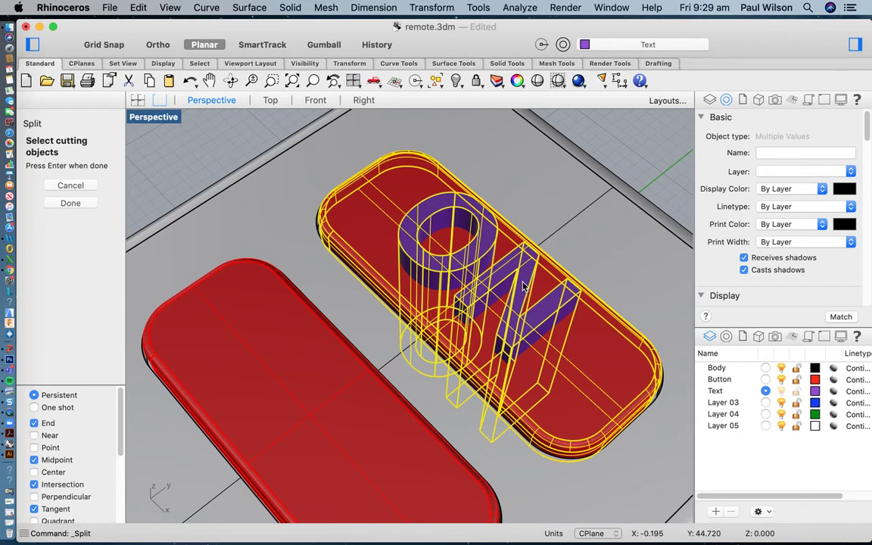
{"action": "key", "text": "Return"}
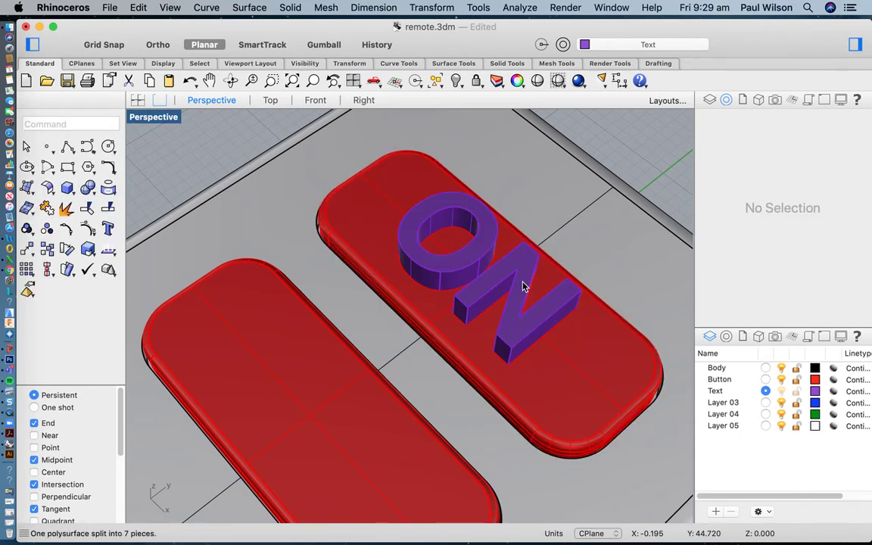
Delete the extruded N and O solids, keeping the split pieces of the upper button
{"action": "left_click", "coordinate": [528, 270]}
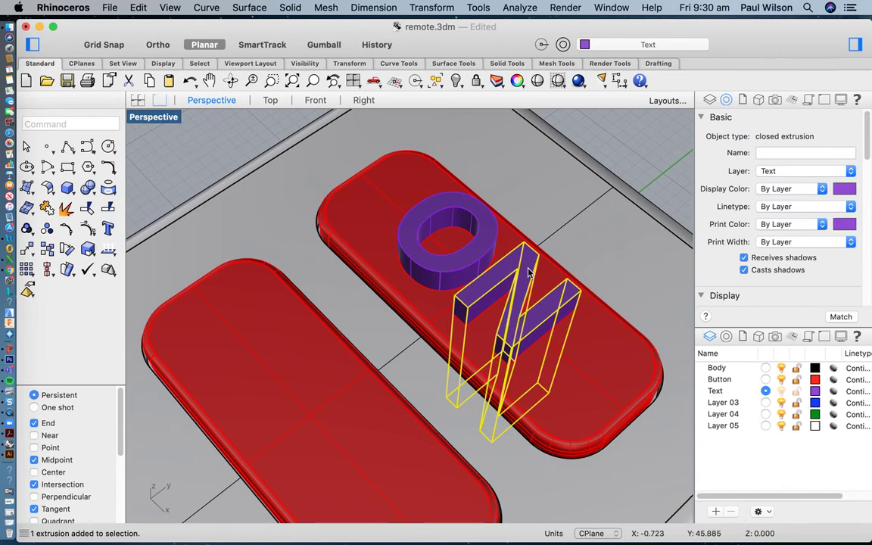
{"action": "key", "text": "Delete"}
{"action": "left_click", "coordinate": [487, 249]}
{"action": "key", "text": "Delete"}
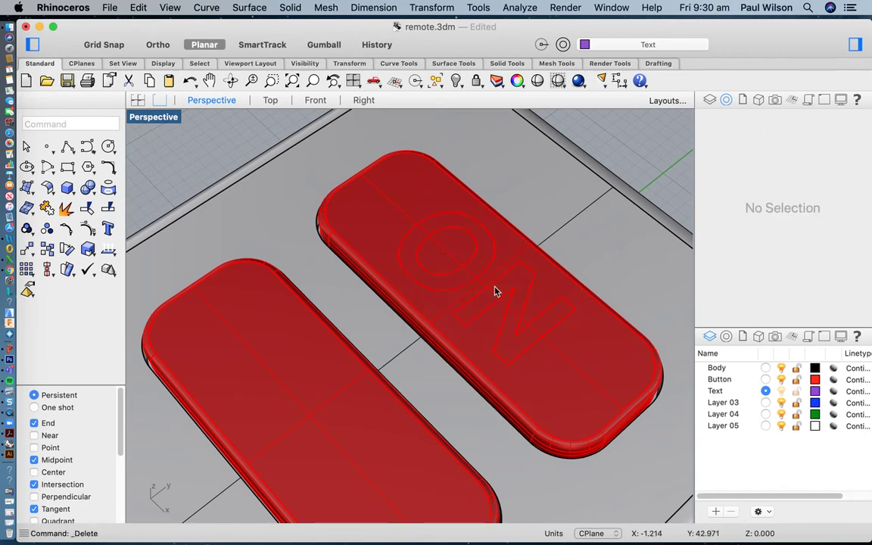
Try to assign the split lettering pieces together with the button body to the Text layer, and undo the property change
{"action": "left_click", "coordinate": [480, 284]}
{"action": "left_click", "coordinate": [518, 331]}
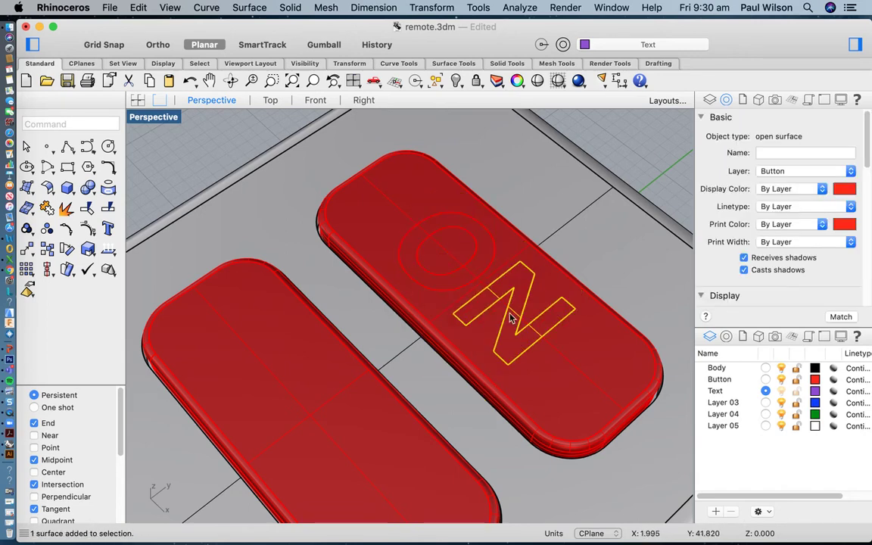
{"action": "left_click", "coordinate": [477, 271]}
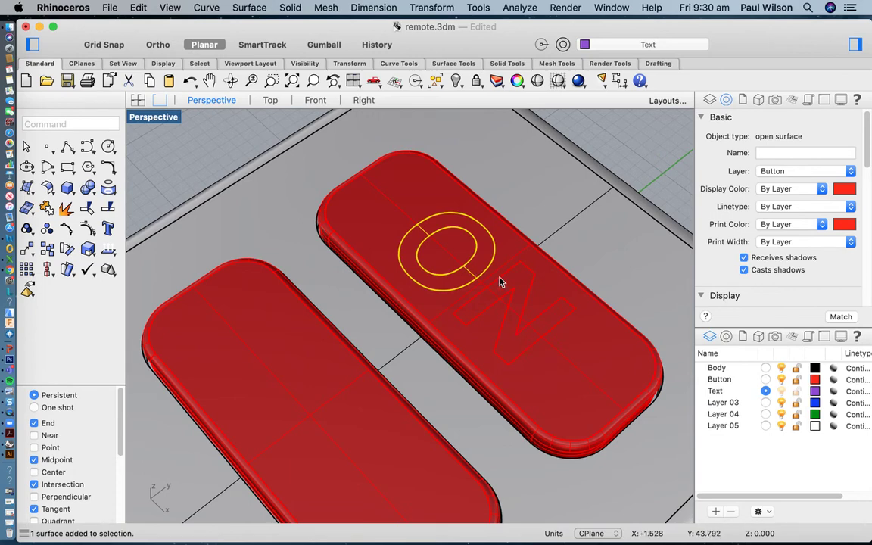
{"action": "left_click", "coordinate": [531, 341], "text": "shift"}
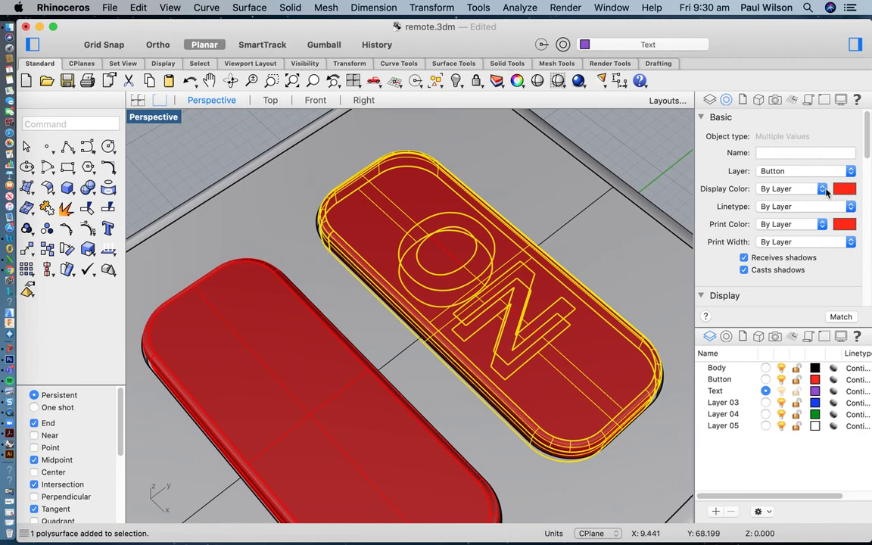
{"action": "left_click", "coordinate": [823, 189]}
{"action": "left_click", "coordinate": [823, 147]}
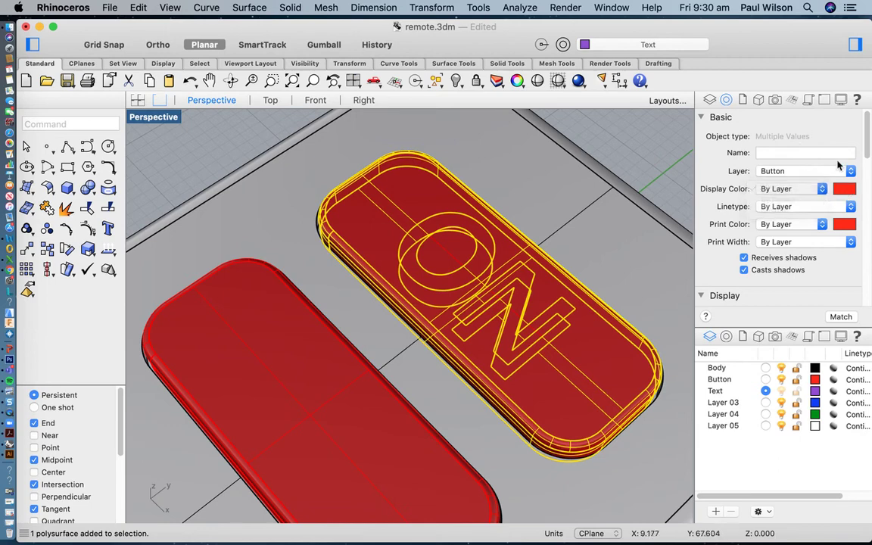
{"action": "left_click", "coordinate": [823, 171]}
{"action": "left_click", "coordinate": [822, 184]}
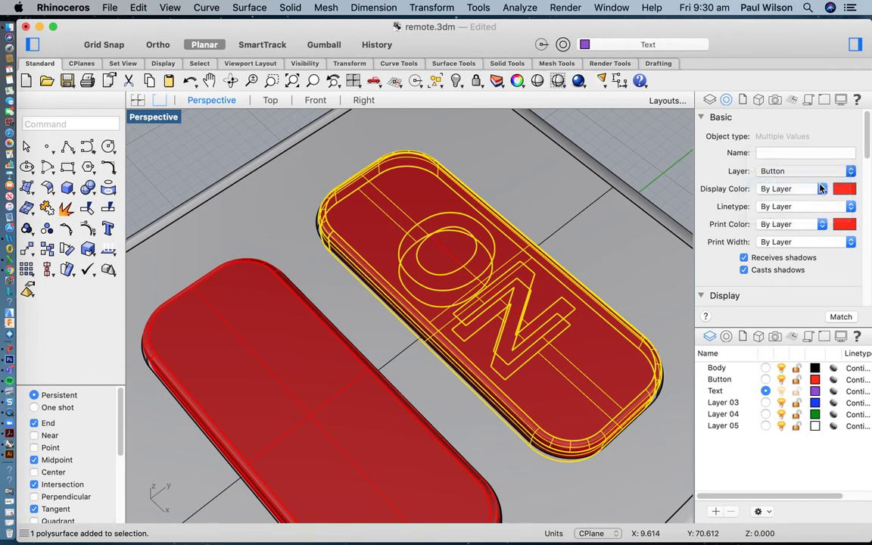
{"action": "key", "text": "super+z"}
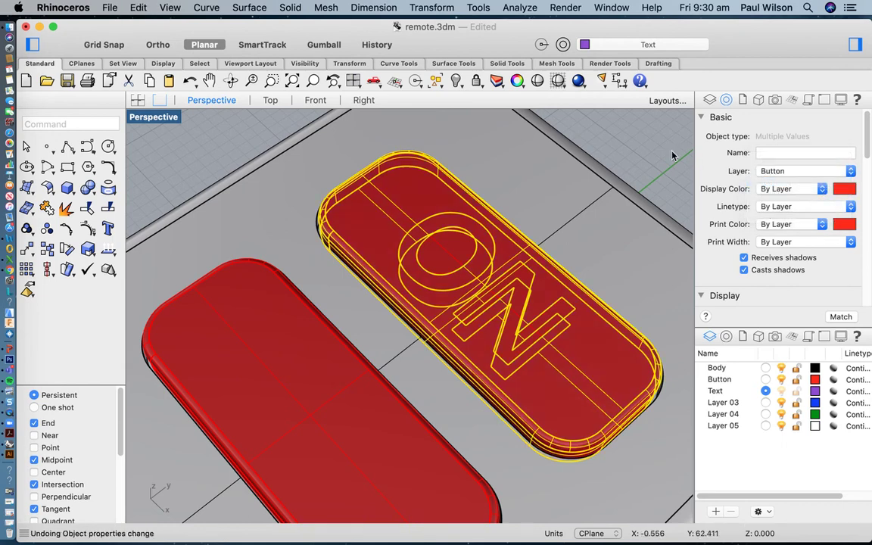
{"action": "key", "text": "Escape"}
Assign only the O and N surfaces on top of the upper button to the Text layer
{"action": "left_click", "coordinate": [471, 274]}
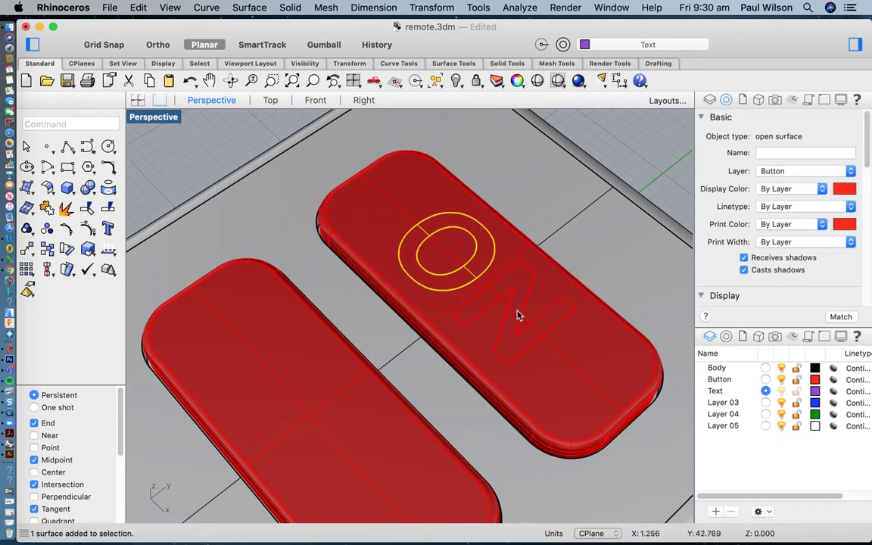
{"action": "left_click", "coordinate": [518, 315], "text": "shift"}
{"action": "left_click", "coordinate": [547, 332]}
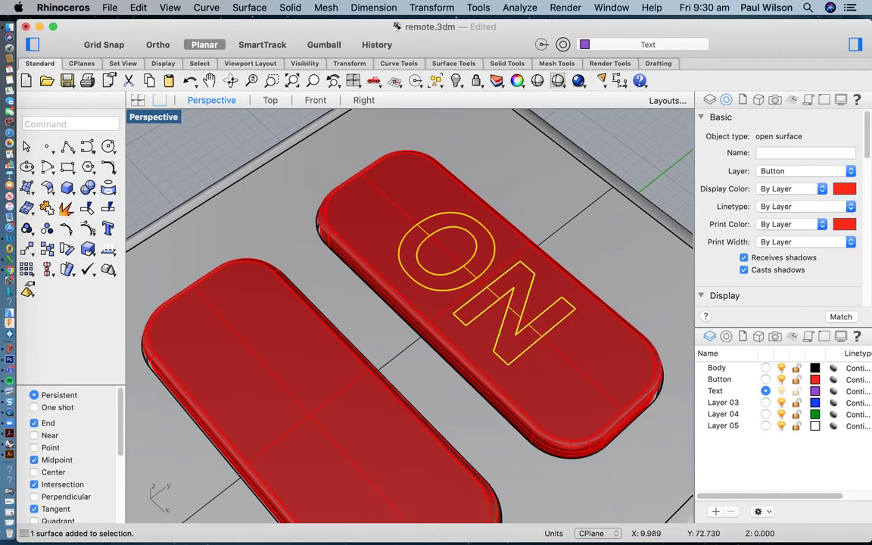
{"action": "left_click", "coordinate": [850, 174]}
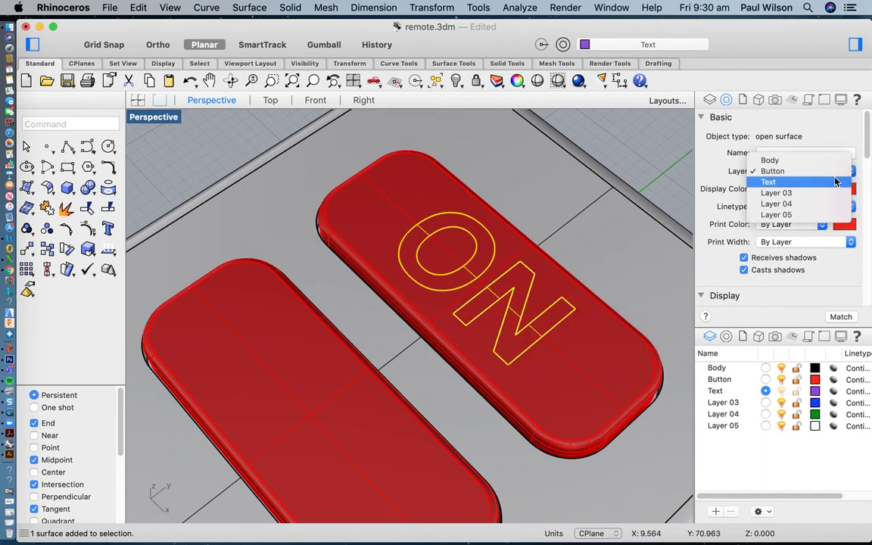
{"action": "left_click", "coordinate": [837, 181]}
{"action": "key", "text": "Escape"}
Examine the whole remote with the coloured ON lettering from above
{"action": "scroll", "coordinate": [511, 152], "scroll_direction": "down", "scroll_amount": 5}
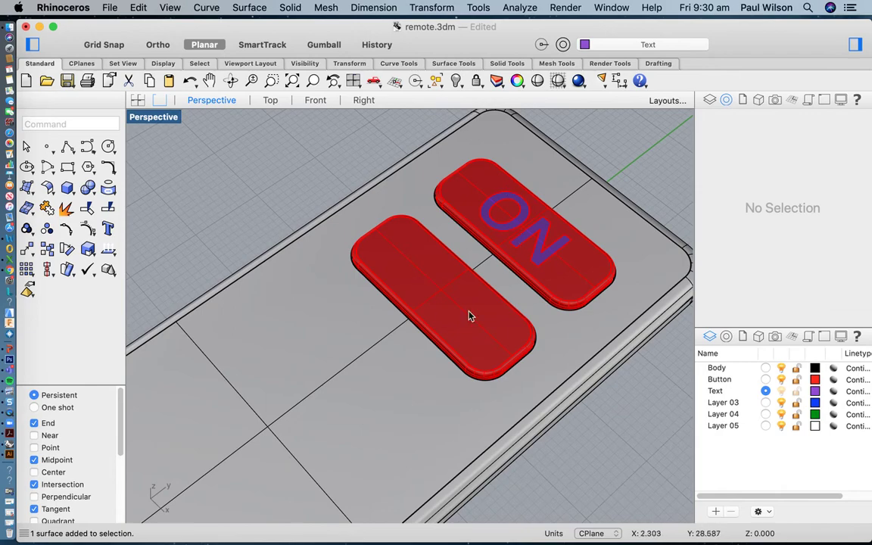
{"action": "left_click", "coordinate": [210, 80]}
{"action": "mouse_move", "coordinate": [307, 242]}
{"action": "left_mouse_down"}
{"action": "mouse_move", "coordinate": [331, 159]}
{"action": "mouse_move", "coordinate": [325, 152]}
{"action": "mouse_move", "coordinate": [317, 243]}
{"action": "left_mouse_up"}
{"action": "scroll", "coordinate": [402, 229], "scroll_direction": "down", "scroll_amount": 5}
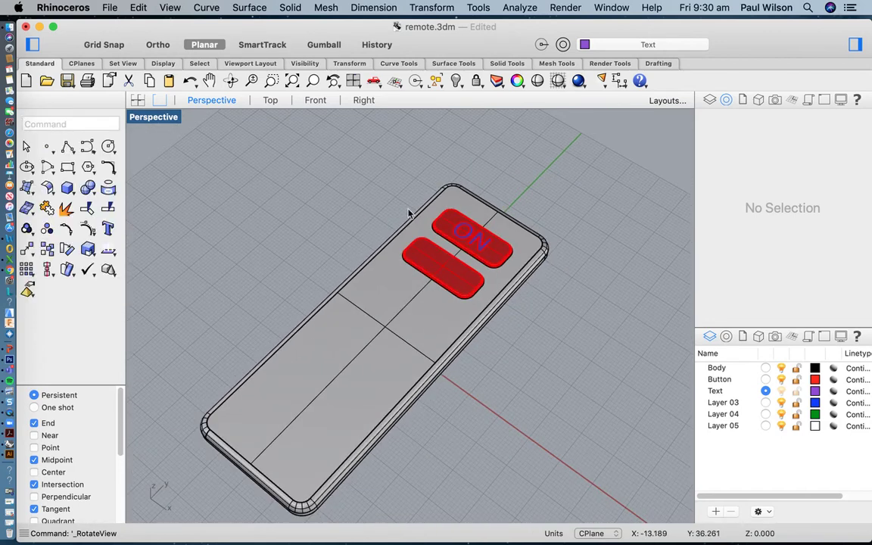
{"action": "left_click", "coordinate": [209, 80]}
{"action": "left_click_drag", "start_coordinate": [292, 184], "coordinate": [287, 160]}
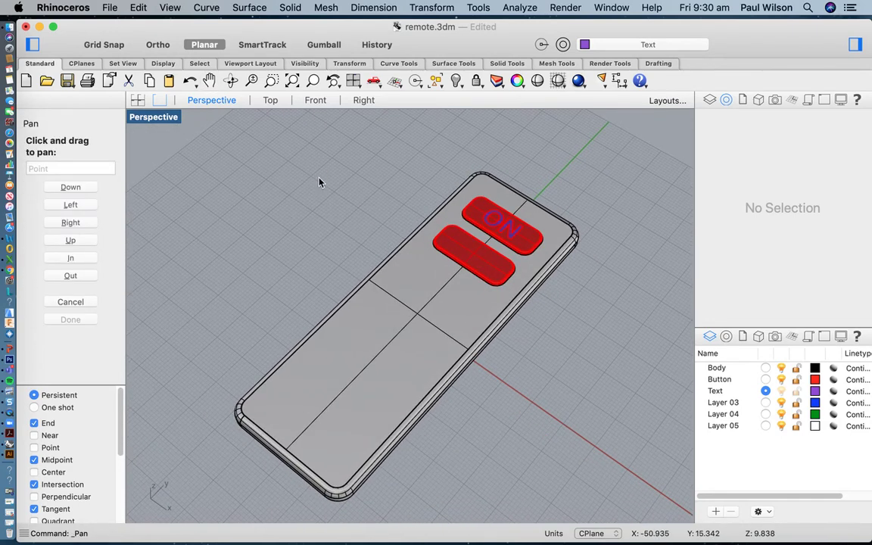
{"action": "key", "text": "Return"}
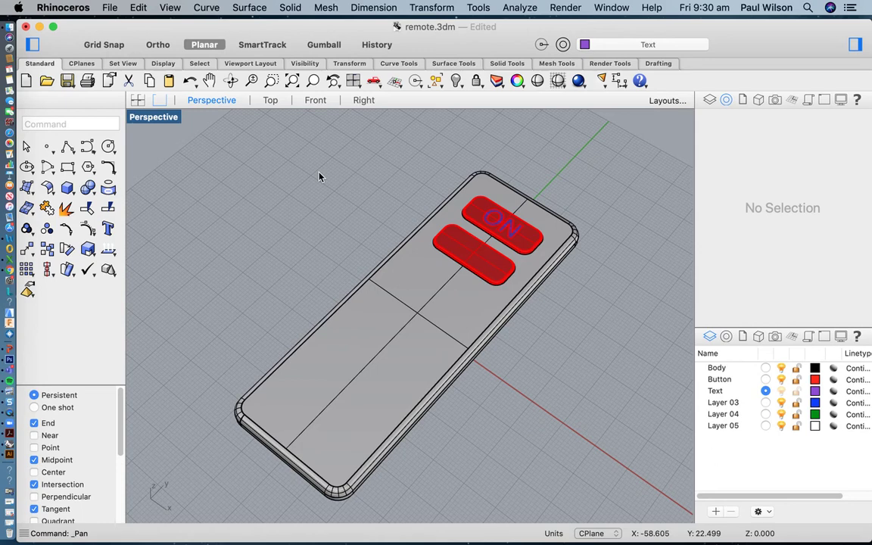
Duplicate the bottom rim edge of the shelled body onto the current layer with DupEdge, working from the underside
{"action": "left_click", "coordinate": [209, 80]}
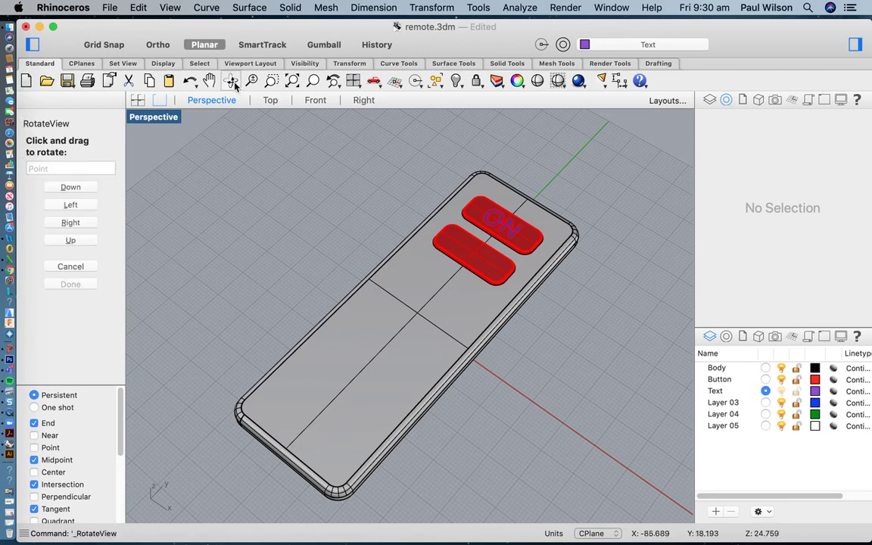
{"action": "left_click_drag", "start_coordinate": [403, 331], "coordinate": [346, 194]}
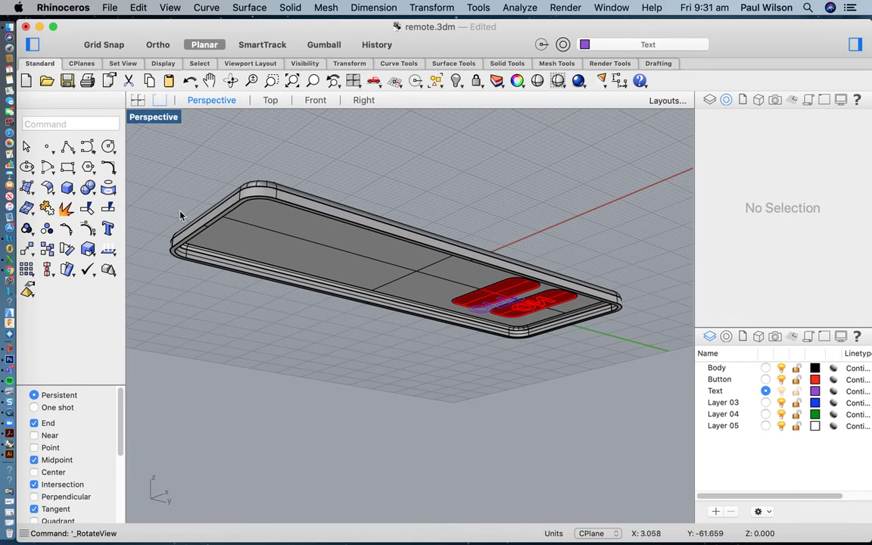
{"action": "type", "text": "Dupe"}
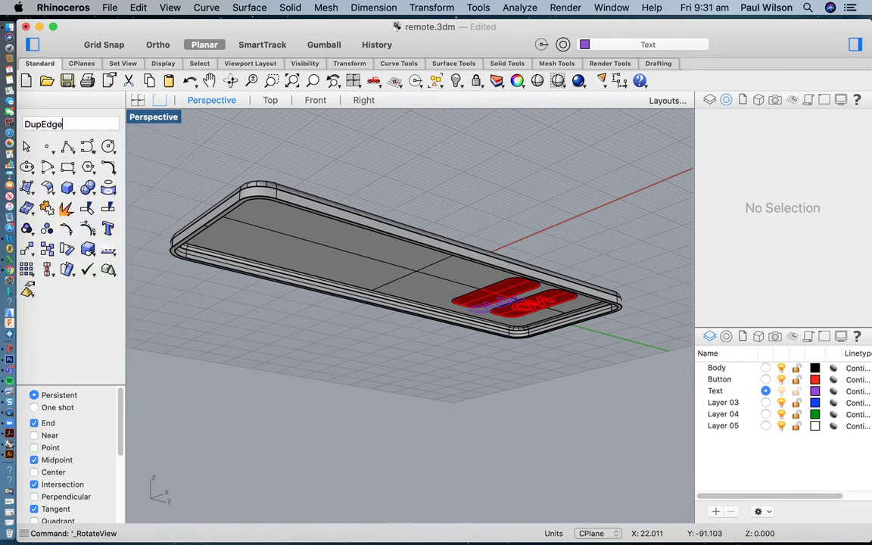
{"action": "type", "text": "dge"}
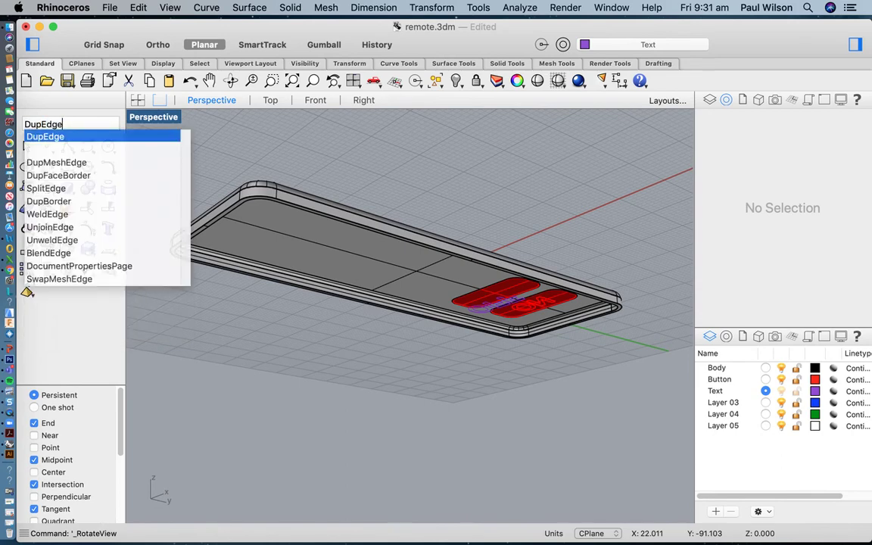
{"action": "key", "text": "Return"}
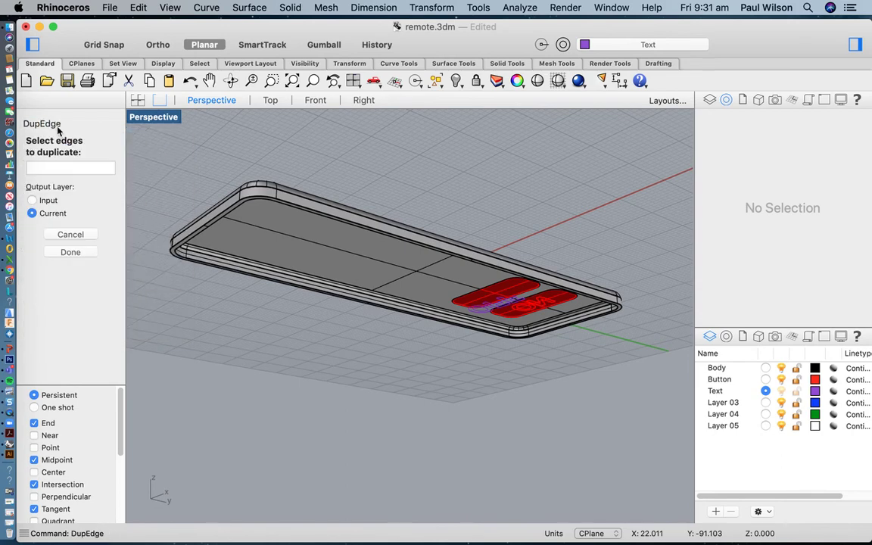
{"action": "left_click", "coordinate": [175, 260]}
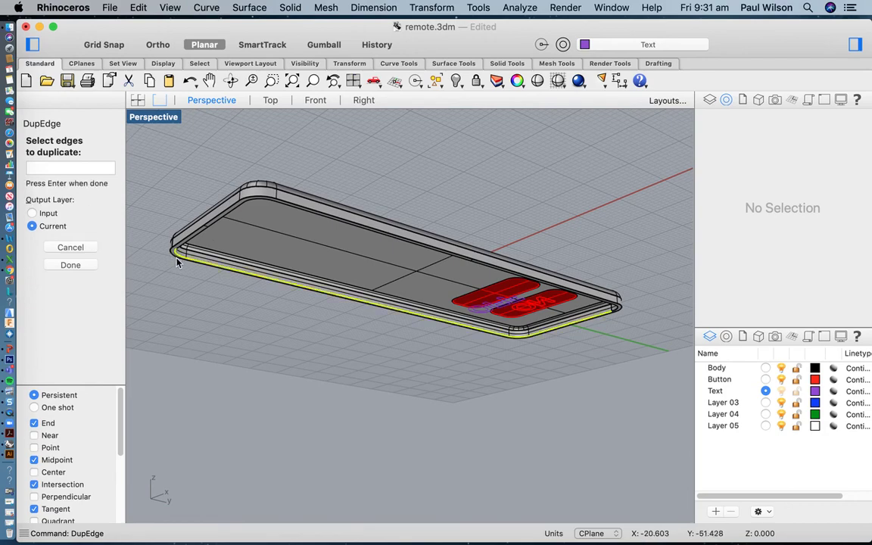
{"action": "key", "text": "Return"}
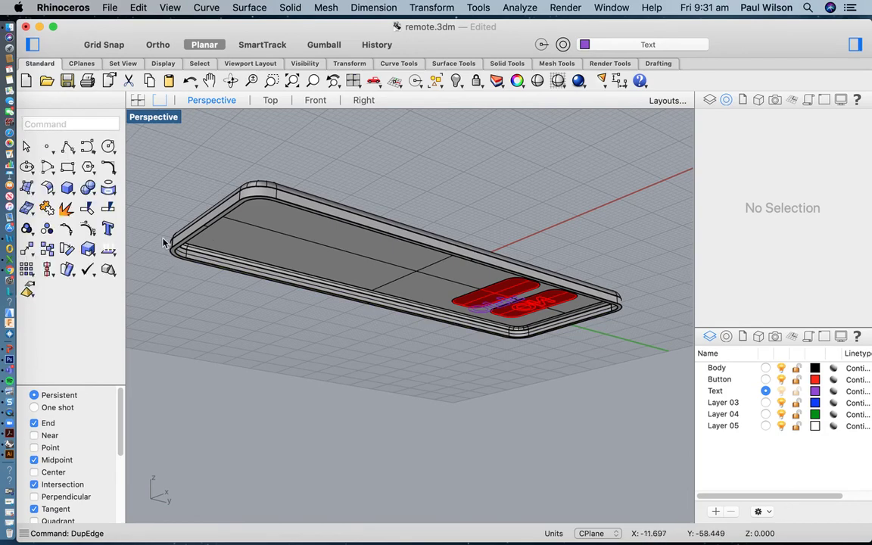
Duplicate the outer edge loop of the body's bottom rim onto the current Text layer with DupEdge
{"action": "scroll", "coordinate": [166, 242], "scroll_direction": "up", "scroll_amount": 5}
{"action": "type", "text": "Dupe"}
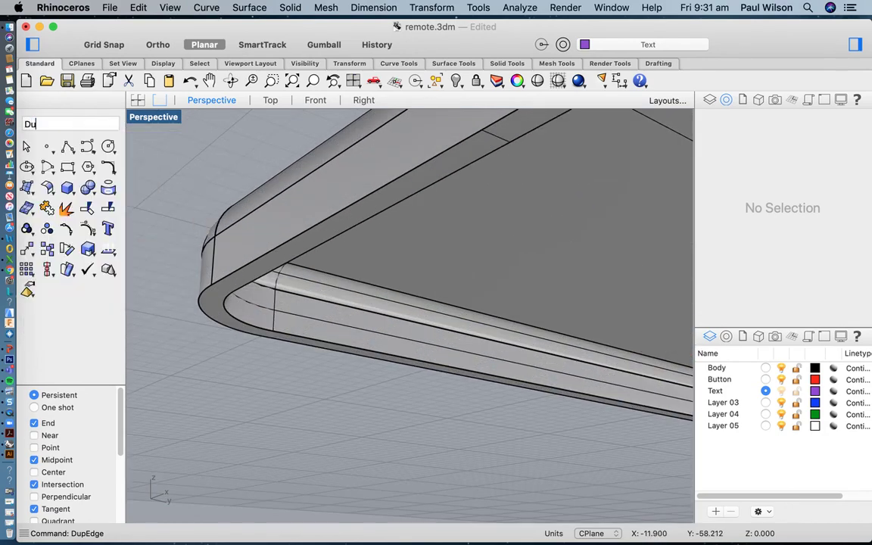
{"action": "key", "text": "Return"}
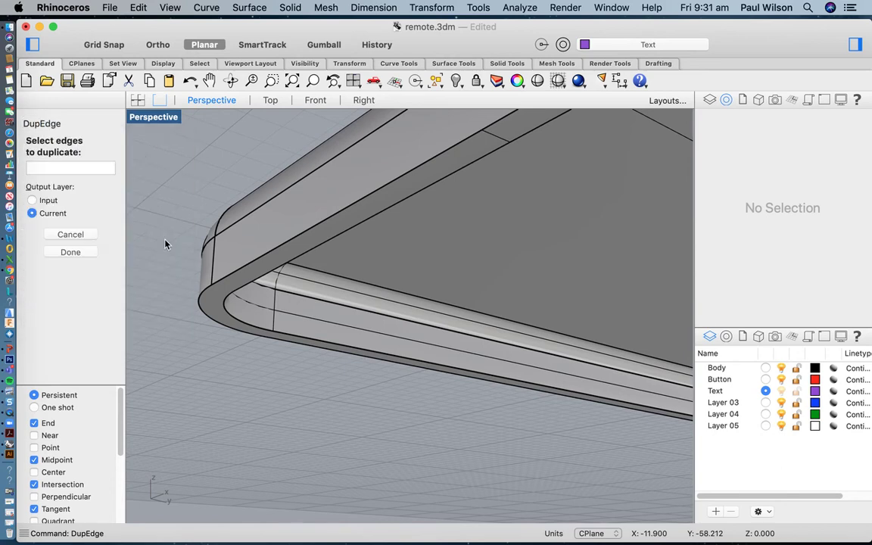
{"action": "left_click", "coordinate": [225, 277]}
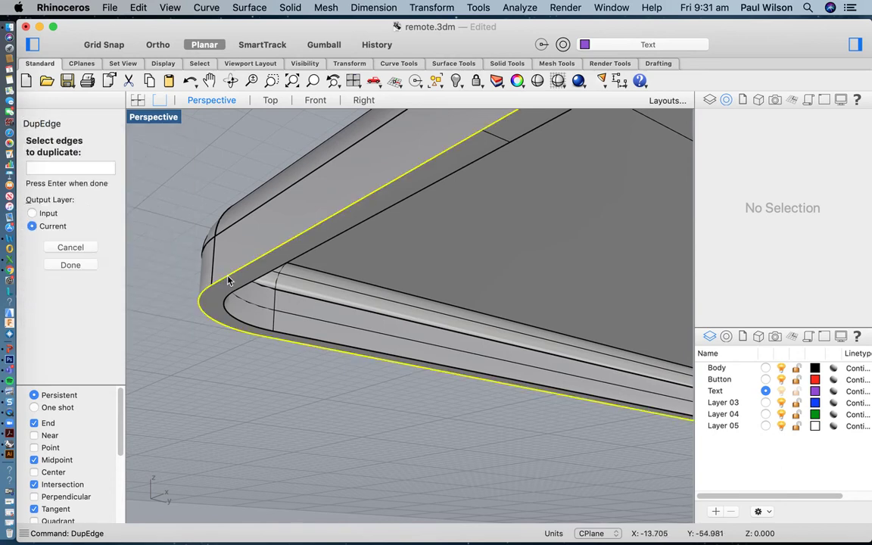
{"action": "scroll", "coordinate": [231, 281], "scroll_direction": "down", "scroll_amount": 3}
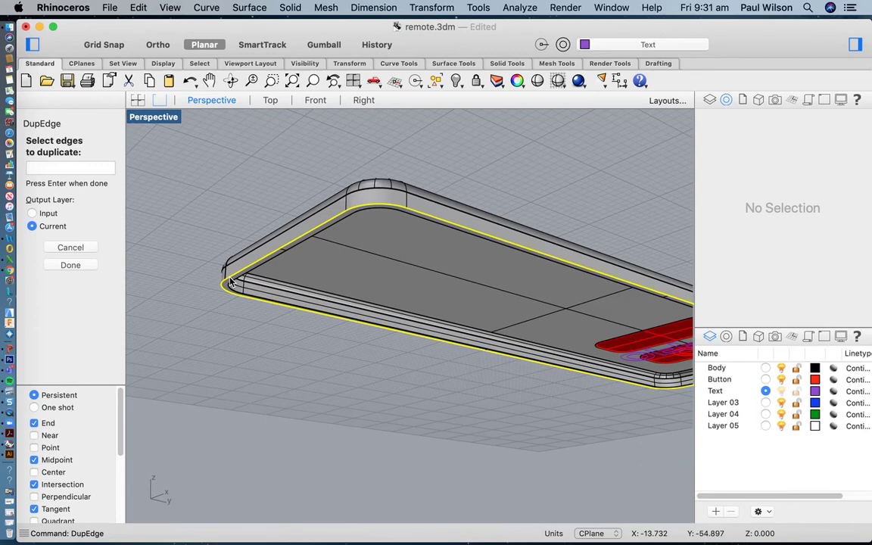
{"action": "key", "text": "Return"}
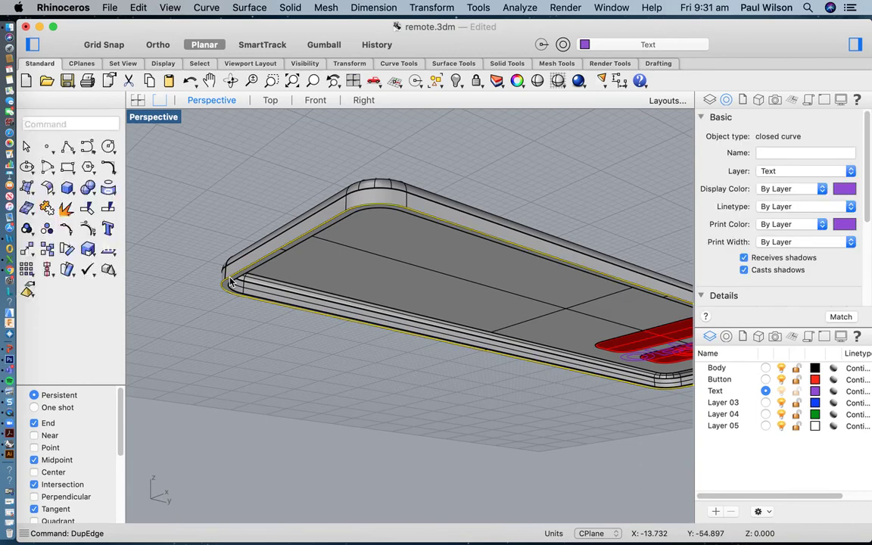
Create a planar surface from the duplicated rim curve to close the body's open underside
{"action": "left_click", "coordinate": [353, 80]}
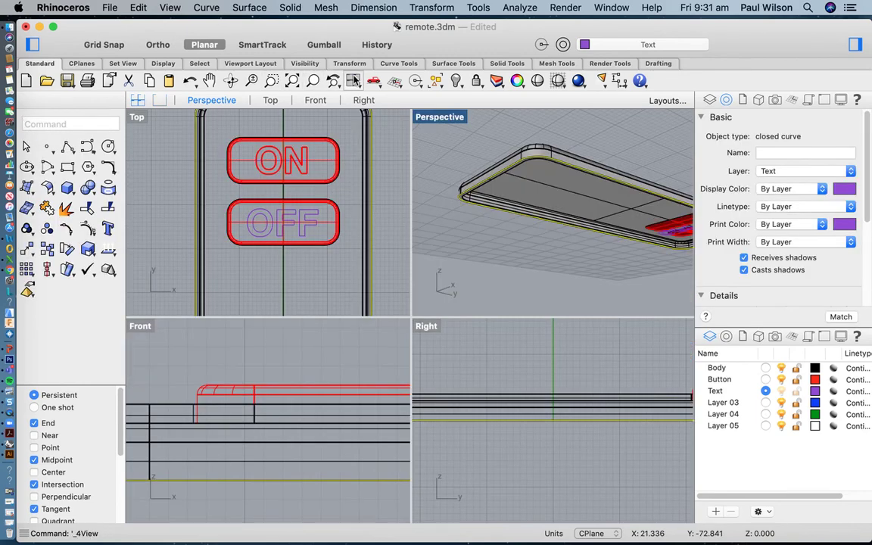
{"action": "scroll", "coordinate": [182, 151], "scroll_direction": "down", "scroll_amount": 5}
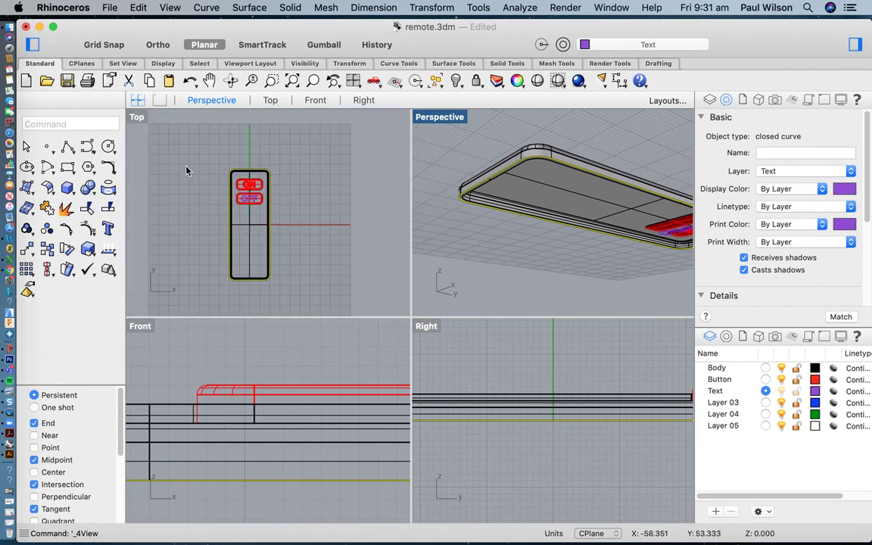
{"action": "double_click", "coordinate": [136, 118]}
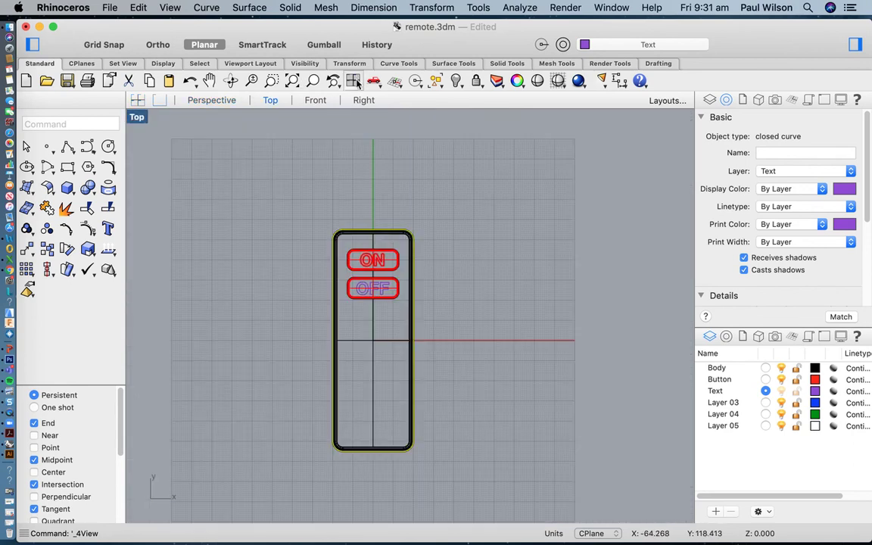
{"action": "left_click", "coordinate": [250, 7]}
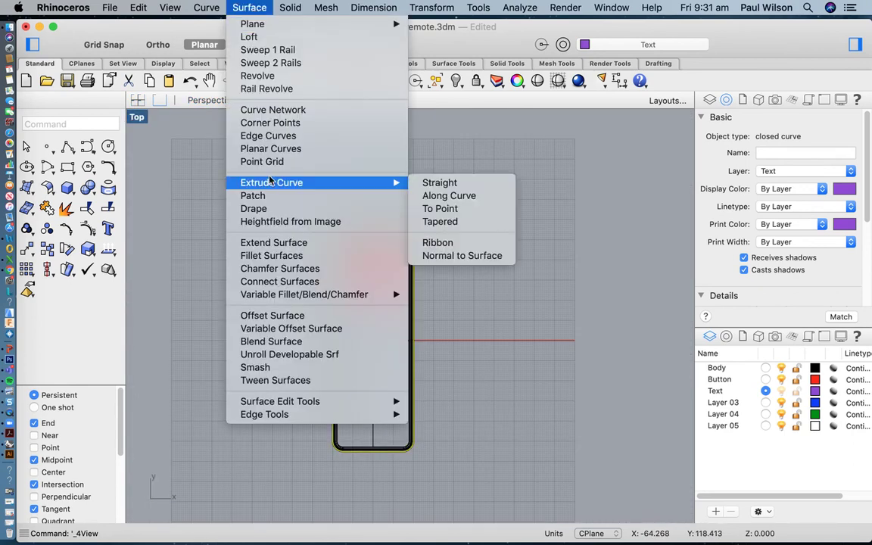
{"action": "left_click", "coordinate": [245, 142]}
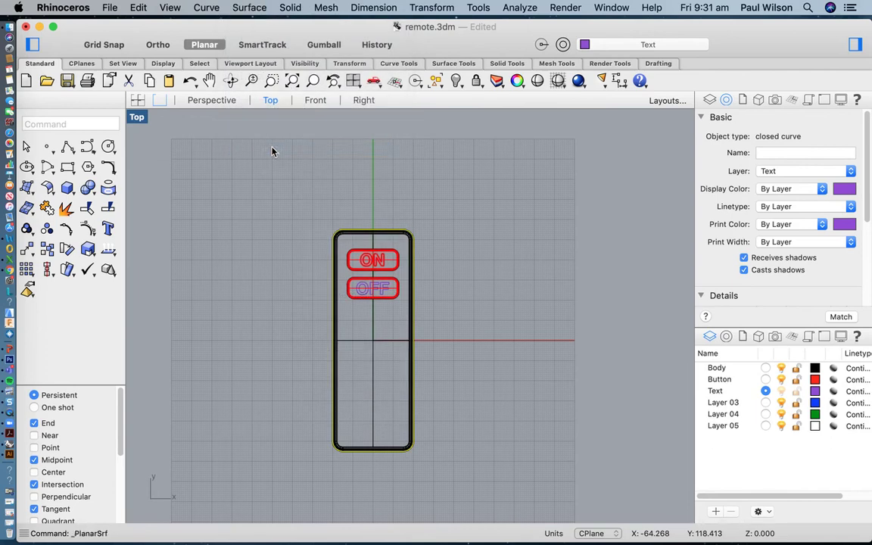
Select the new planar surface rather than the body polysurface and assign it to the Body layer
{"action": "left_click", "coordinate": [350, 349]}
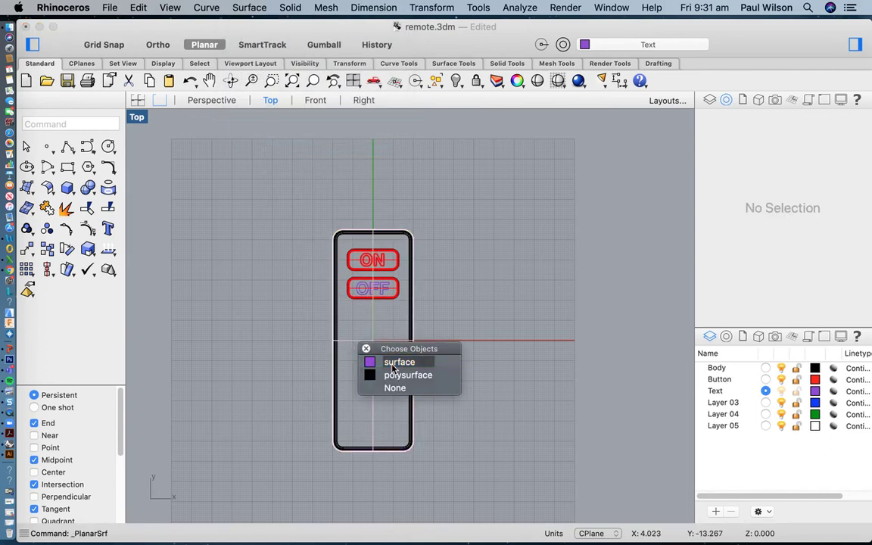
{"action": "left_click", "coordinate": [371, 361]}
{"action": "left_click", "coordinate": [354, 80]}
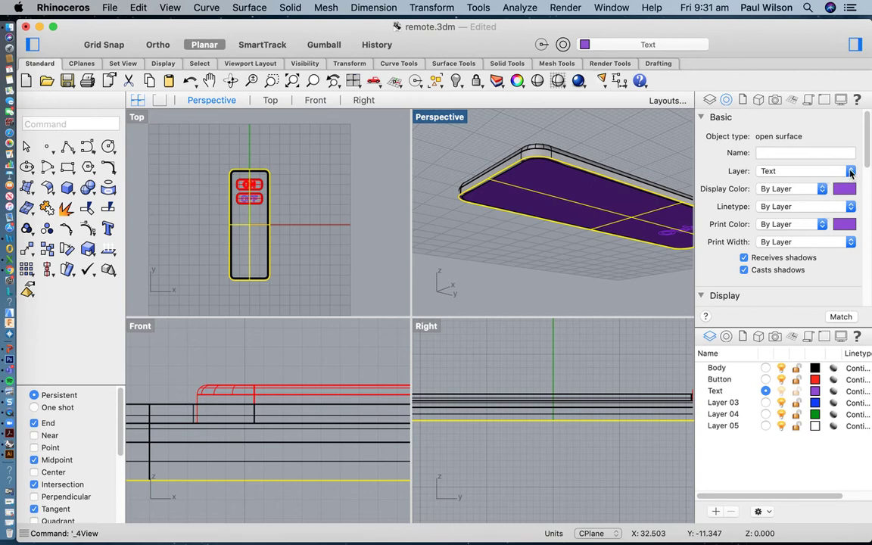
{"action": "left_click", "coordinate": [850, 174]}
{"action": "left_click", "coordinate": [744, 143]}
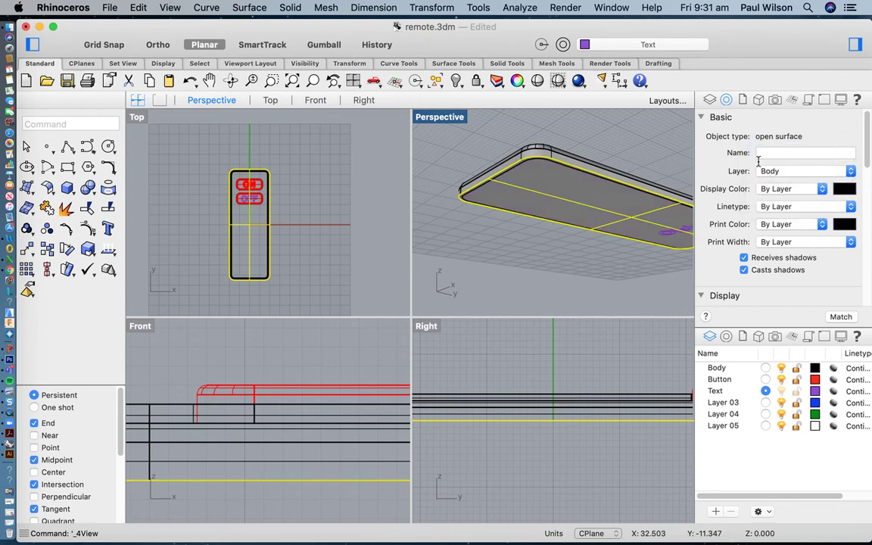
Extrude the planar surface straight by -4 as a solid below the body and delete the source surface
{"action": "left_click", "coordinate": [282, 9]}
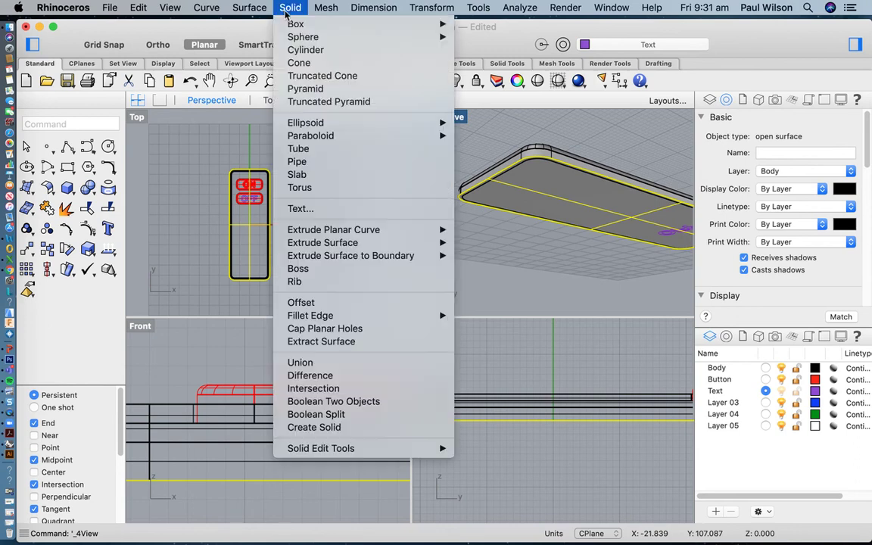
{"action": "mouse_move", "coordinate": [349, 250]}
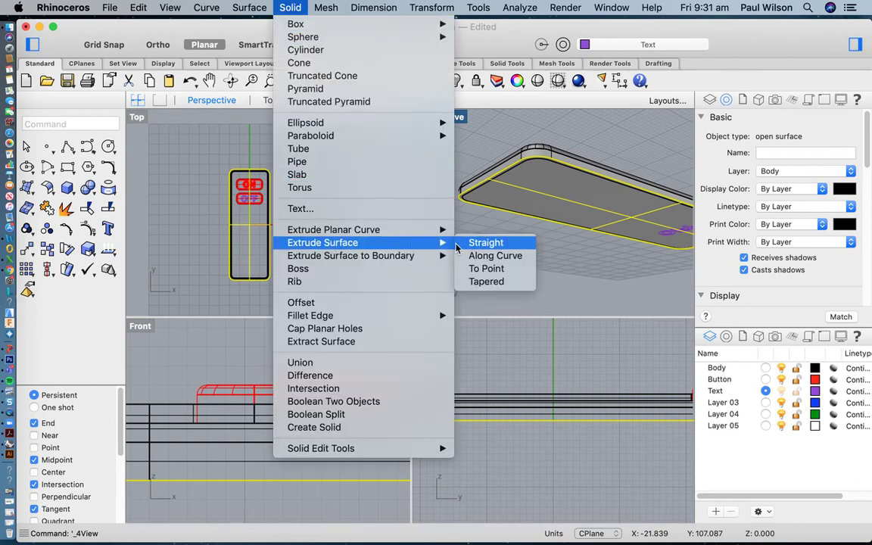
{"action": "left_click", "coordinate": [486, 243]}
{"action": "scroll", "coordinate": [252, 431], "scroll_direction": "down", "scroll_amount": 3}
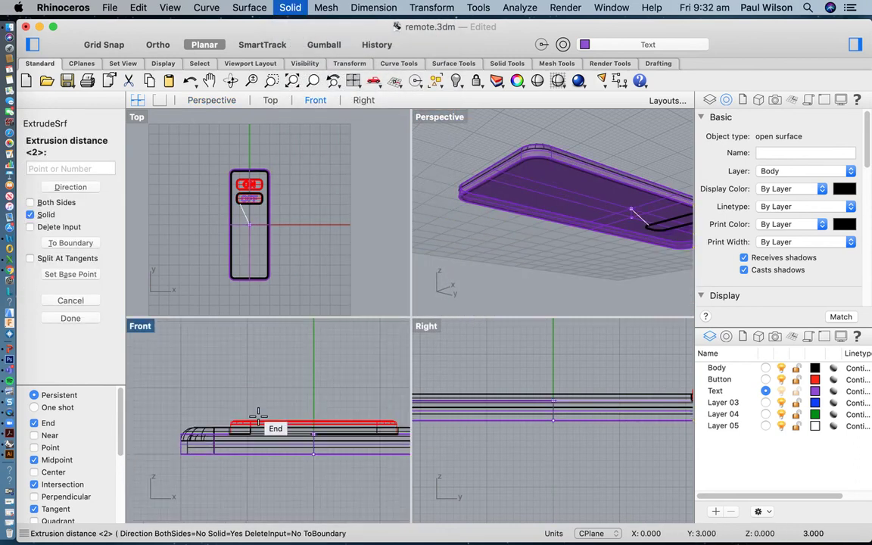
{"action": "type", "text": "-"}
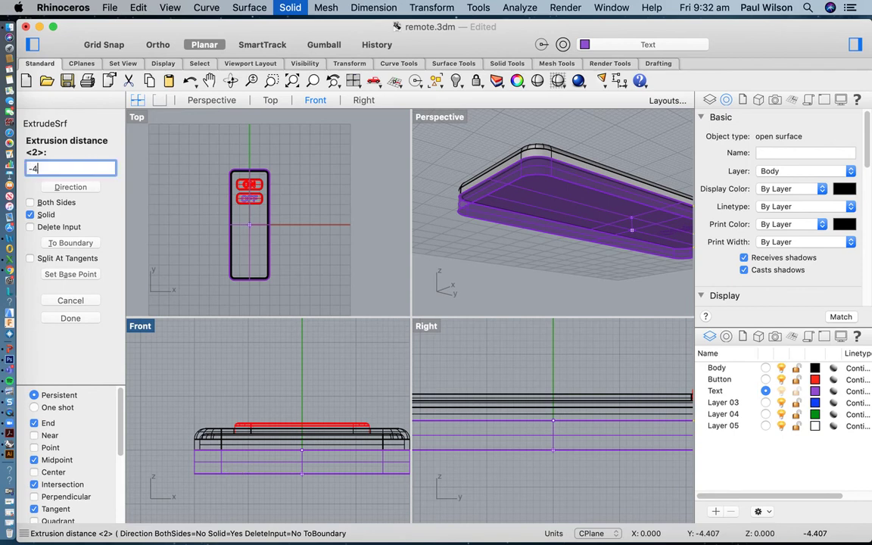
{"action": "type", "text": "4"}
{"action": "key", "text": "Return"}
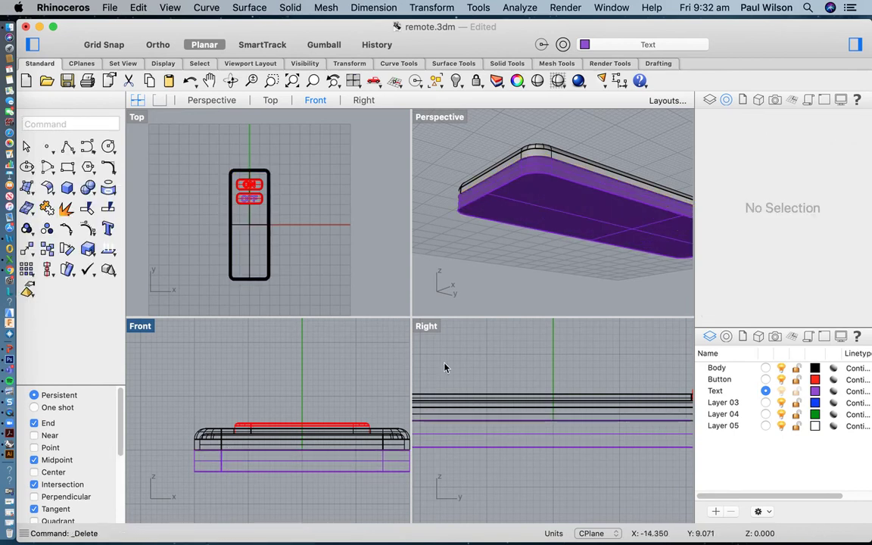
Assign the extruded bottom solid to the Body layer and make Body the current layer
{"action": "left_click", "coordinate": [578, 218]}
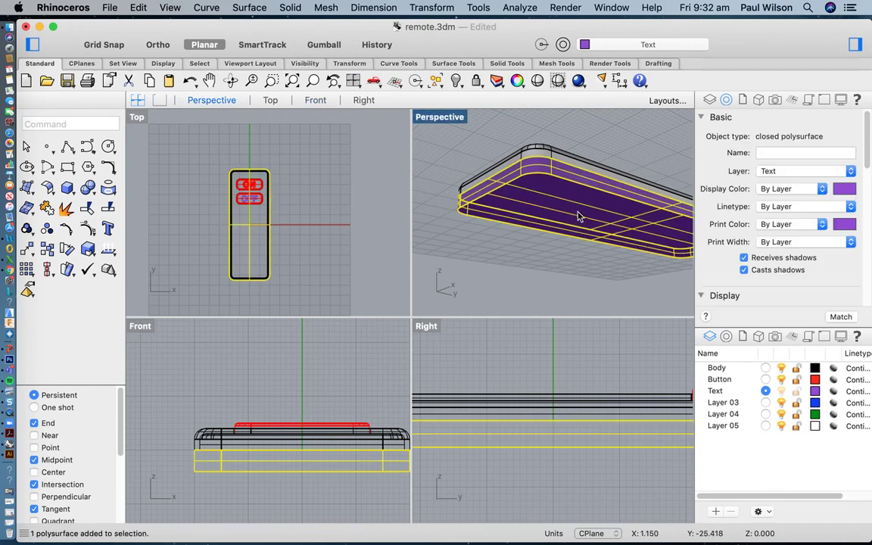
{"action": "left_click", "coordinate": [852, 173]}
{"action": "left_click", "coordinate": [833, 148]}
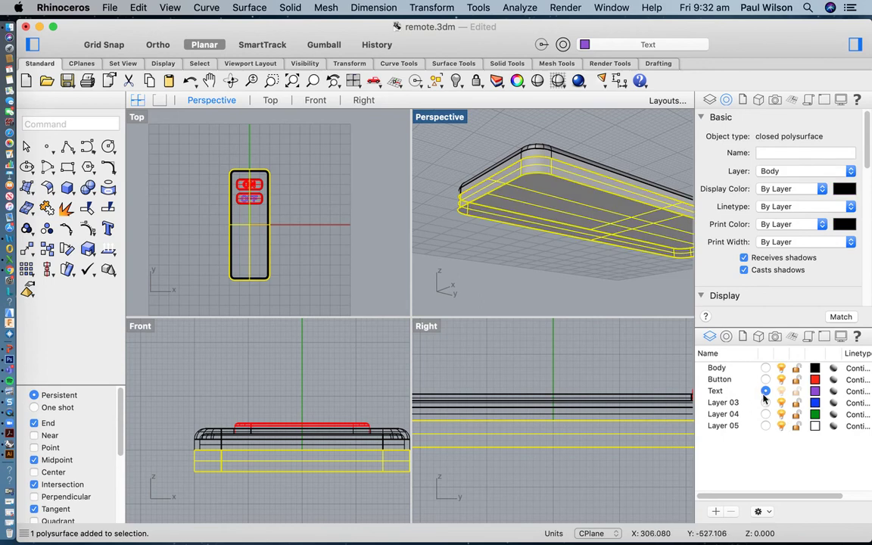
{"action": "left_click", "coordinate": [766, 368]}
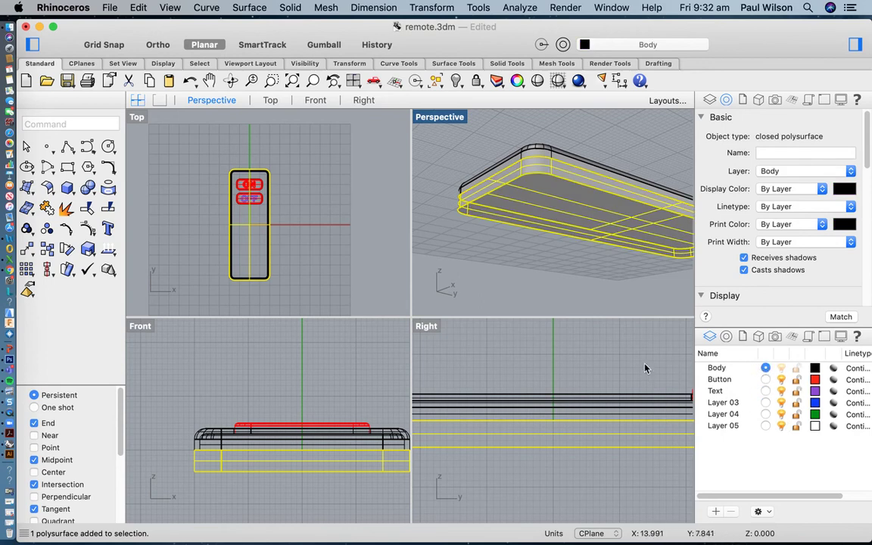
Fillet the lower outer edge loop of the bottom solid with a radius of 3 in the Perspective view
{"action": "left_click", "coordinate": [498, 295]}
{"action": "double_click", "coordinate": [453, 121]}
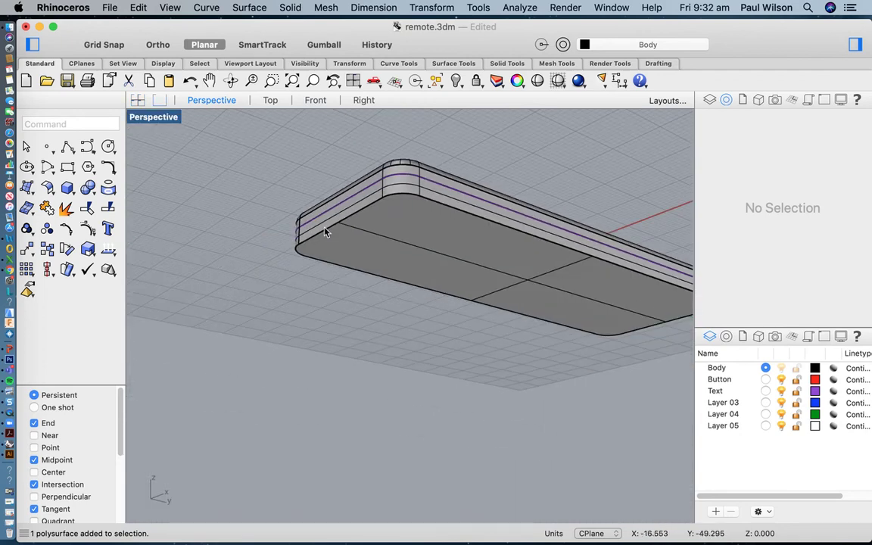
{"action": "type", "text": "fi"}
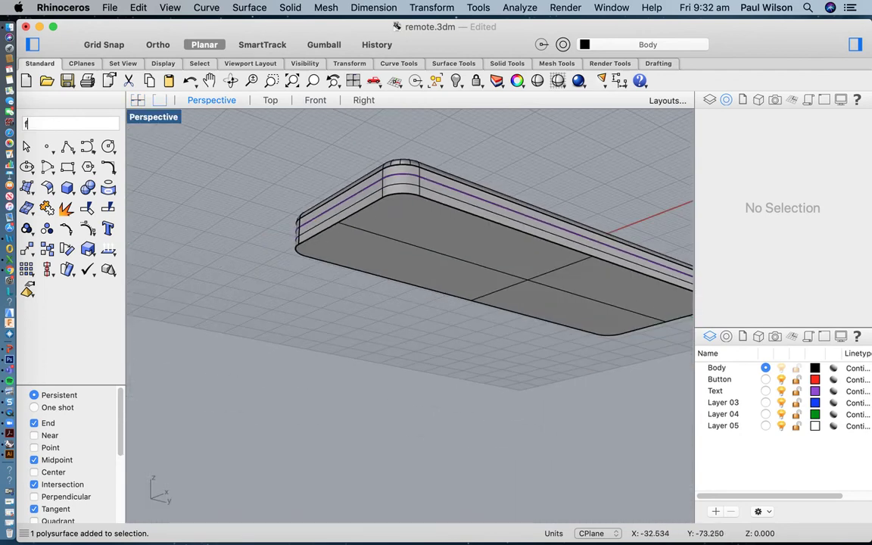
{"action": "key", "text": "Return"}
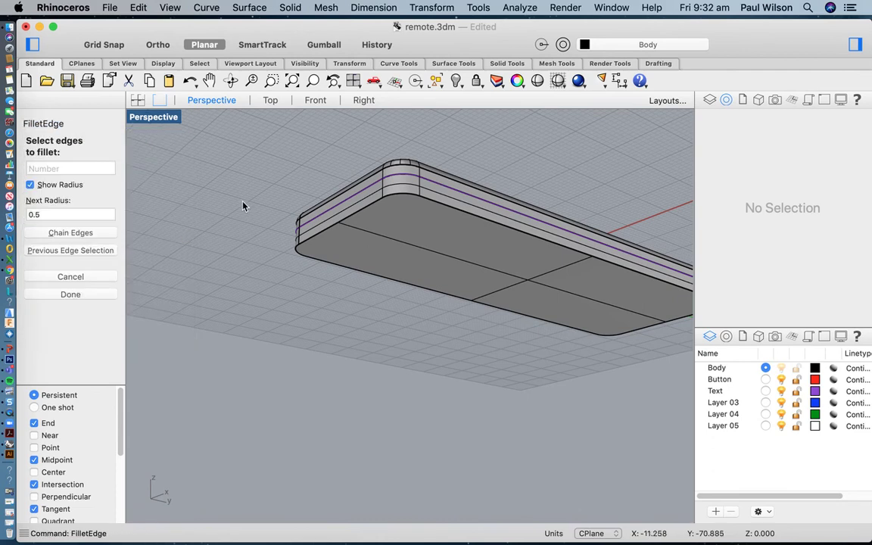
{"action": "left_click", "coordinate": [31, 198]}
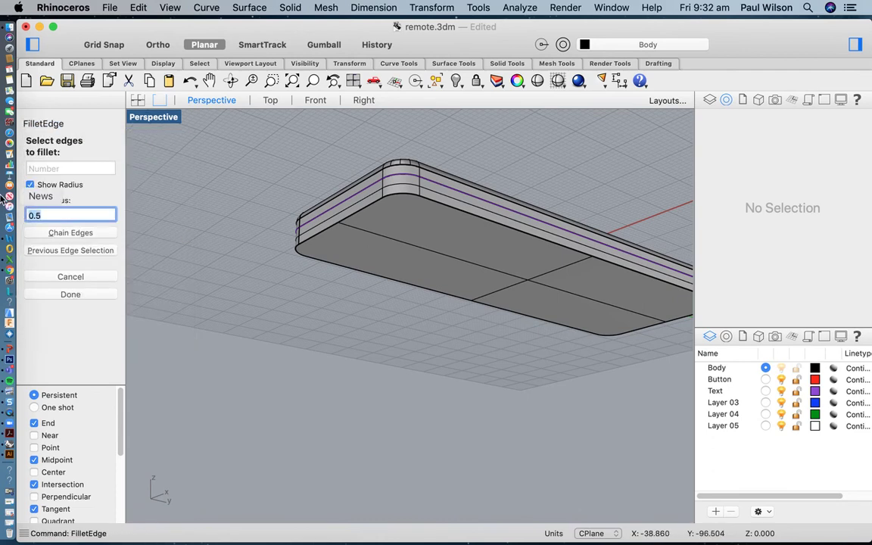
{"action": "type", "text": "3"}
{"action": "key", "text": "Return"}
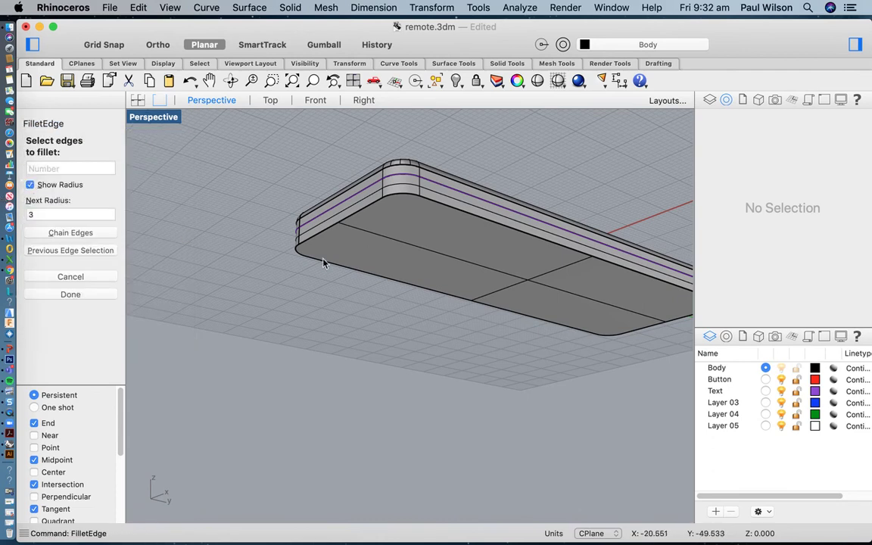
{"action": "left_click", "coordinate": [323, 238]}
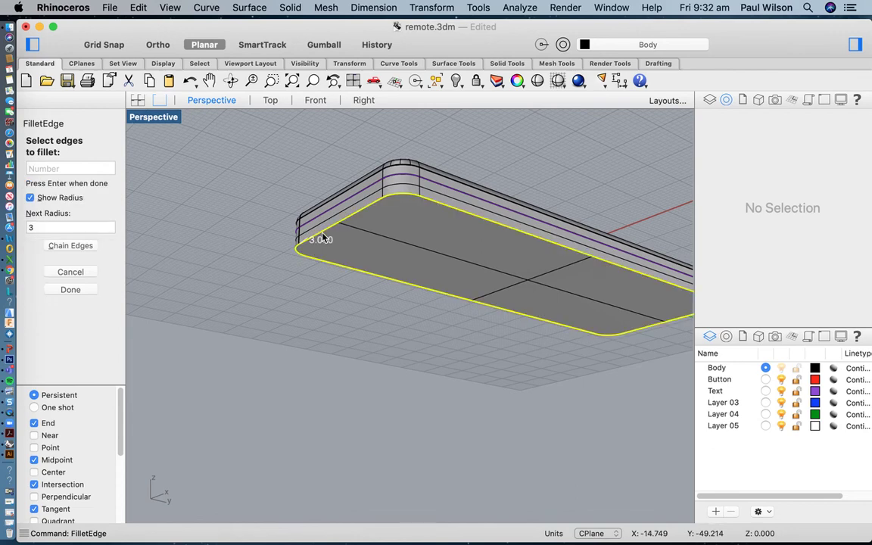
{"action": "key", "text": "Return"}
{"action": "key", "text": "Return"}
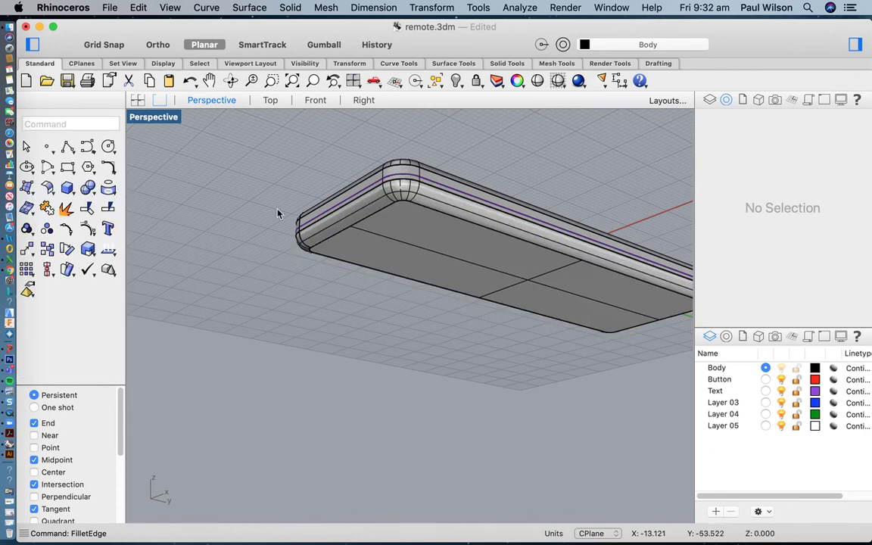
Hide the upper body polysurface to expose the flat top face of the bottom solid
{"action": "left_click", "coordinate": [230, 81]}
{"action": "left_click_drag", "start_coordinate": [331, 255], "coordinate": [333, 303]}
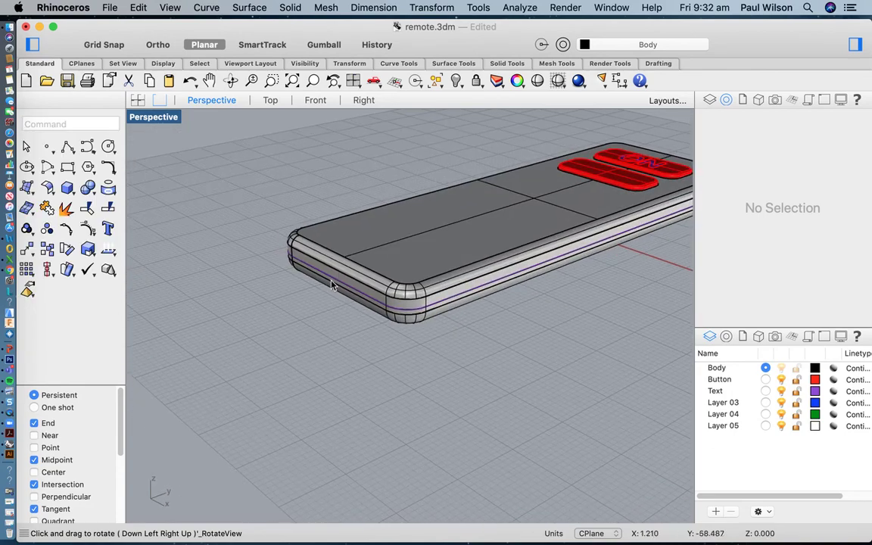
{"action": "left_click", "coordinate": [371, 250]}
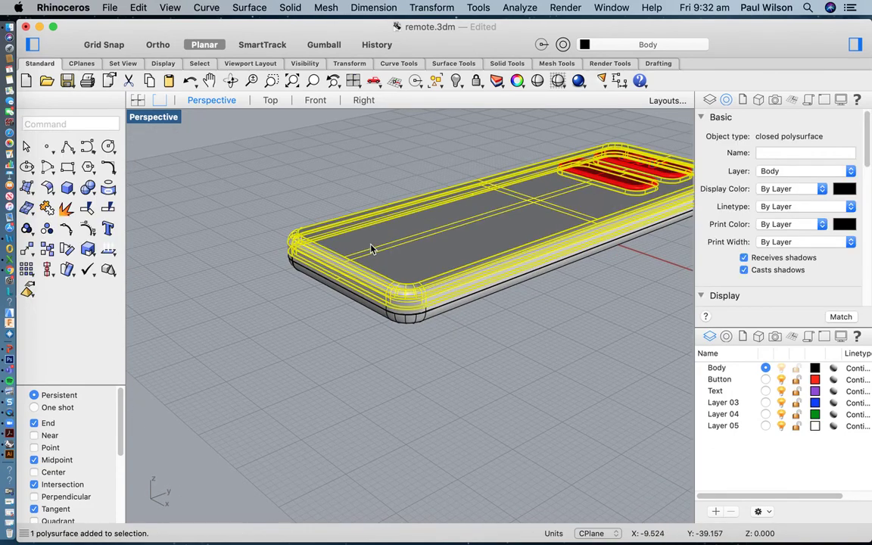
{"action": "type", "text": "Hide"}
{"action": "key", "text": "Return"}
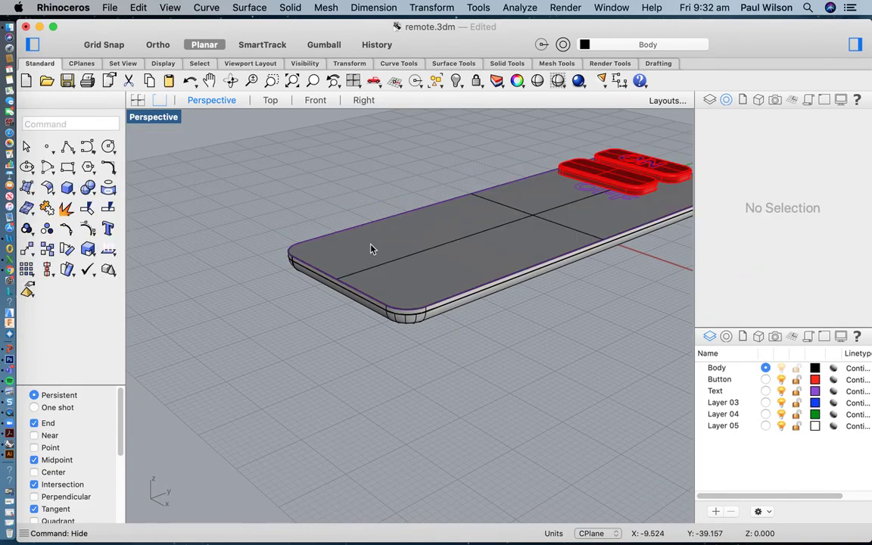
Delete the leftover duplicated rim curve around the top of the bottom solid
{"action": "left_click", "coordinate": [346, 286]}
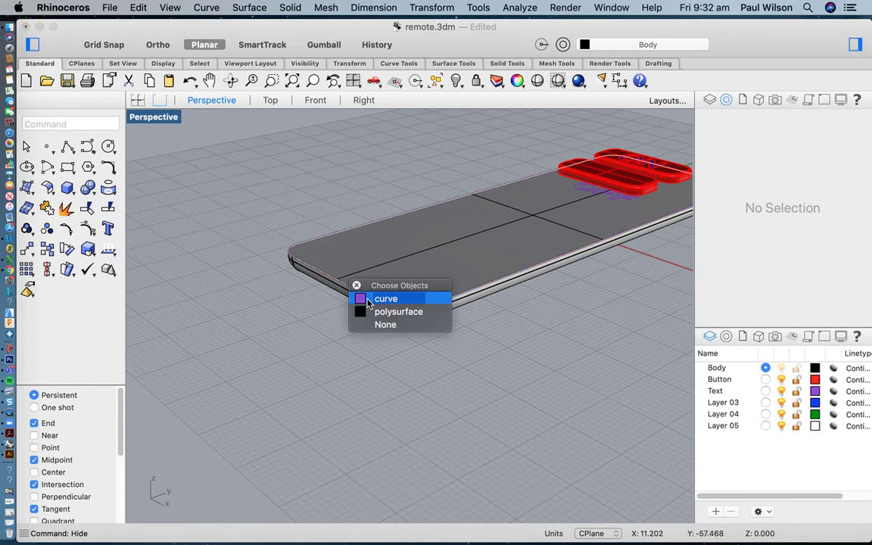
{"action": "left_click", "coordinate": [385, 299]}
{"action": "key", "text": "Delete"}
Shell the bottom solid with a thickness of 1, removing its flat top face
{"action": "left_click", "coordinate": [378, 276]}
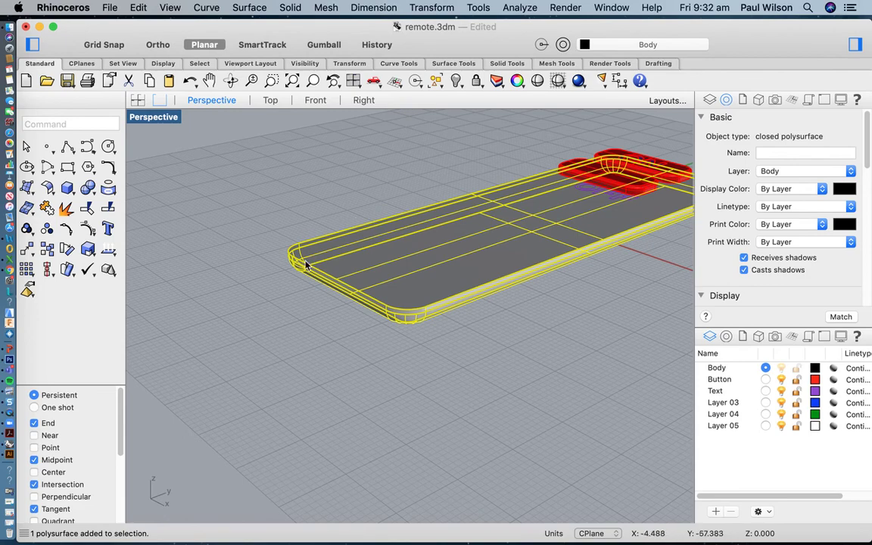
{"action": "left_click", "coordinate": [327, 197]}
{"action": "left_click", "coordinate": [385, 261]}
{"action": "type", "text": "shell"}
{"action": "key", "text": "Return"}
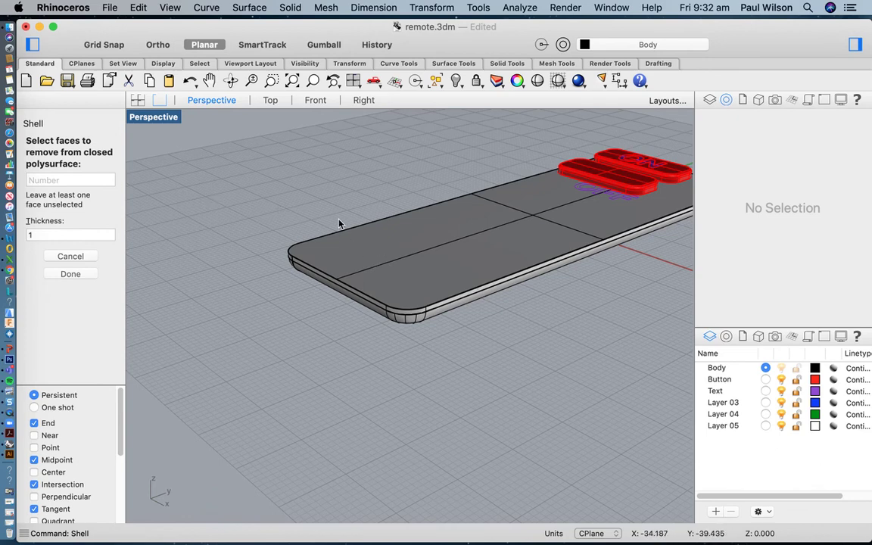
{"action": "left_click", "coordinate": [421, 250]}
{"action": "key", "text": "Return"}
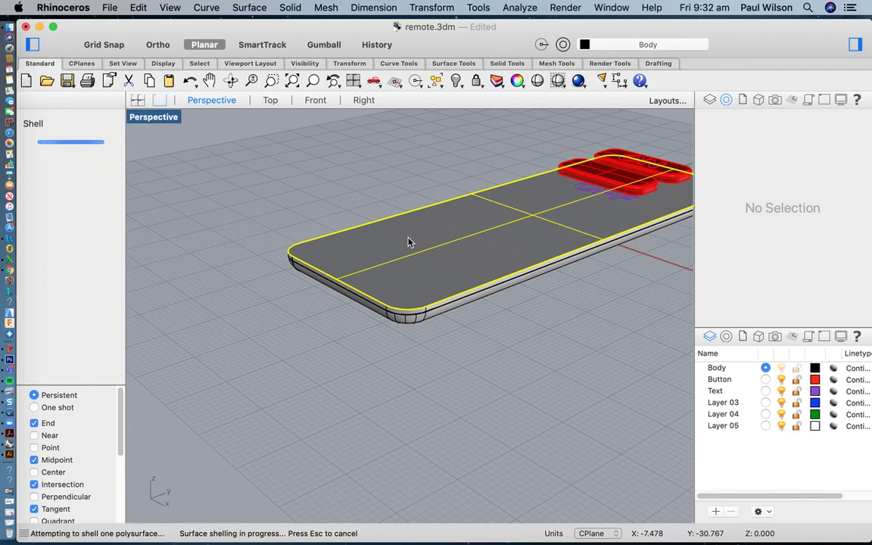
{"action": "scroll", "coordinate": [412, 250], "scroll_direction": "down", "scroll_amount": 5}
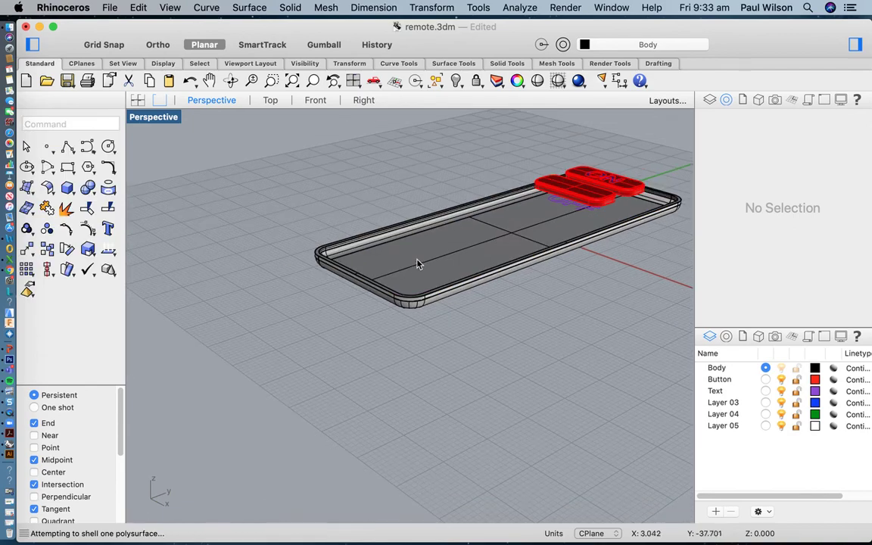
{"action": "scroll", "coordinate": [451, 244], "scroll_direction": "up", "scroll_amount": 3}
{"action": "type", "text": "Hide"}
{"action": "key", "text": "Return"}
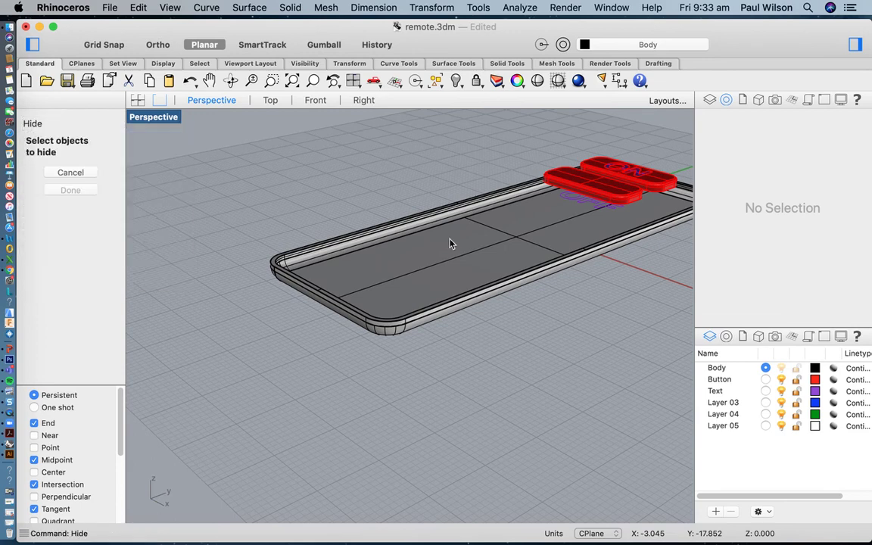
{"action": "left_click", "coordinate": [71, 171]}
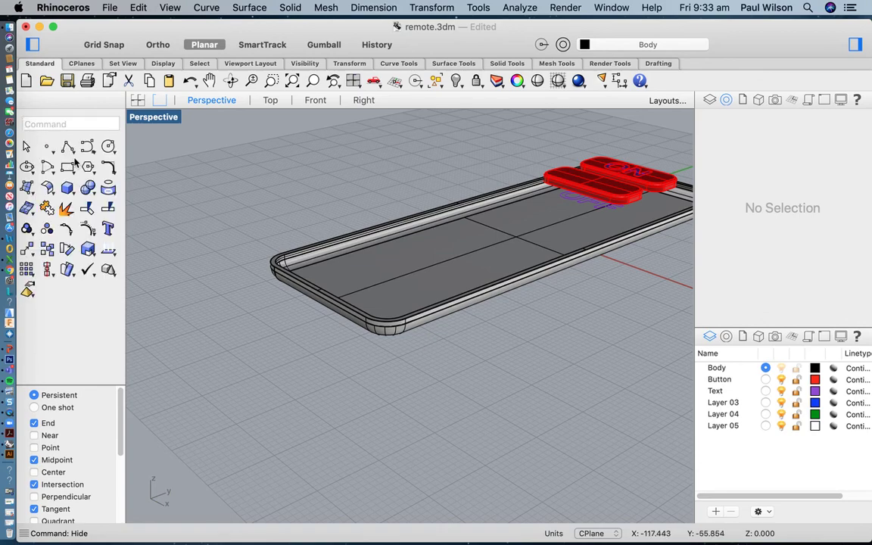
Show the hidden upper body polysurface again on top of the shelled bottom half of the remote
{"action": "type", "text": "Show"}
{"action": "key", "text": "Return"}
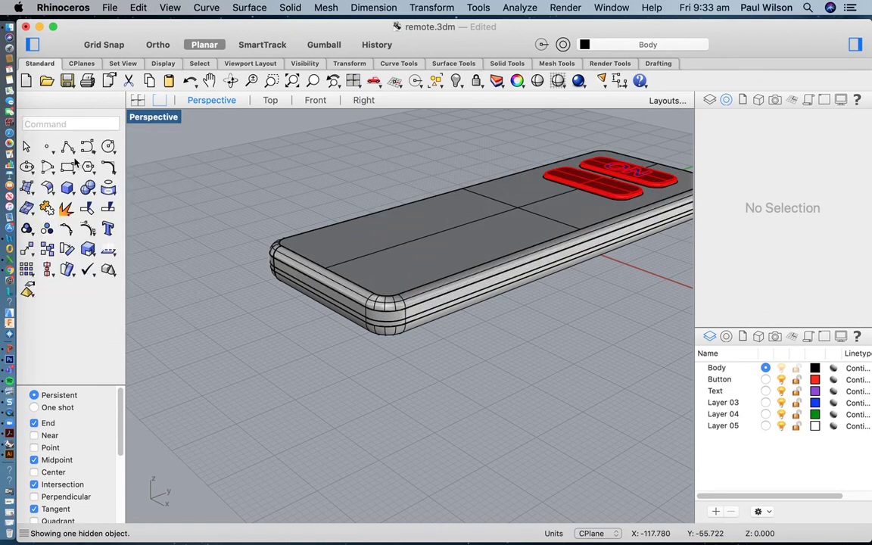
{"action": "scroll", "coordinate": [372, 242], "scroll_direction": "down", "scroll_amount": 3}
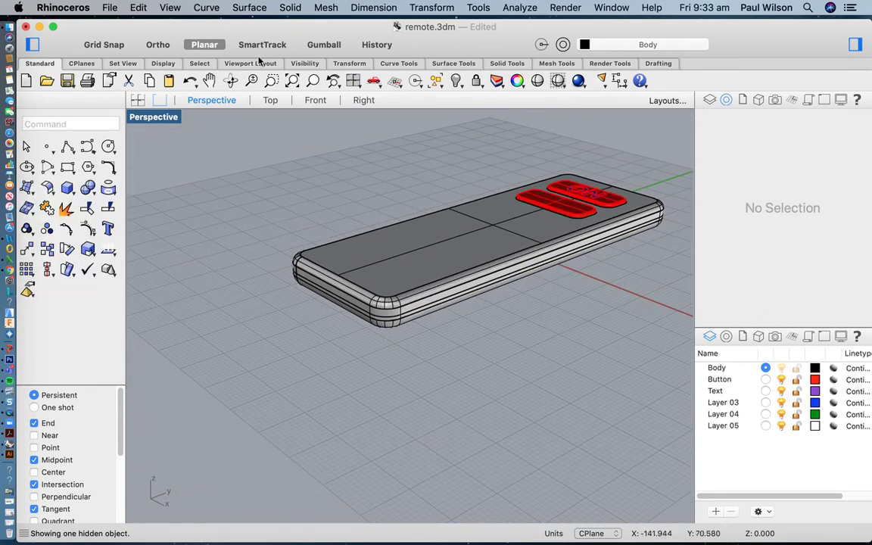
{"action": "left_click", "coordinate": [209, 80]}
{"action": "left_click_drag", "start_coordinate": [485, 261], "coordinate": [452, 337]}
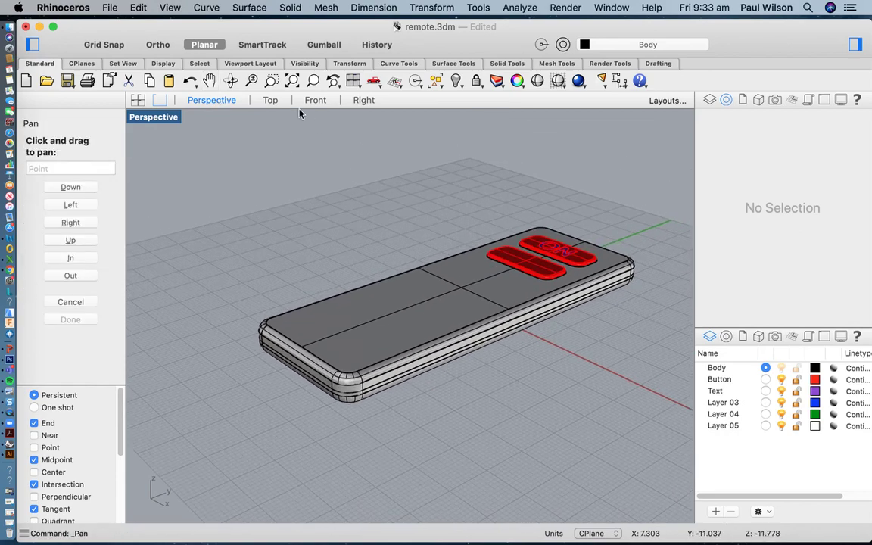
{"action": "key", "text": "Escape"}
{"action": "left_click", "coordinate": [356, 387]}
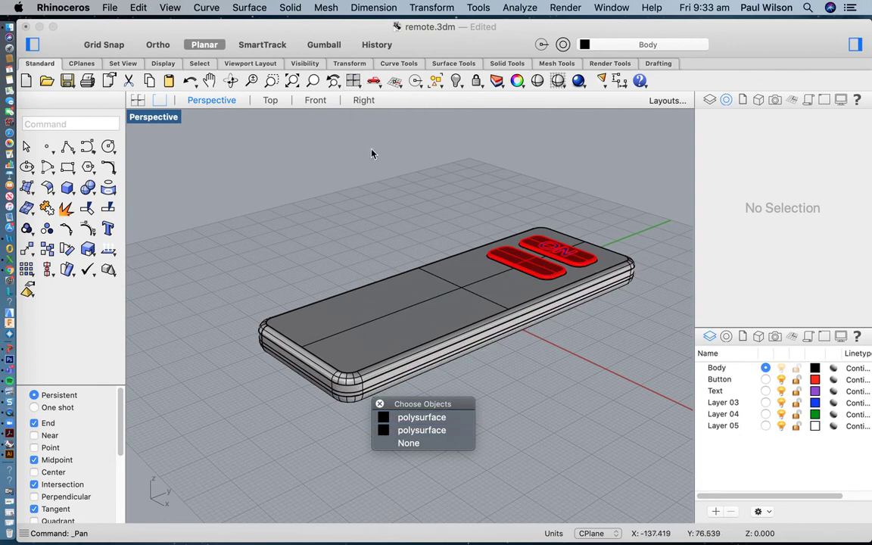
{"action": "key", "text": "Escape"}
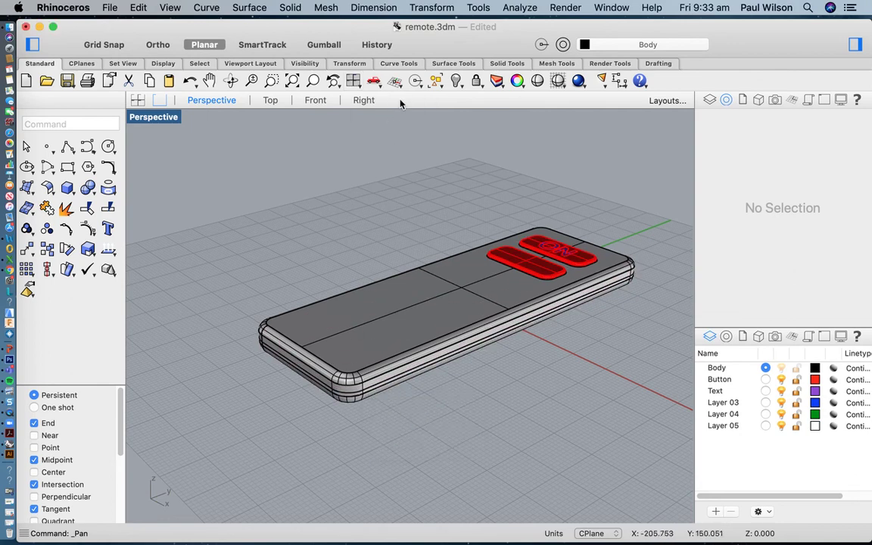